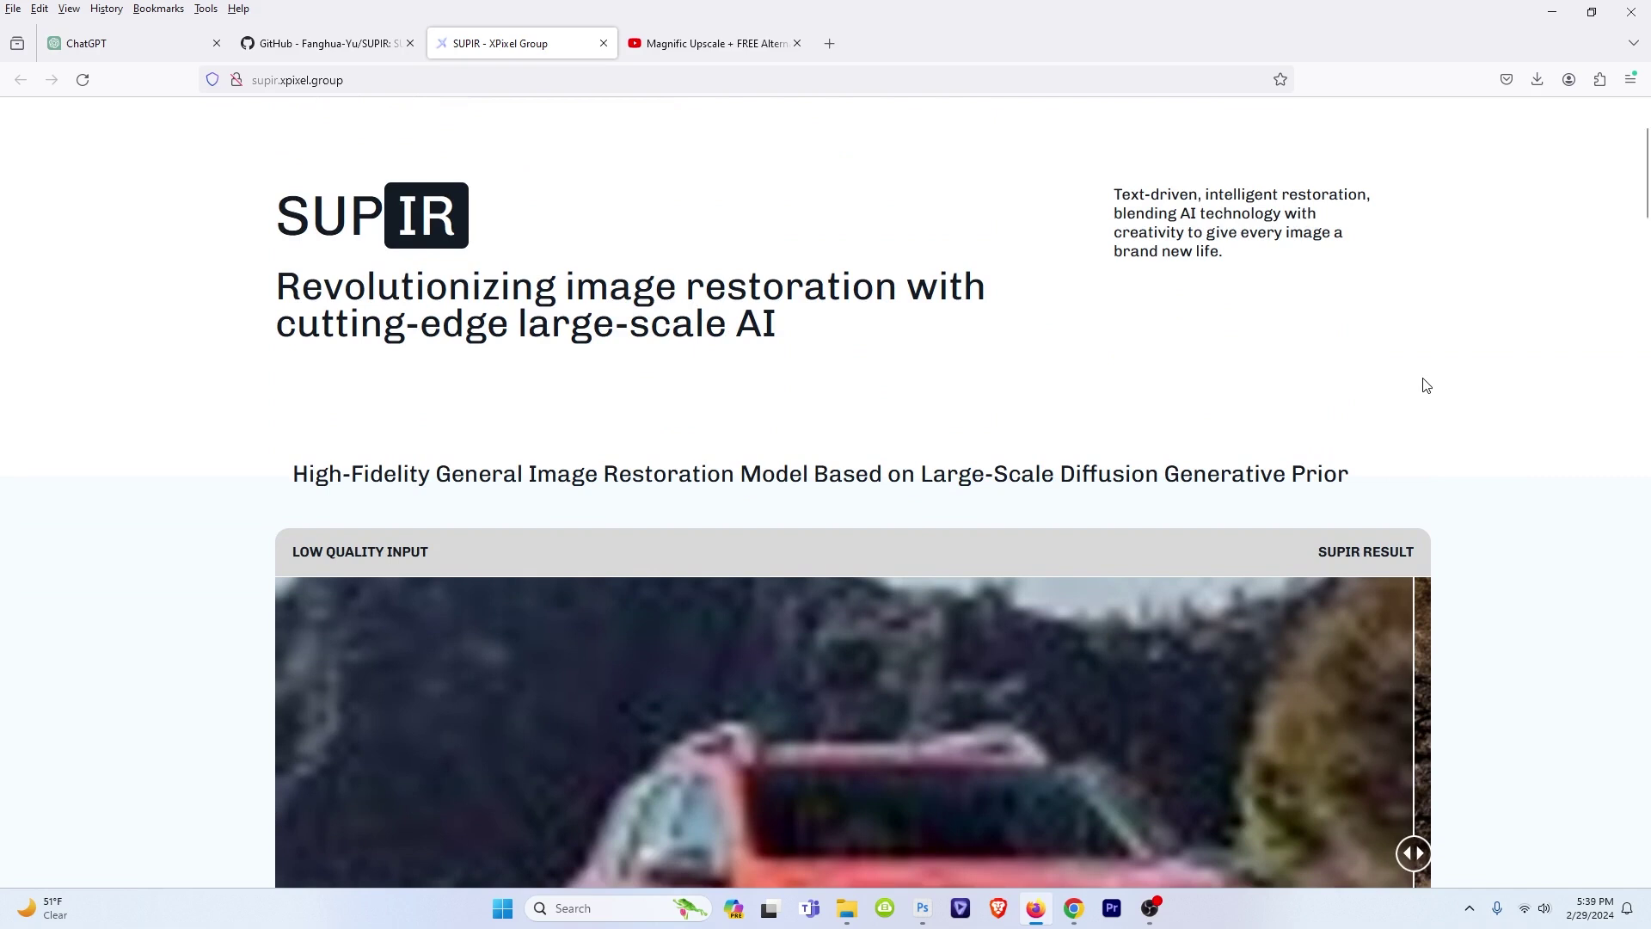
- Drag the car comparison slider to reveal the SUPIR-restored car
{"action": "scroll", "coordinate": [1462, 553], "scroll_direction": "down", "scroll_amount": 3}
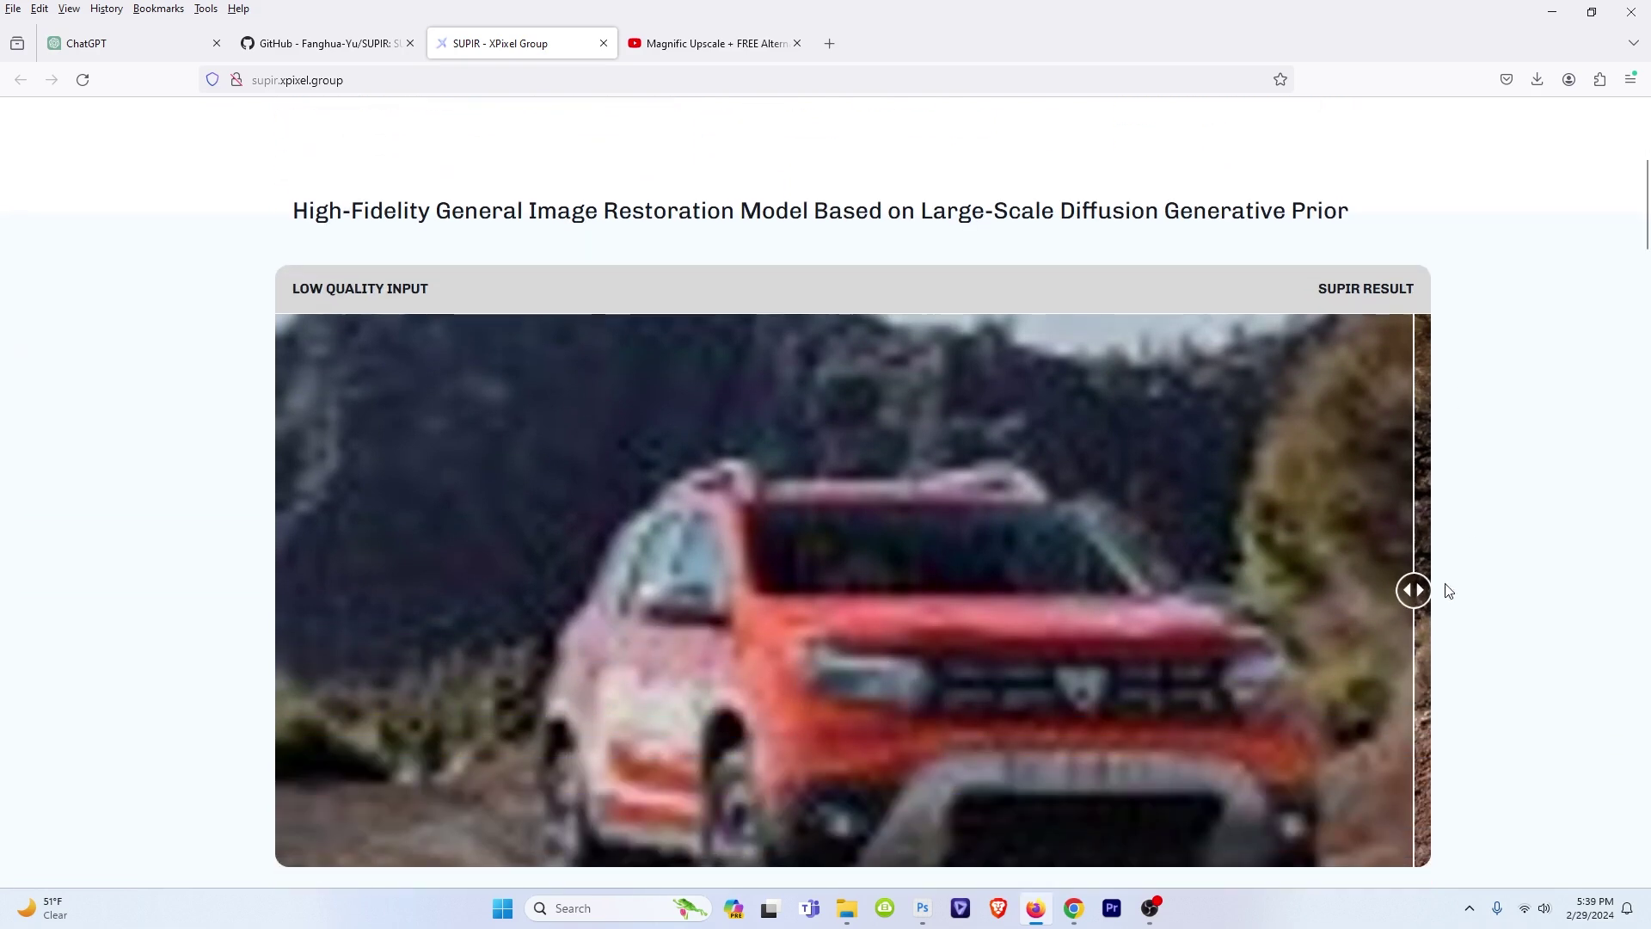
{"action": "left_click_drag", "start_coordinate": [1412, 589], "coordinate": [340, 551]}
{"action": "scroll", "coordinate": [81, 457], "scroll_direction": "down", "scroll_amount": 10}
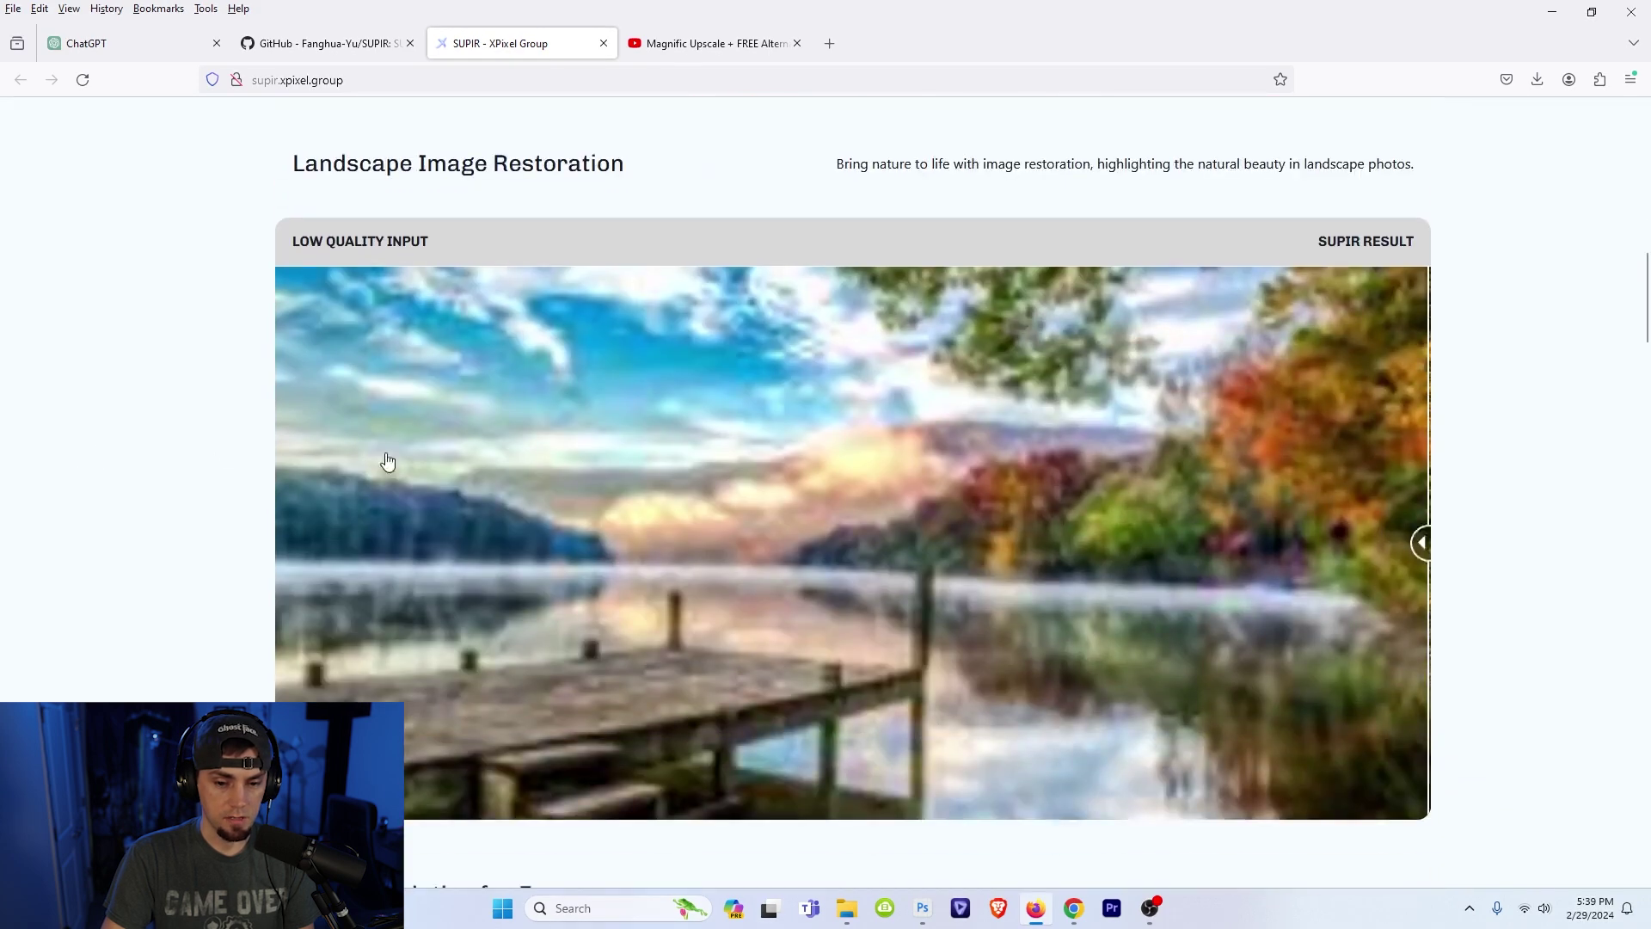
{"action": "mouse_move", "coordinate": [1415, 542]}
{"action": "left_mouse_down"}
{"action": "mouse_move", "coordinate": [271, 528]}
{"action": "mouse_move", "coordinate": [1475, 475]}
{"action": "mouse_move", "coordinate": [564, 527]}
{"action": "mouse_move", "coordinate": [1418, 527]}
{"action": "left_mouse_up"}
- Highlight the landscape restoration text and slide the landscape comparison to the SUPIR result
{"action": "scroll", "coordinate": [660, 419], "scroll_direction": "up", "scroll_amount": 3}
{"action": "triple_click", "coordinate": [660, 419]}
{"action": "left_click", "coordinate": [660, 420]}
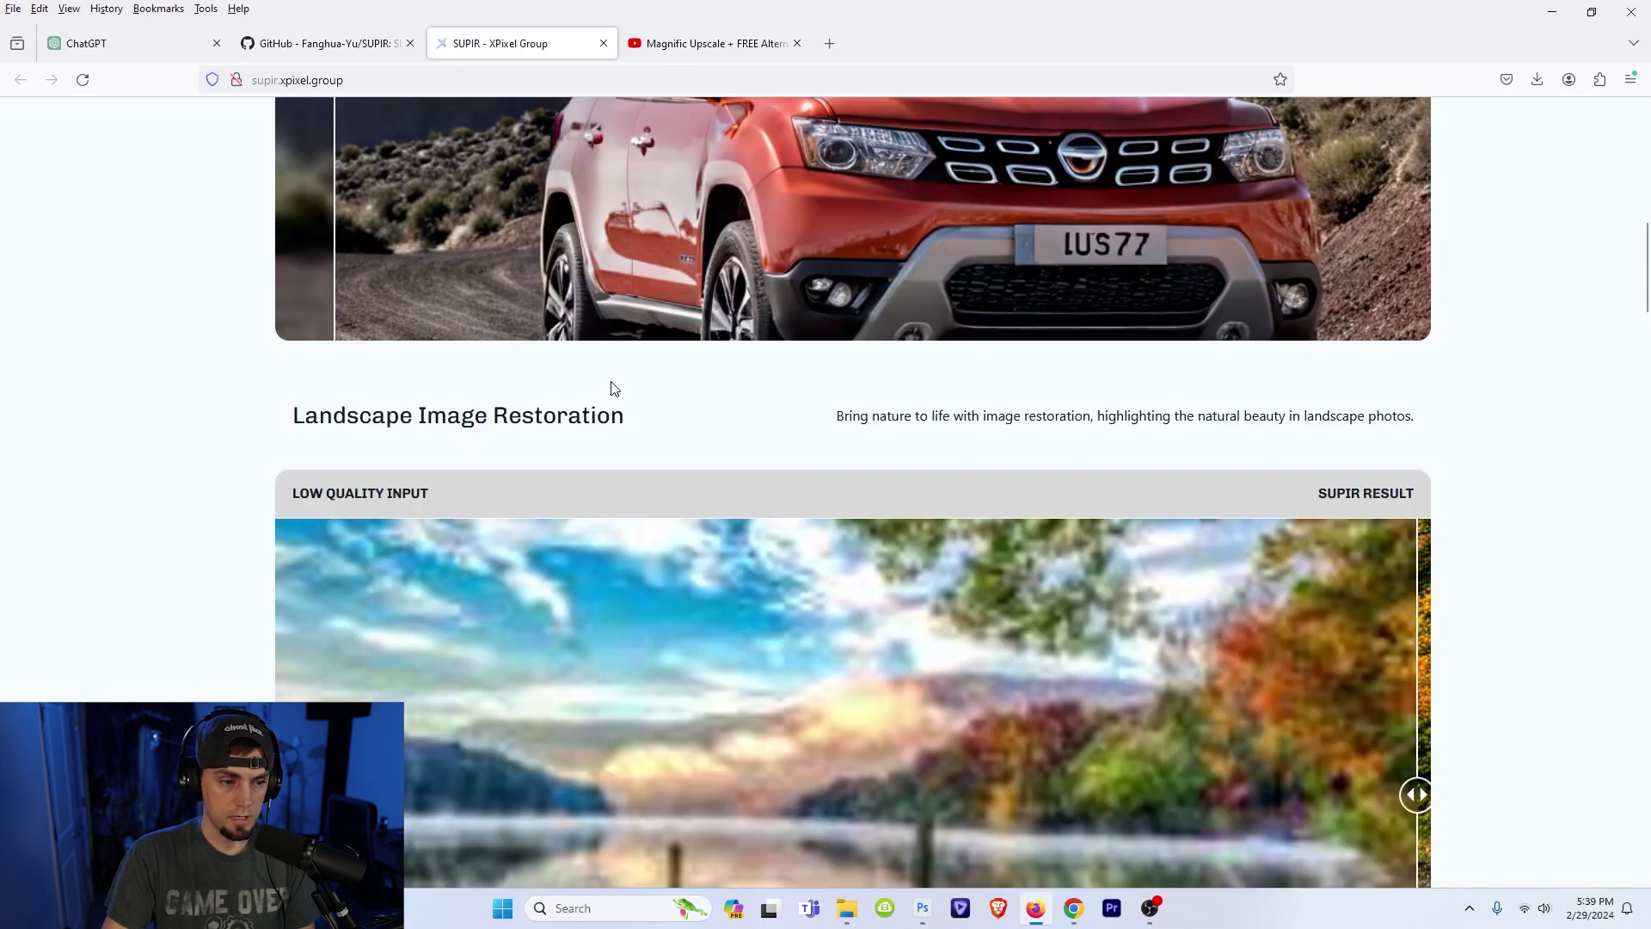
{"action": "scroll", "coordinate": [426, 417], "scroll_direction": "down", "scroll_amount": 1}
{"action": "left_click_drag", "start_coordinate": [842, 329], "coordinate": [1398, 327]}
{"action": "left_click", "coordinate": [1470, 343]}
{"action": "scroll", "coordinate": [1479, 357], "scroll_direction": "down", "scroll_amount": 3}
{"action": "left_click_drag", "start_coordinate": [1414, 443], "coordinate": [735, 444]}
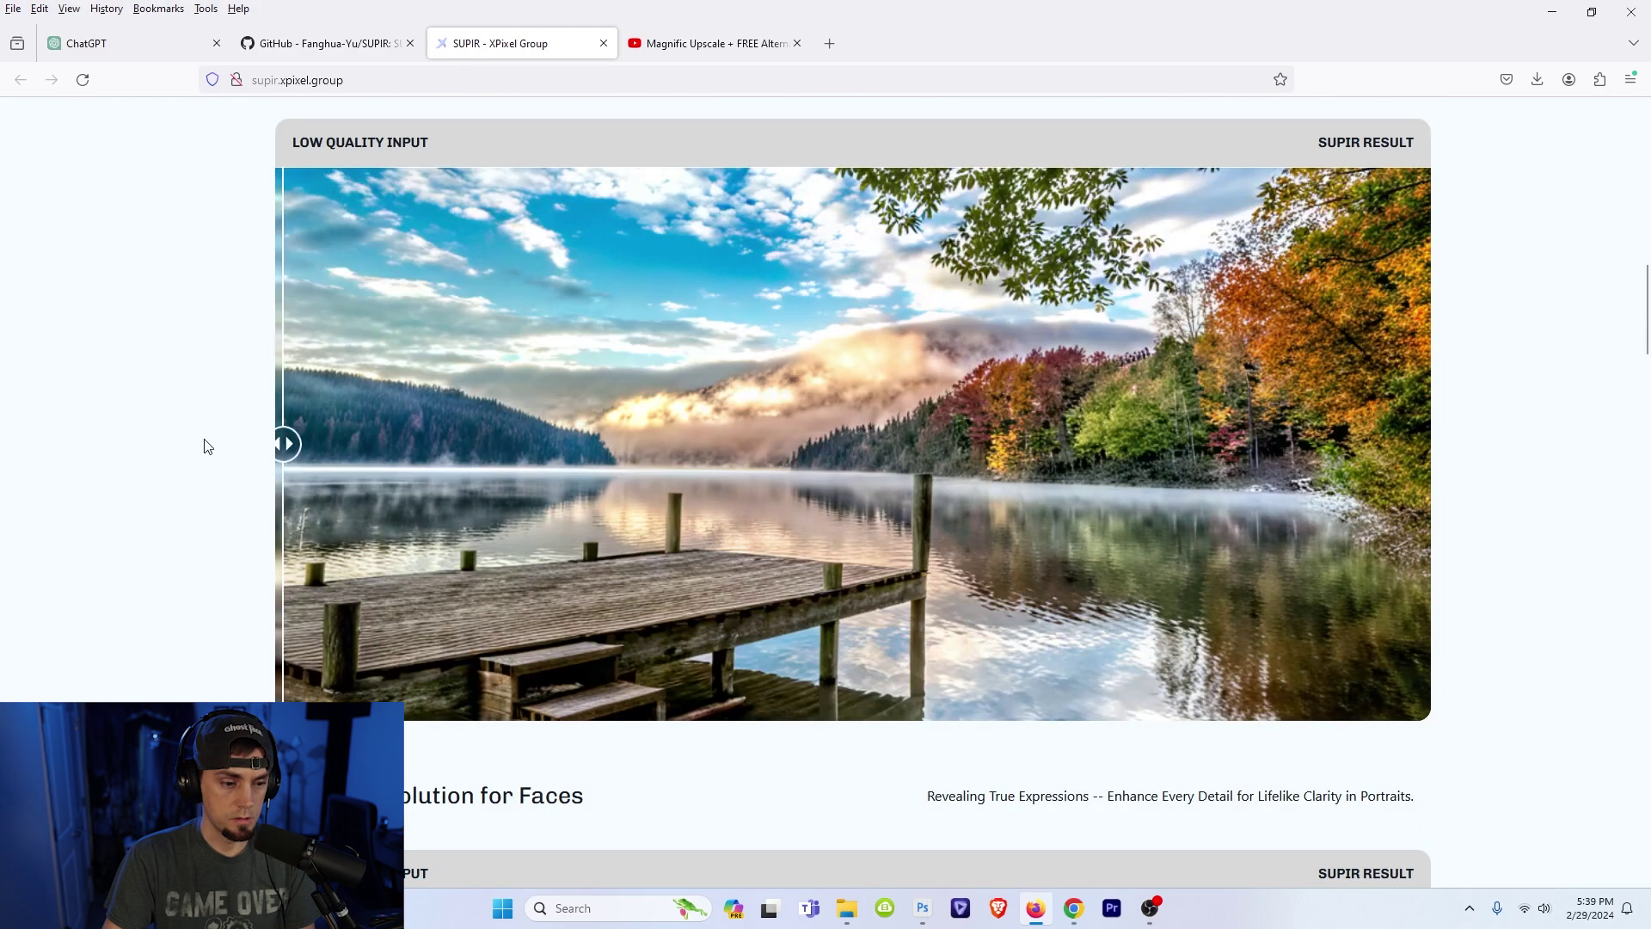
- Slide the face, animal and gaming comparisons between low-quality input and SUPIR output
{"action": "scroll", "coordinate": [1448, 564], "scroll_direction": "down", "scroll_amount": 7}
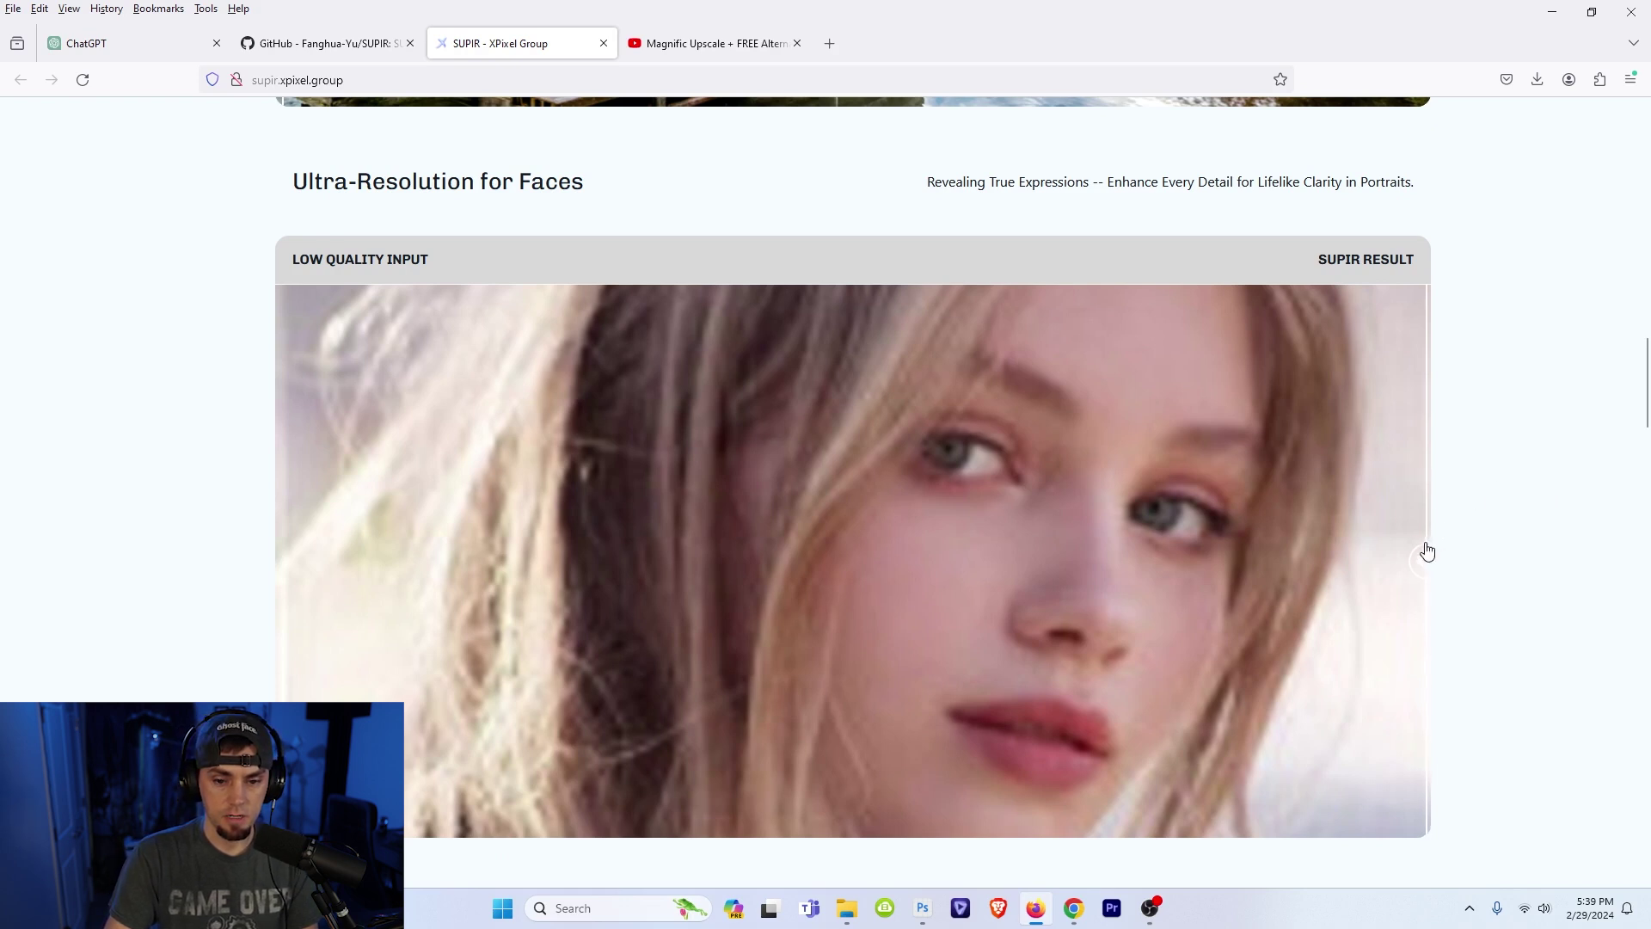
{"action": "left_click_drag", "start_coordinate": [1425, 554], "coordinate": [866, 560]}
{"action": "scroll", "coordinate": [880, 523], "scroll_direction": "down", "scroll_amount": 8}
{"action": "left_click_drag", "start_coordinate": [1319, 498], "coordinate": [1464, 439]}
{"action": "scroll", "coordinate": [1463, 439], "scroll_direction": "down", "scroll_amount": 8}
{"action": "left_click_drag", "start_coordinate": [310, 439], "coordinate": [314, 396]}
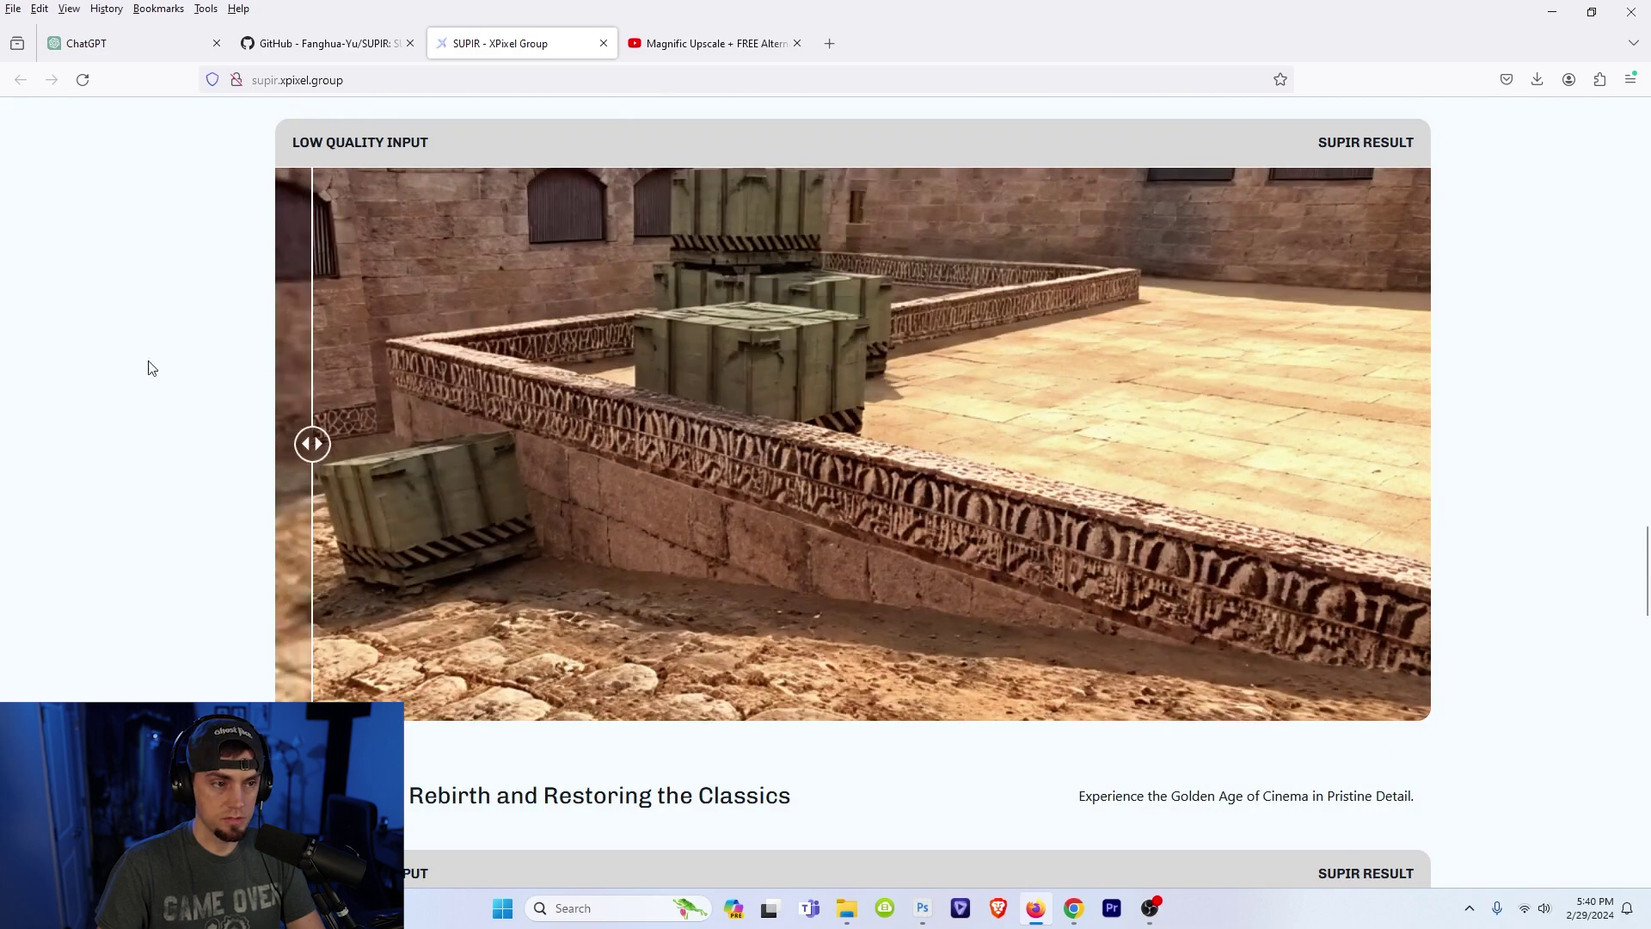
- Switch to the SUPIR GitHub repository and scroll its README to Dependencies and Installation
{"action": "scroll", "coordinate": [150, 368], "scroll_direction": "up", "scroll_amount": 3}
{"action": "left_click", "coordinate": [322, 43]}
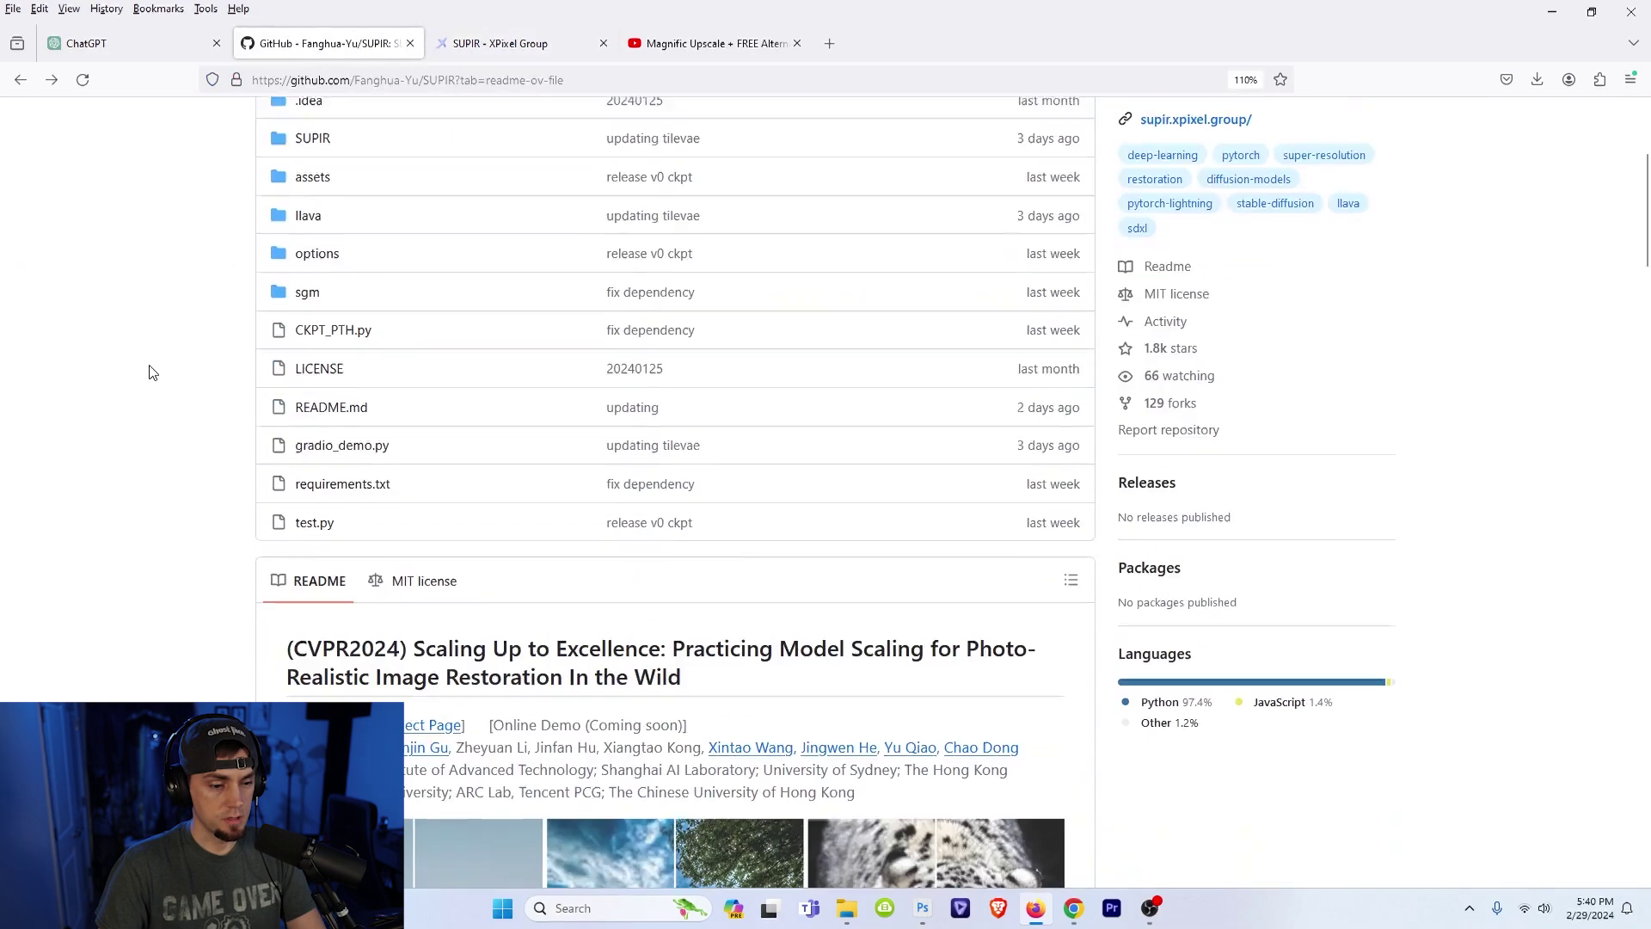
{"action": "scroll", "coordinate": [158, 357], "scroll_direction": "down", "scroll_amount": 10}
{"action": "scroll", "coordinate": [178, 357], "scroll_direction": "up", "scroll_amount": 2}
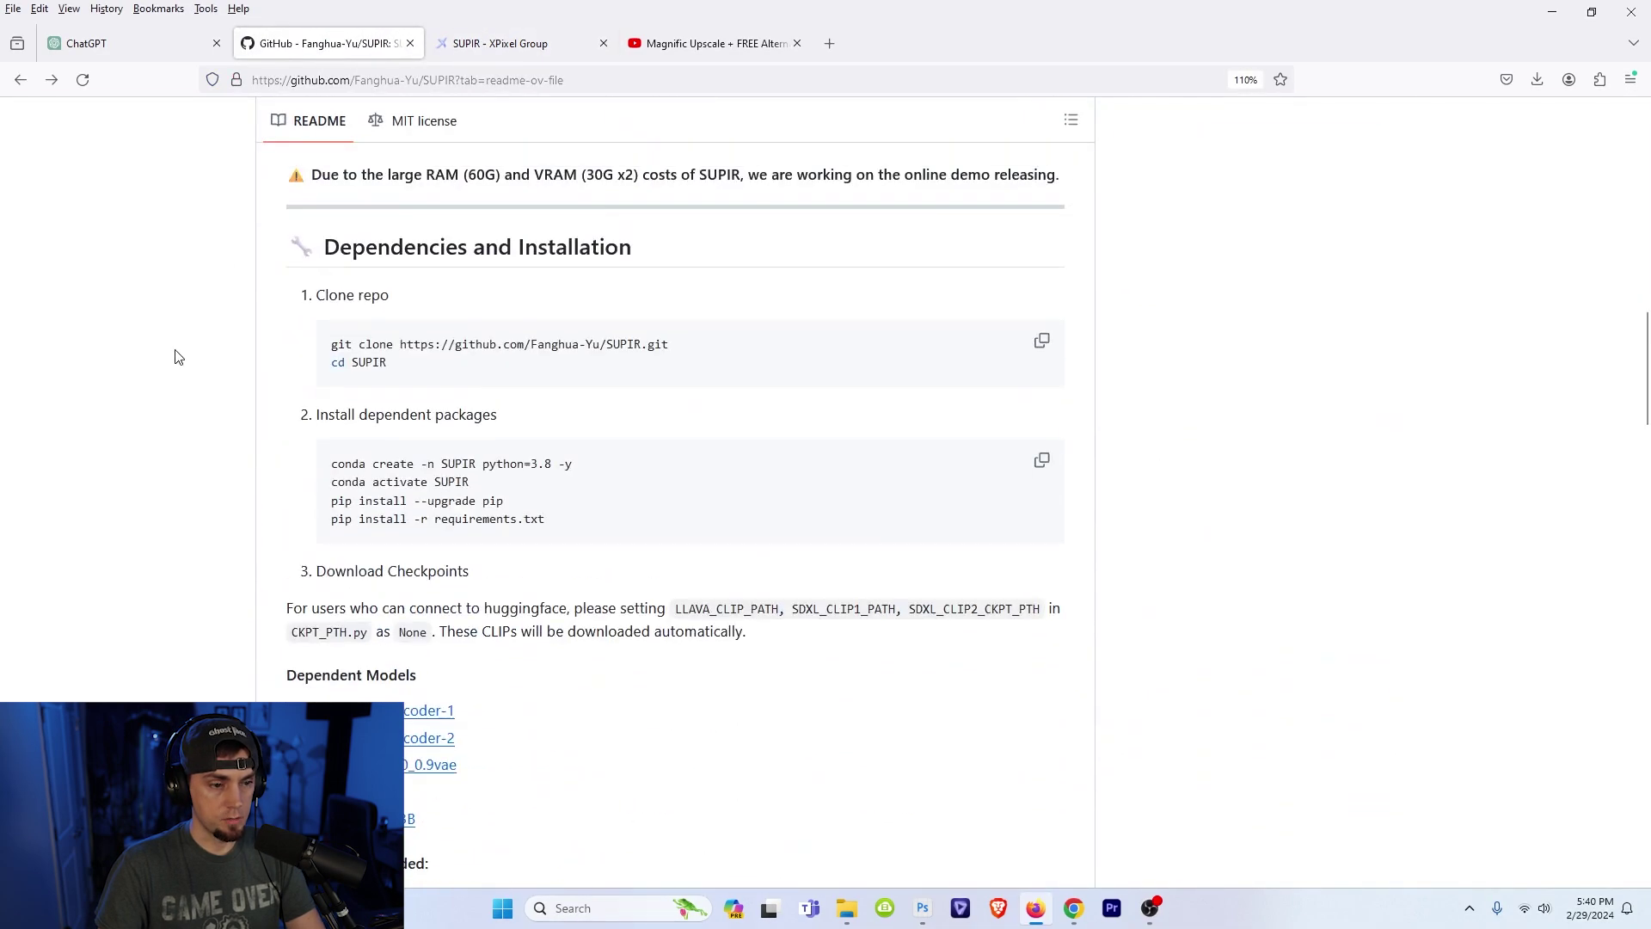
{"action": "mouse_move", "coordinate": [330, 247]}
{"action": "left_mouse_down"}
{"action": "mouse_move", "coordinate": [704, 250]}
{"action": "mouse_move", "coordinate": [726, 472]}
{"action": "mouse_move", "coordinate": [767, 526]}
{"action": "left_mouse_up"}
{"action": "left_click", "coordinate": [695, 255]}
{"action": "left_click", "coordinate": [768, 526]}
{"action": "scroll", "coordinate": [863, 487], "scroll_direction": "down", "scroll_amount": 1}
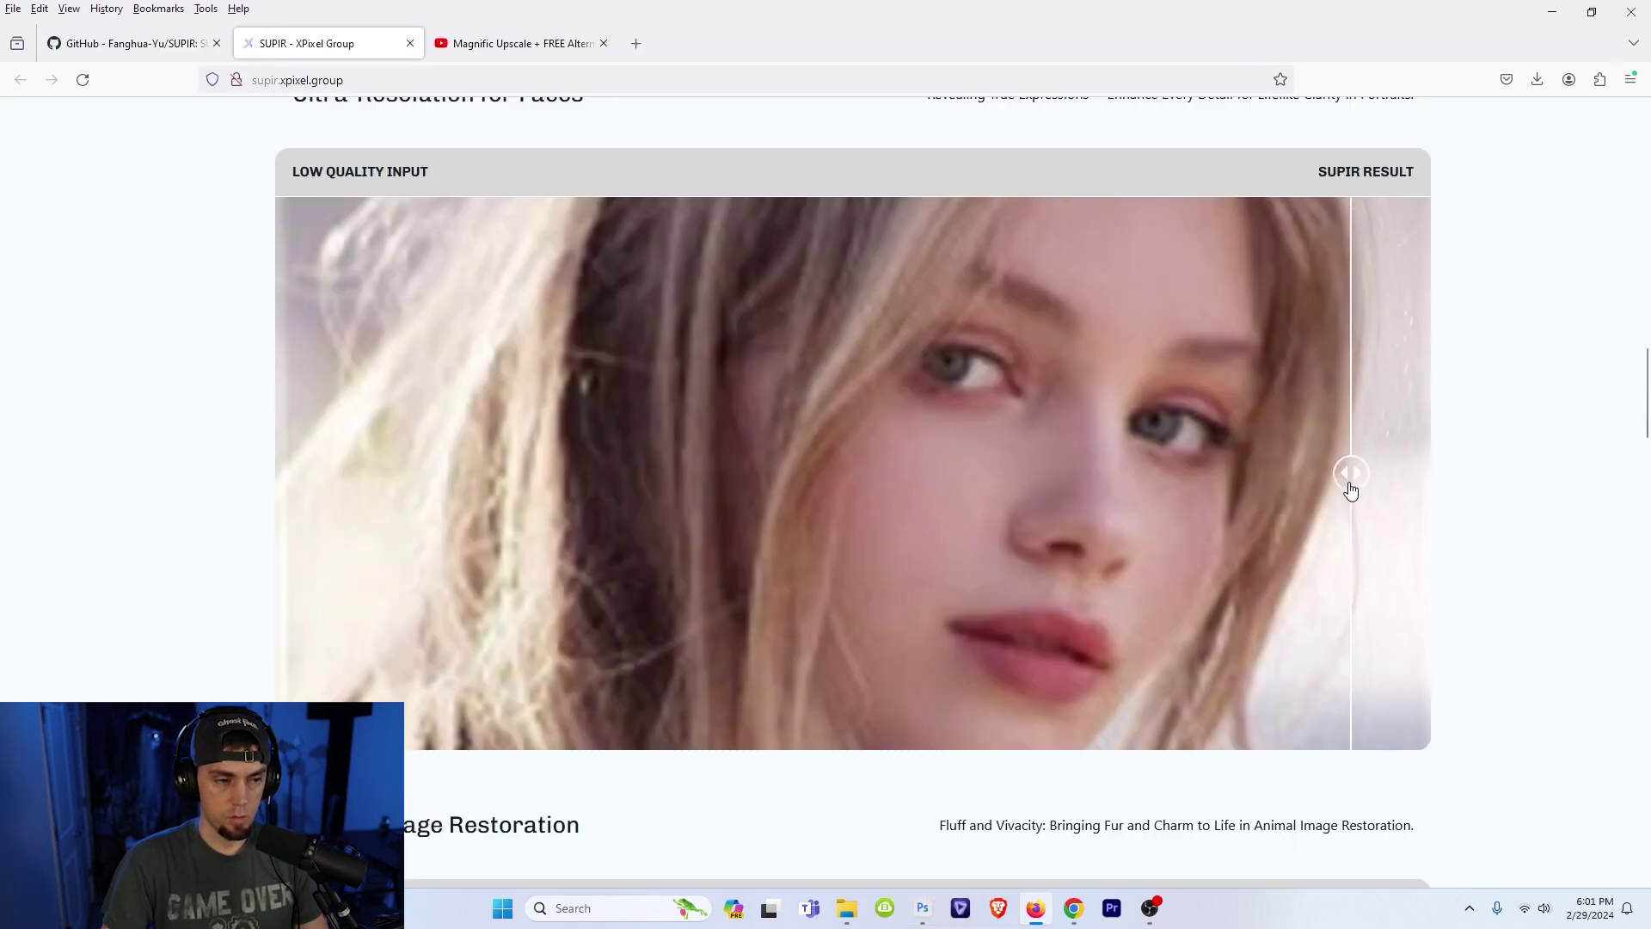
- Reveal the SUPIR face and snow leopard results, then bring Photoshop to the front
{"action": "left_click_drag", "start_coordinate": [1350, 489], "coordinate": [229, 416]}
{"action": "scroll", "coordinate": [229, 416], "scroll_direction": "down", "scroll_amount": 7}
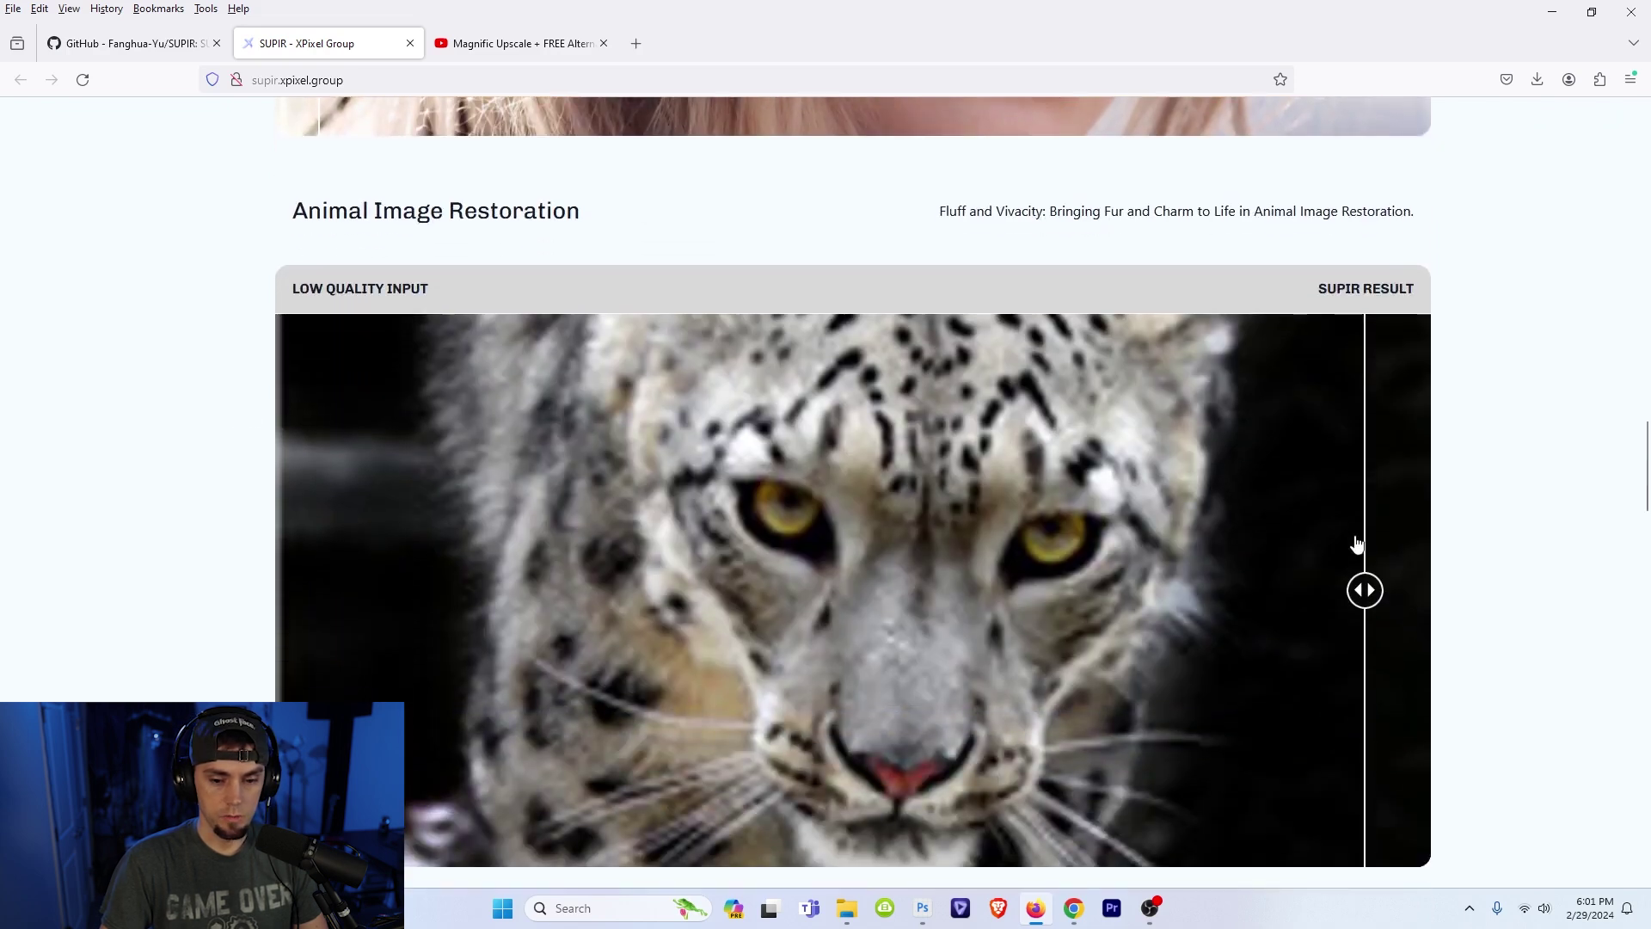
{"action": "left_click_drag", "start_coordinate": [1363, 570], "coordinate": [295, 549]}
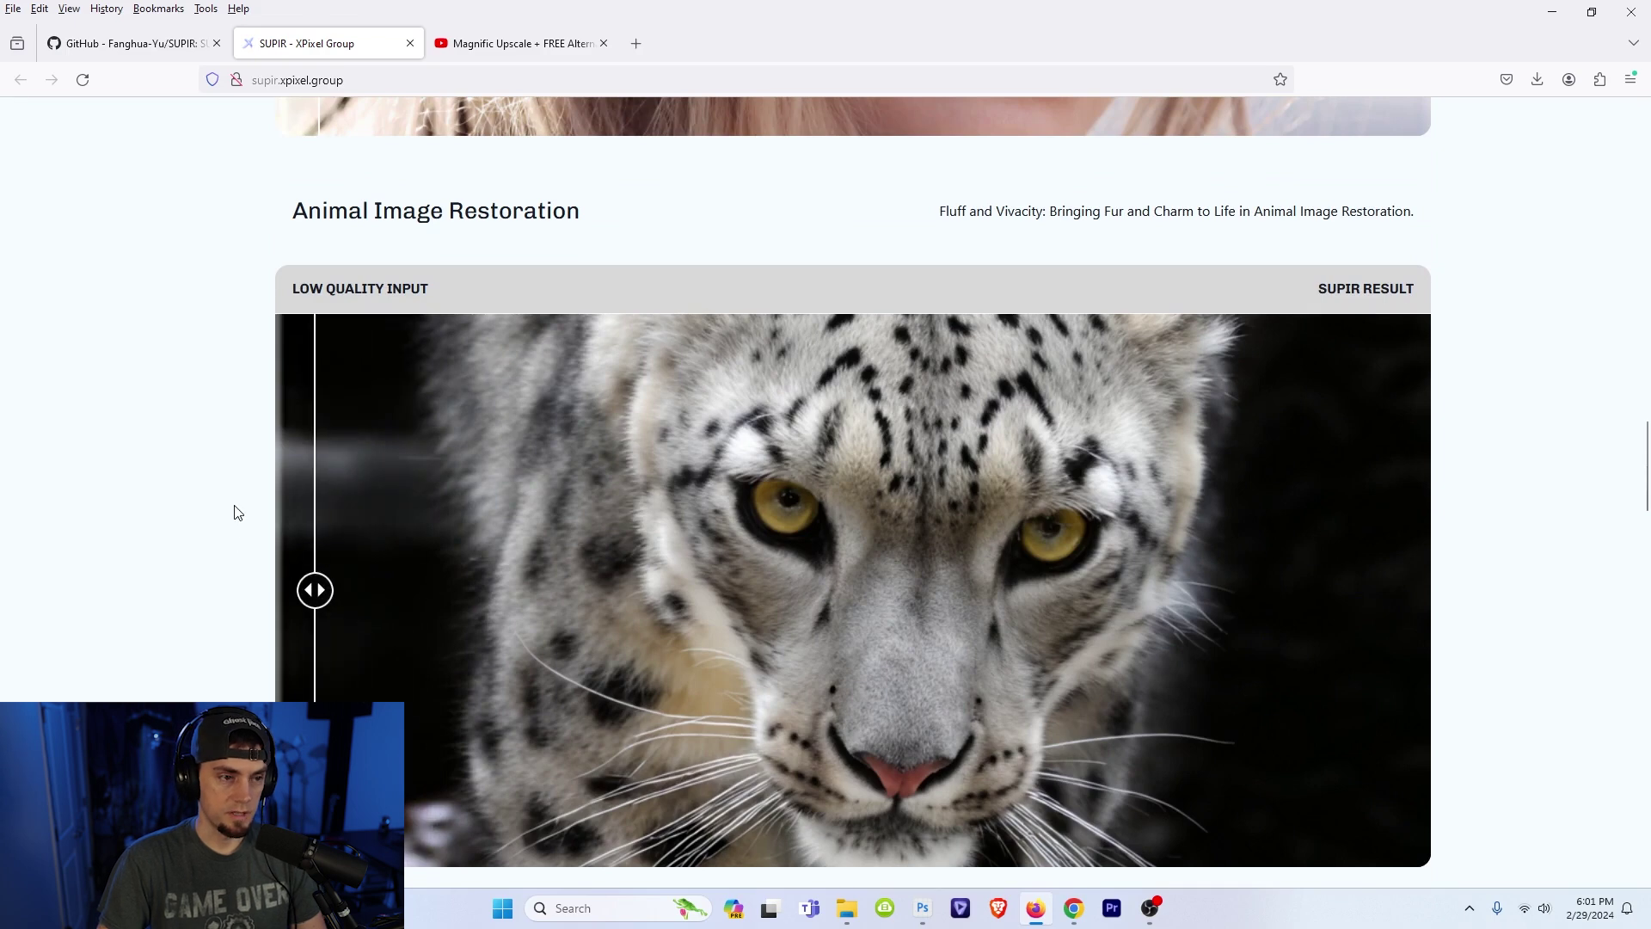
{"action": "scroll", "coordinate": [239, 512], "scroll_direction": "down", "scroll_amount": 6}
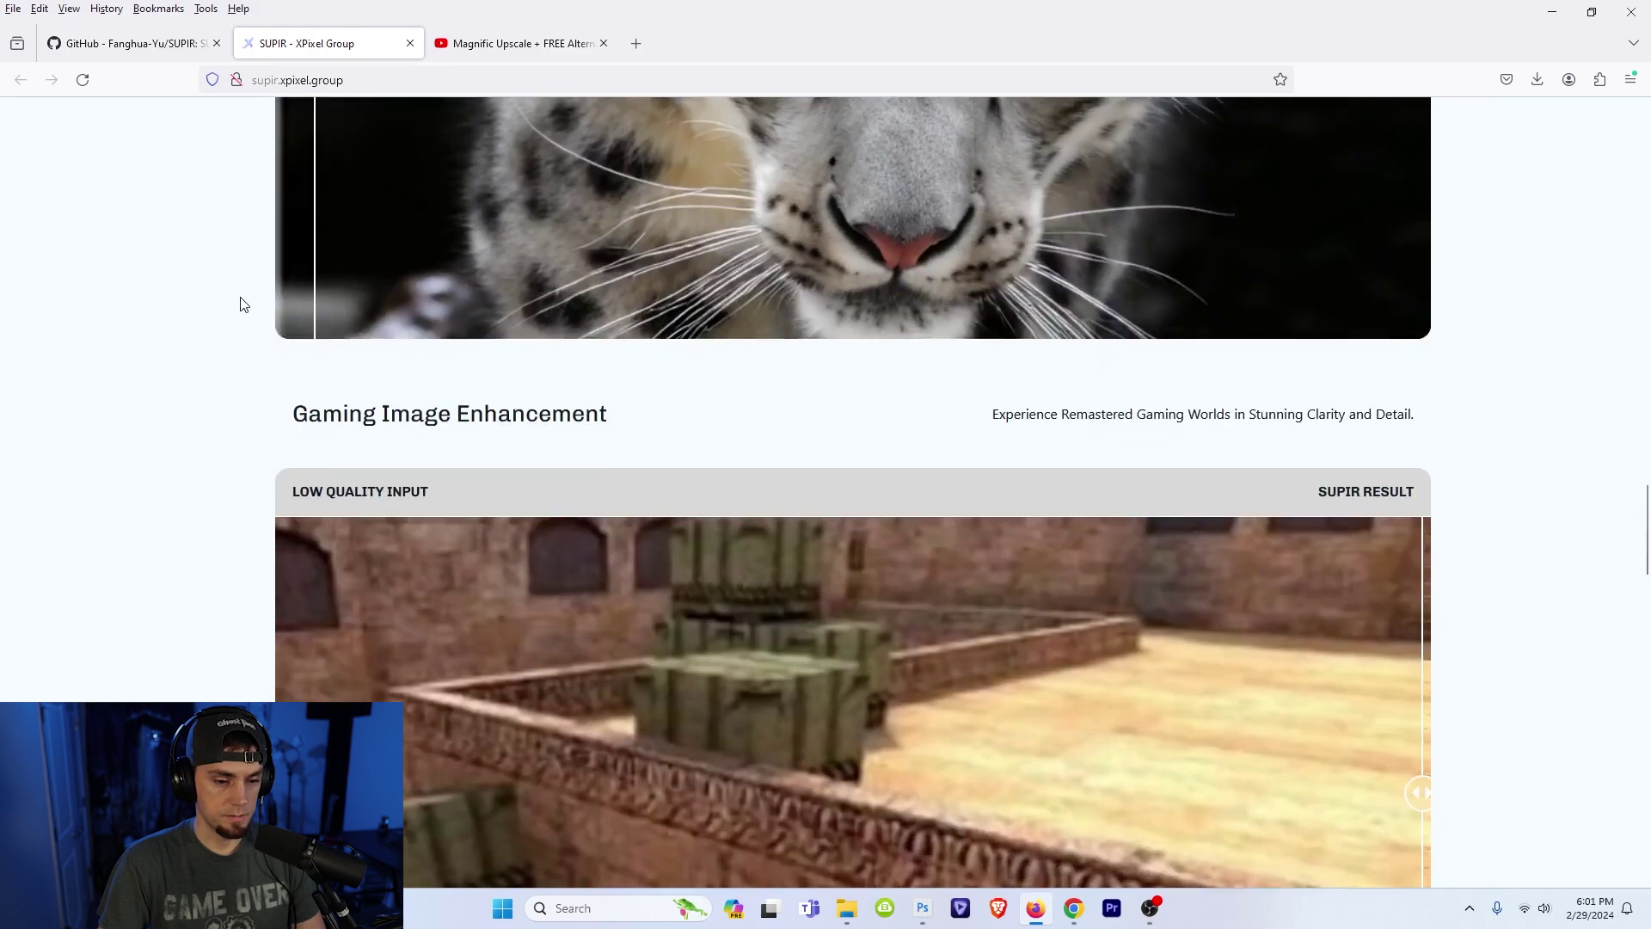
{"action": "left_click", "coordinate": [924, 906]}
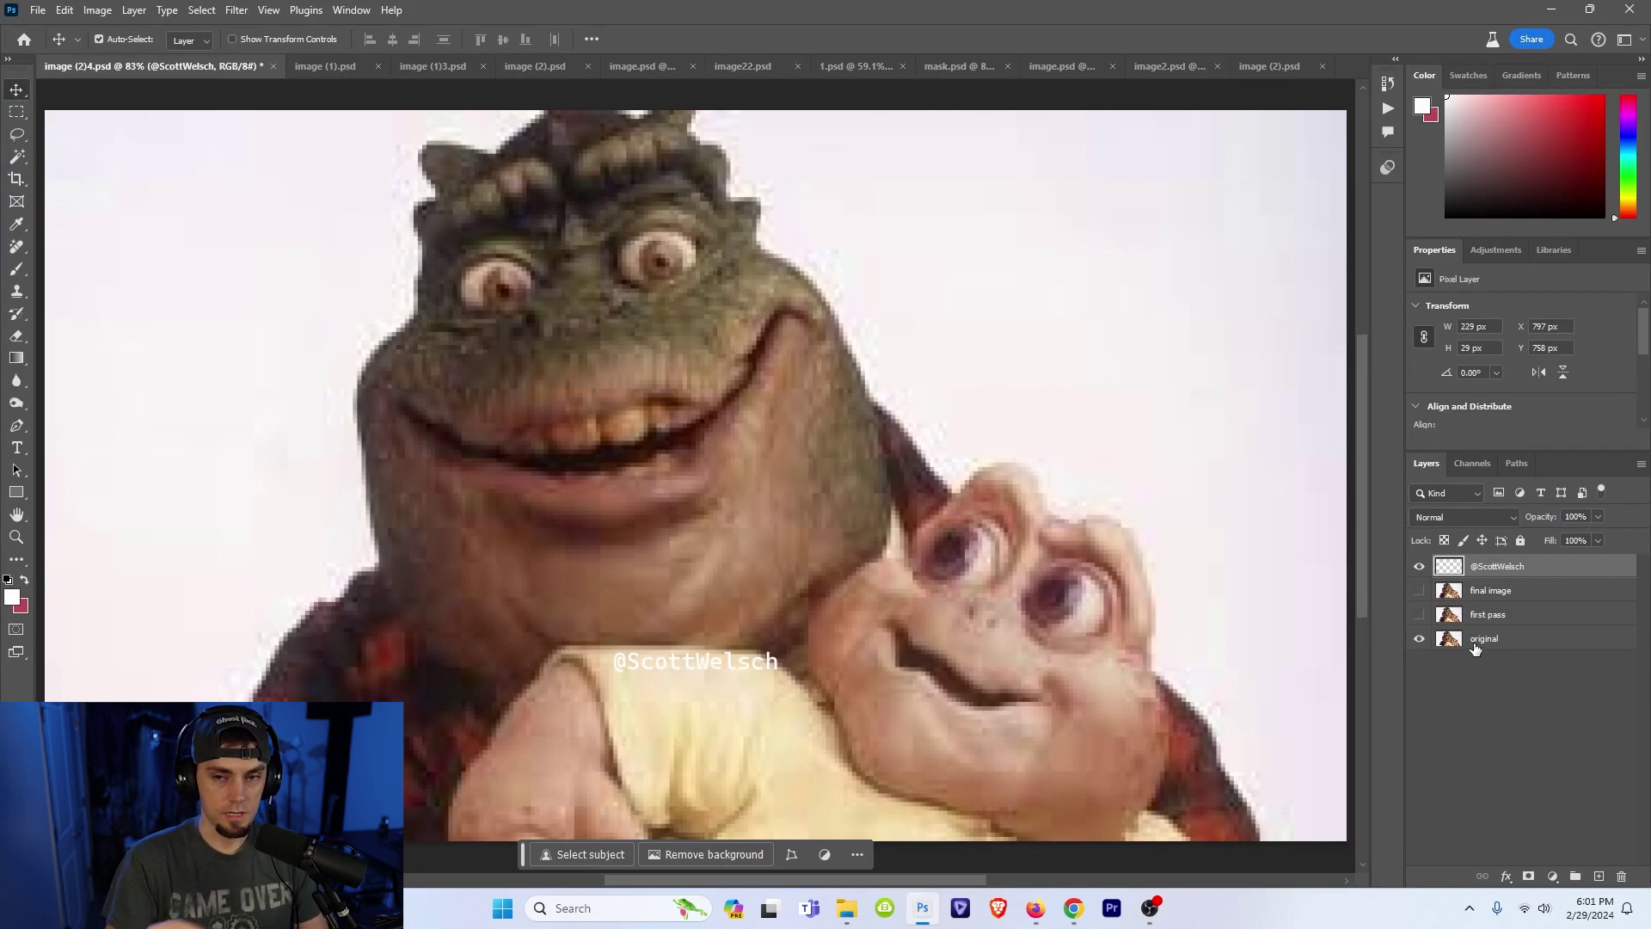
- Toggle the first pass and final image layers over the dinosaur original, then open image (1).psd
{"action": "left_click", "coordinate": [1438, 638]}
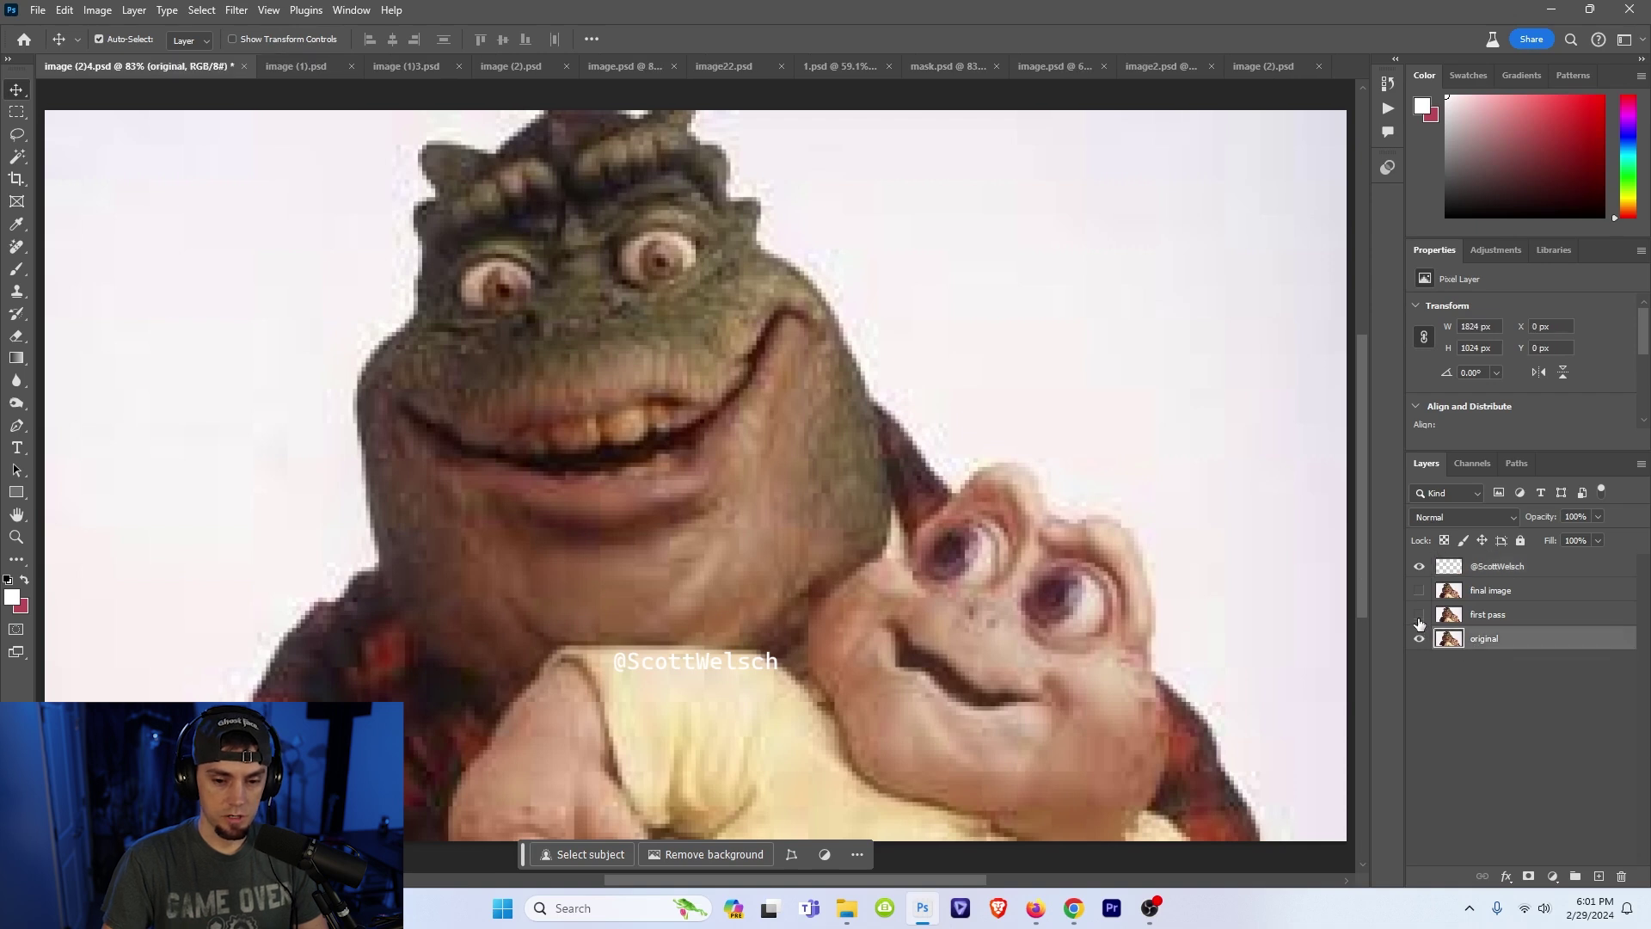
{"action": "left_click", "coordinate": [1419, 615]}
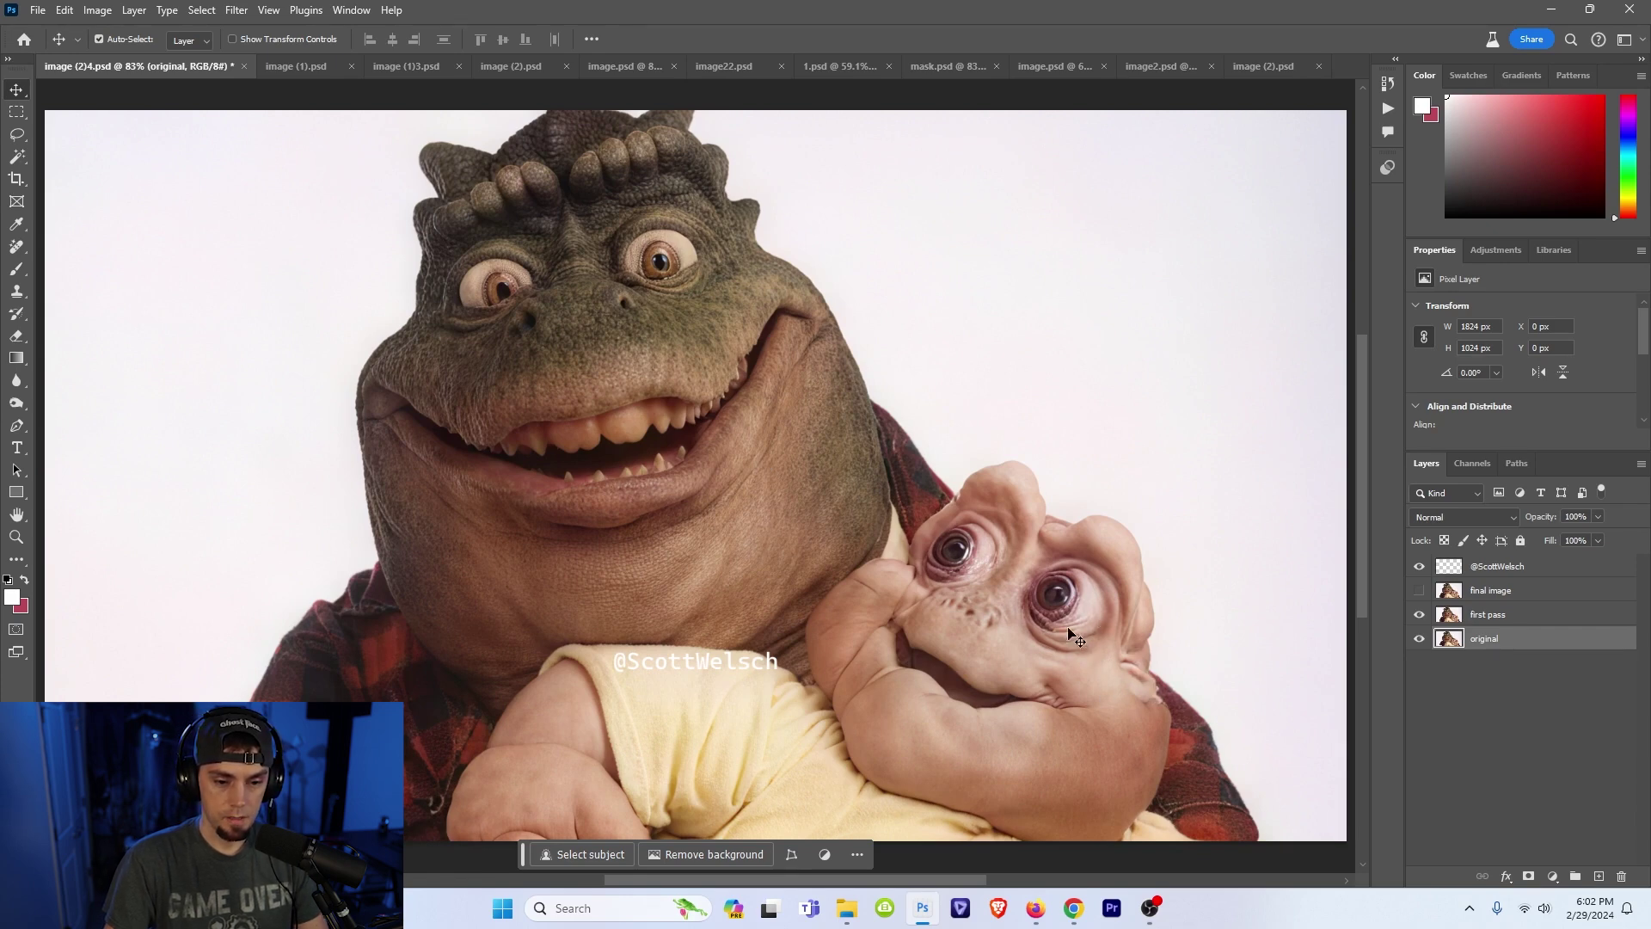
{"action": "left_click", "coordinate": [1419, 591]}
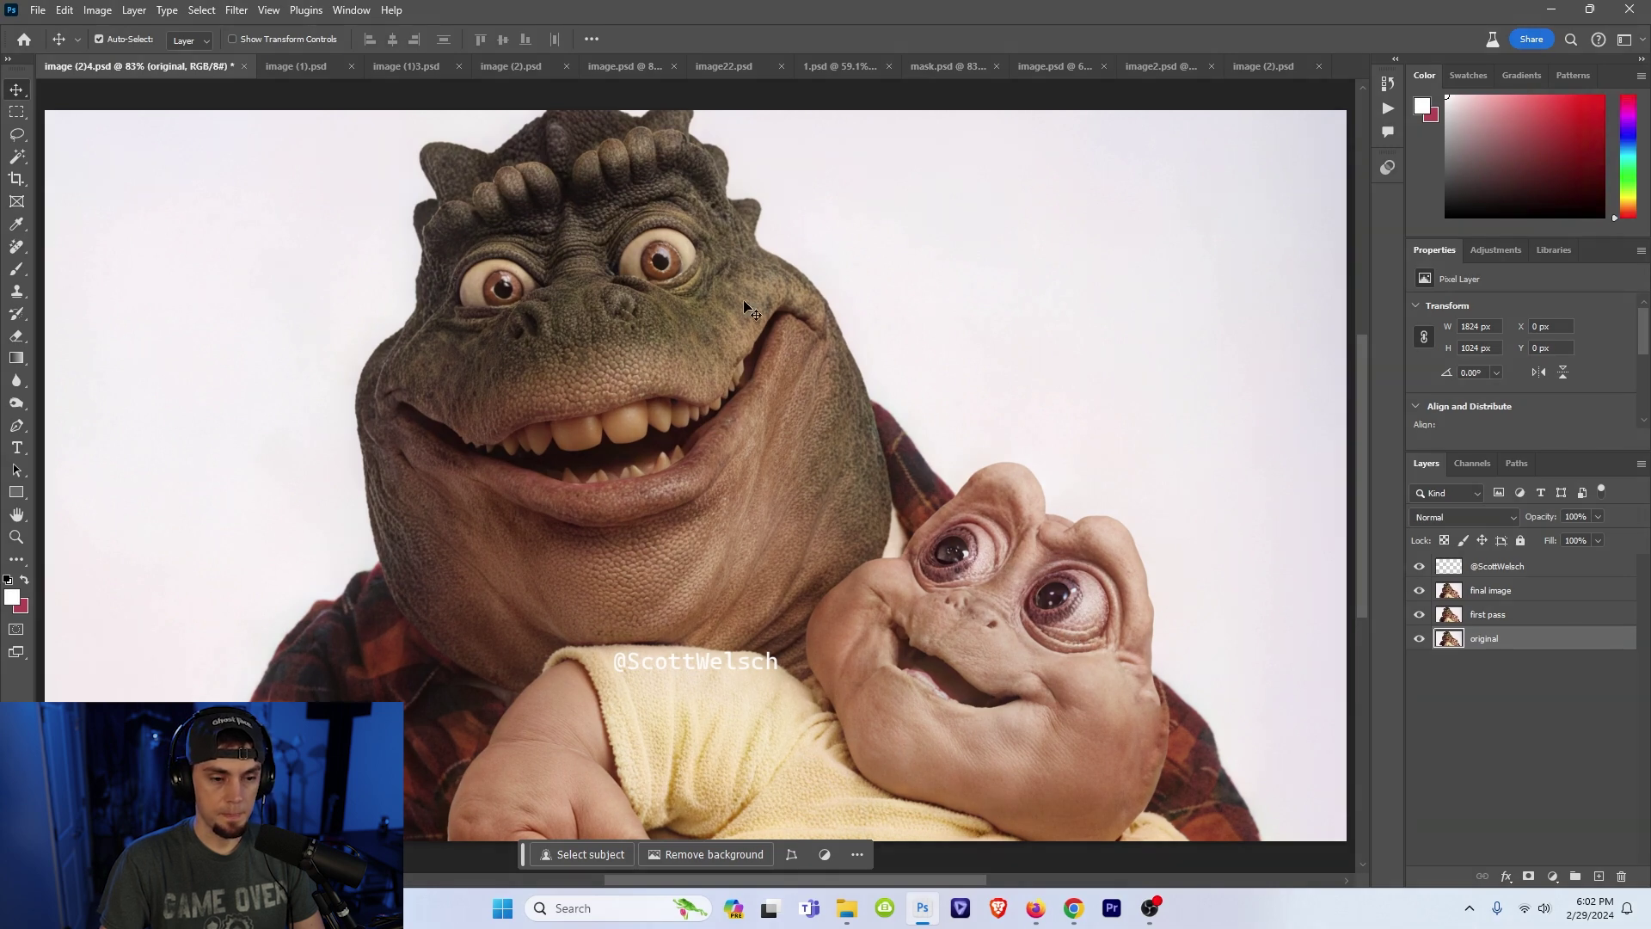
{"action": "left_click", "coordinate": [295, 65]}
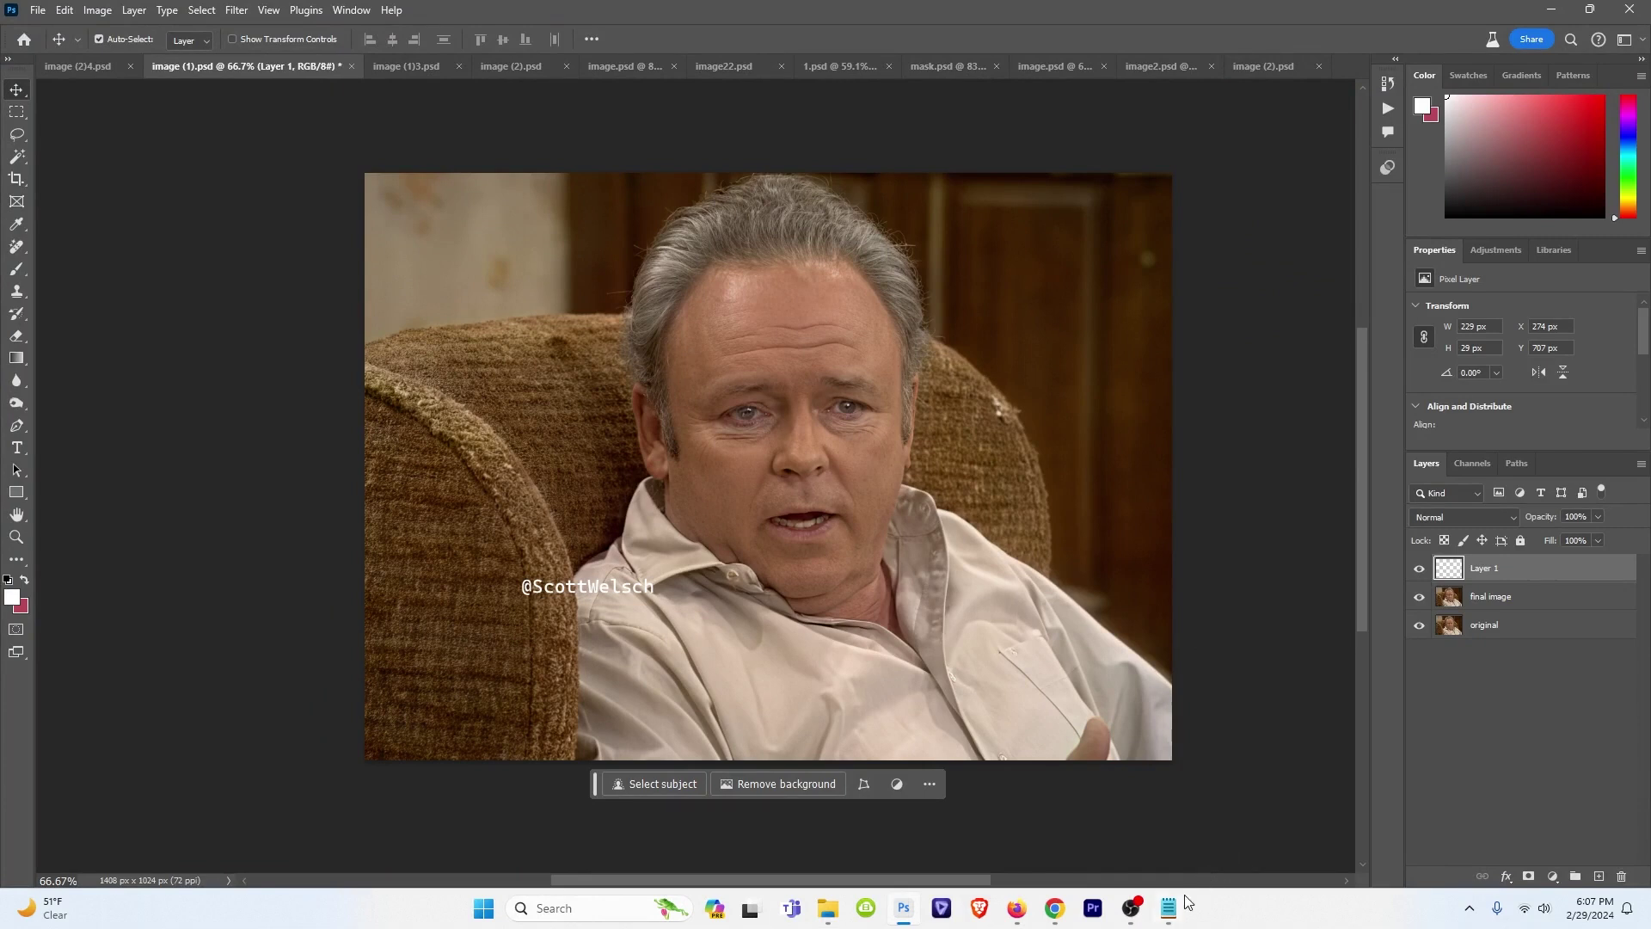
- Bring up the keywords notes caption and view the portrait at 100%
{"action": "left_click", "coordinate": [1165, 808]}
{"action": "left_click_drag", "start_coordinate": [1140, 708], "coordinate": [1124, 719]}
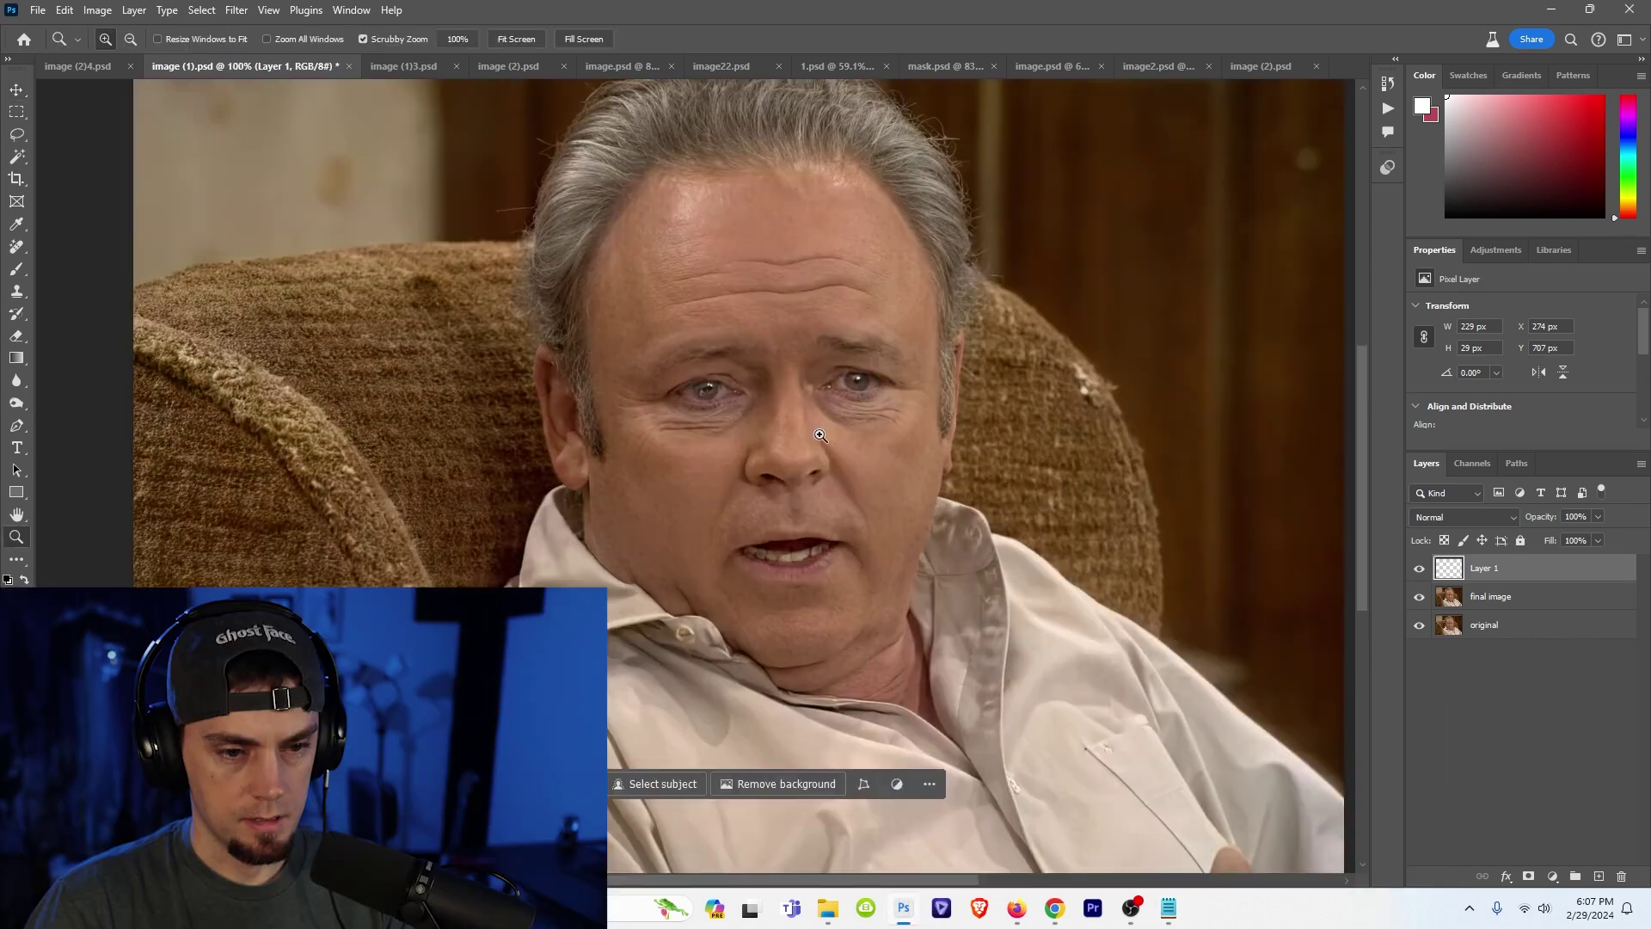
{"action": "right_click", "coordinate": [816, 432]}
{"action": "left_click", "coordinate": [853, 455]}
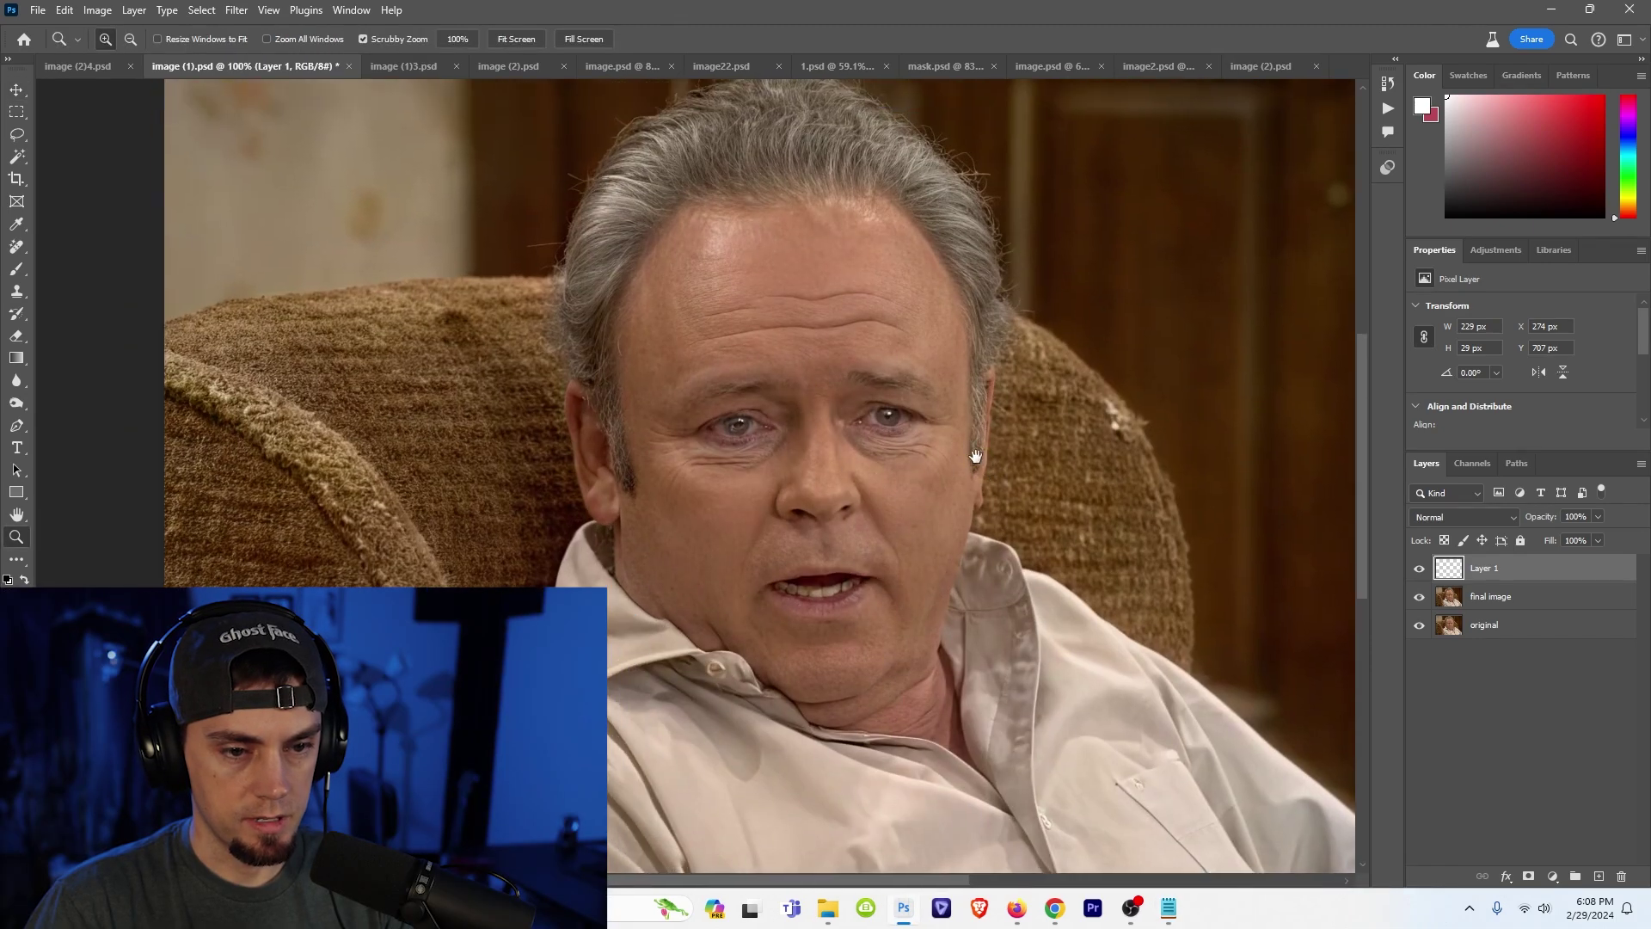
{"action": "right_click", "coordinate": [873, 417]}
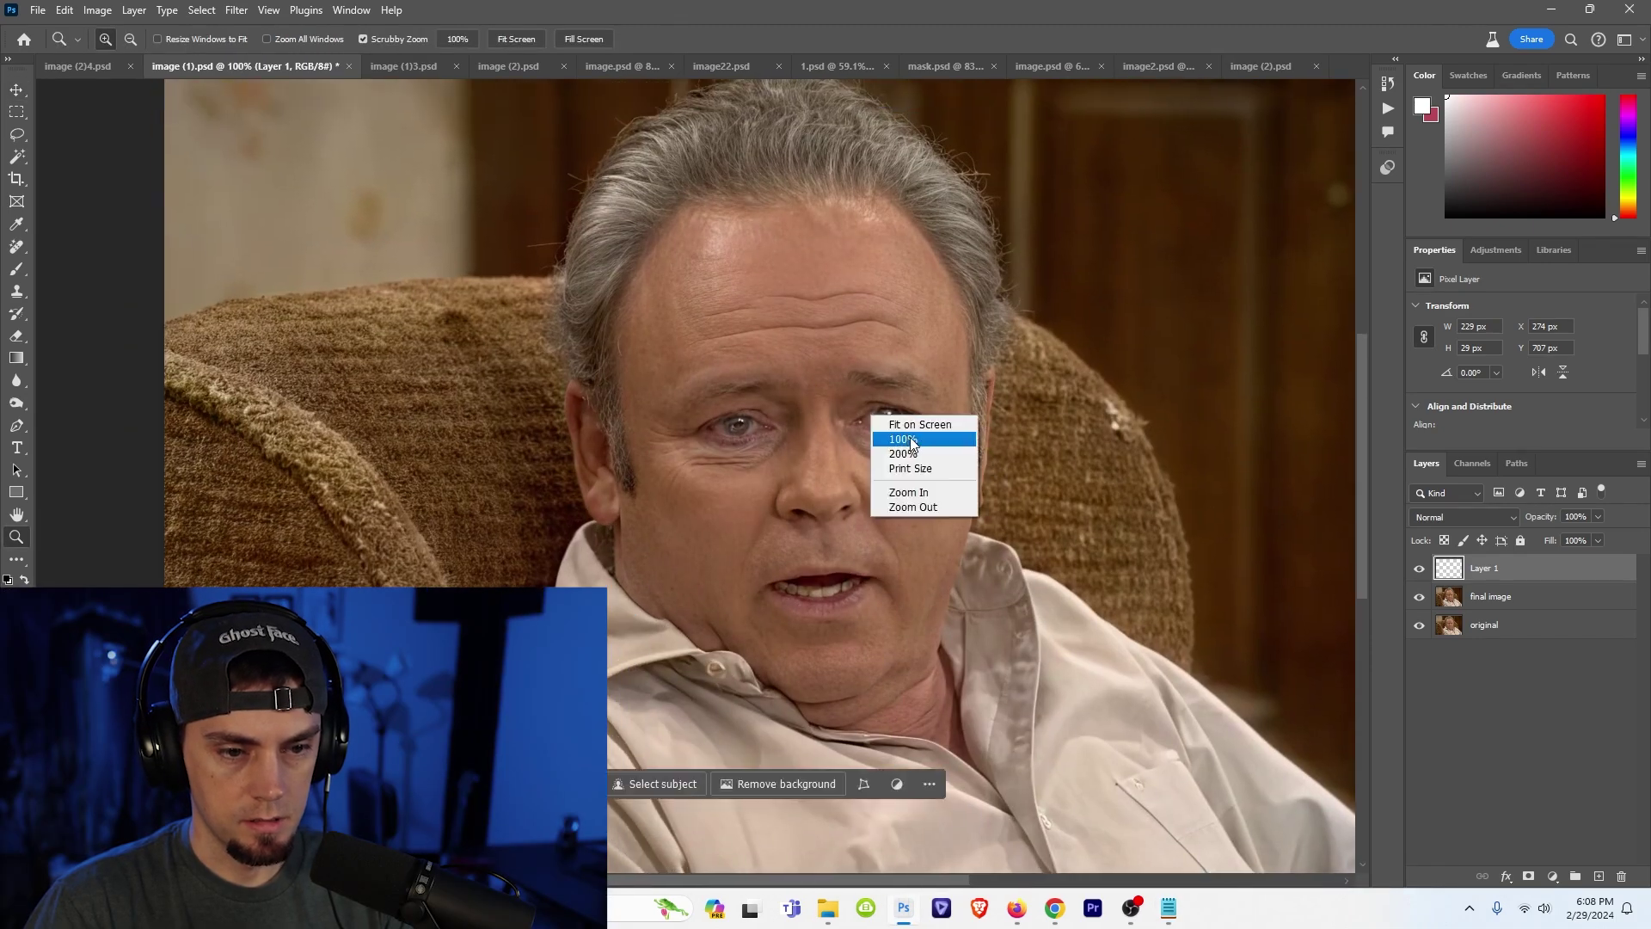
{"action": "left_click", "coordinate": [911, 442]}
- Zoom to 200% on the man's eye, face and hair, then fit the portrait on screen
{"action": "left_click", "coordinate": [731, 399]}
{"action": "left_click", "coordinate": [753, 424]}
{"action": "right_click", "coordinate": [818, 464]}
{"action": "left_click", "coordinate": [847, 512]}
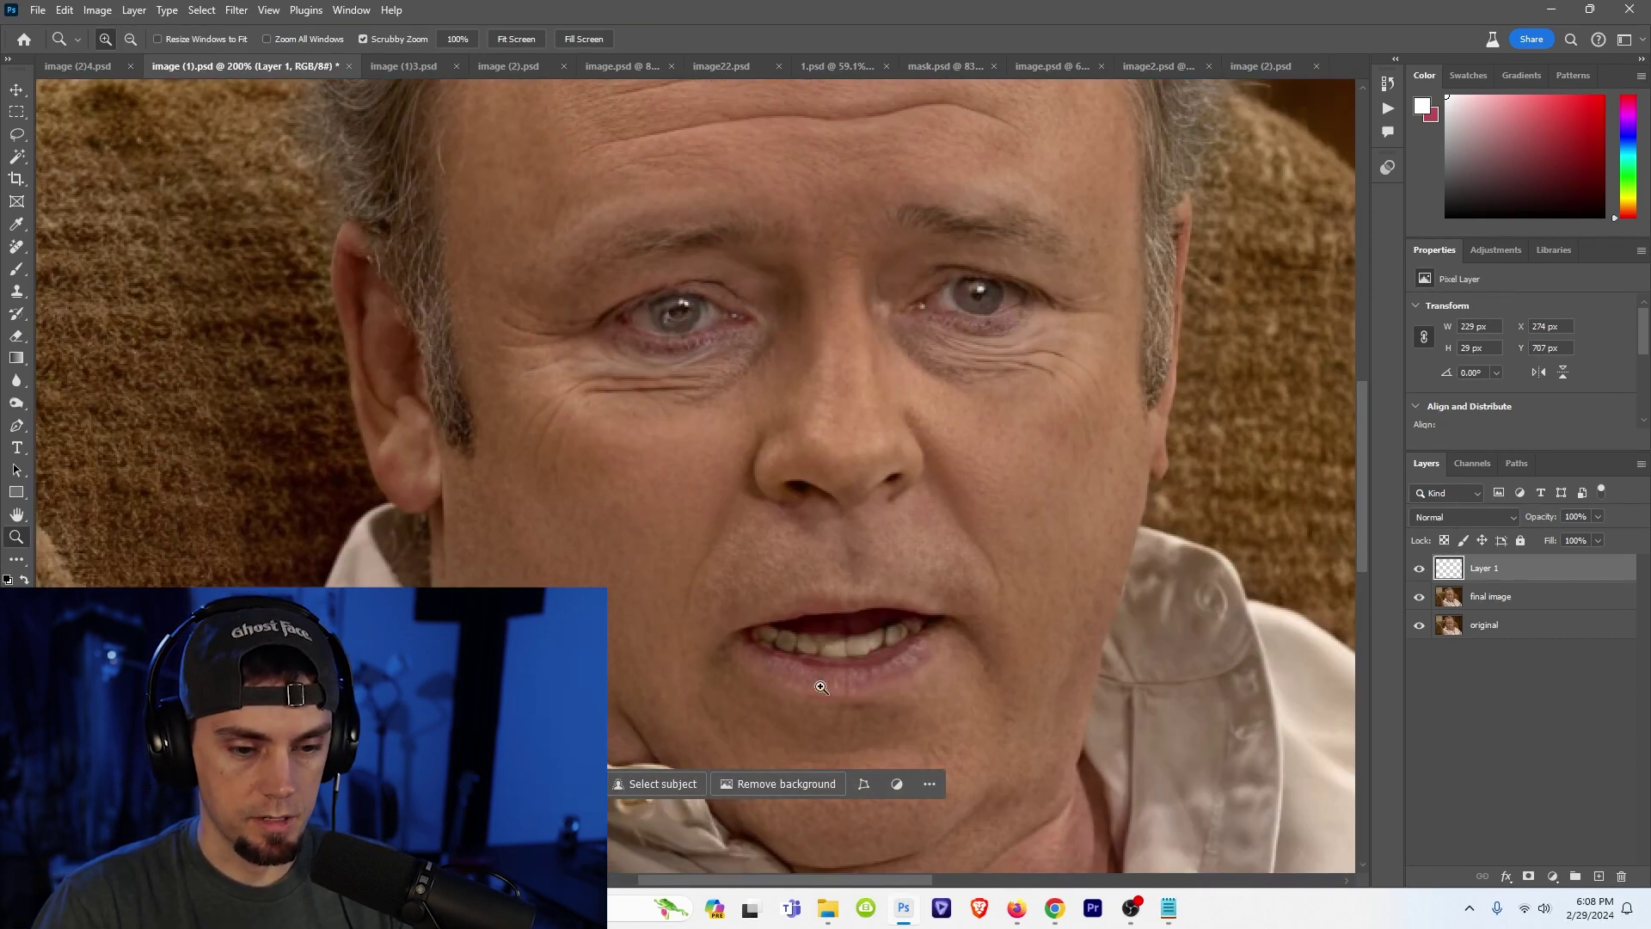
{"action": "key", "text": "ctrl+minus"}
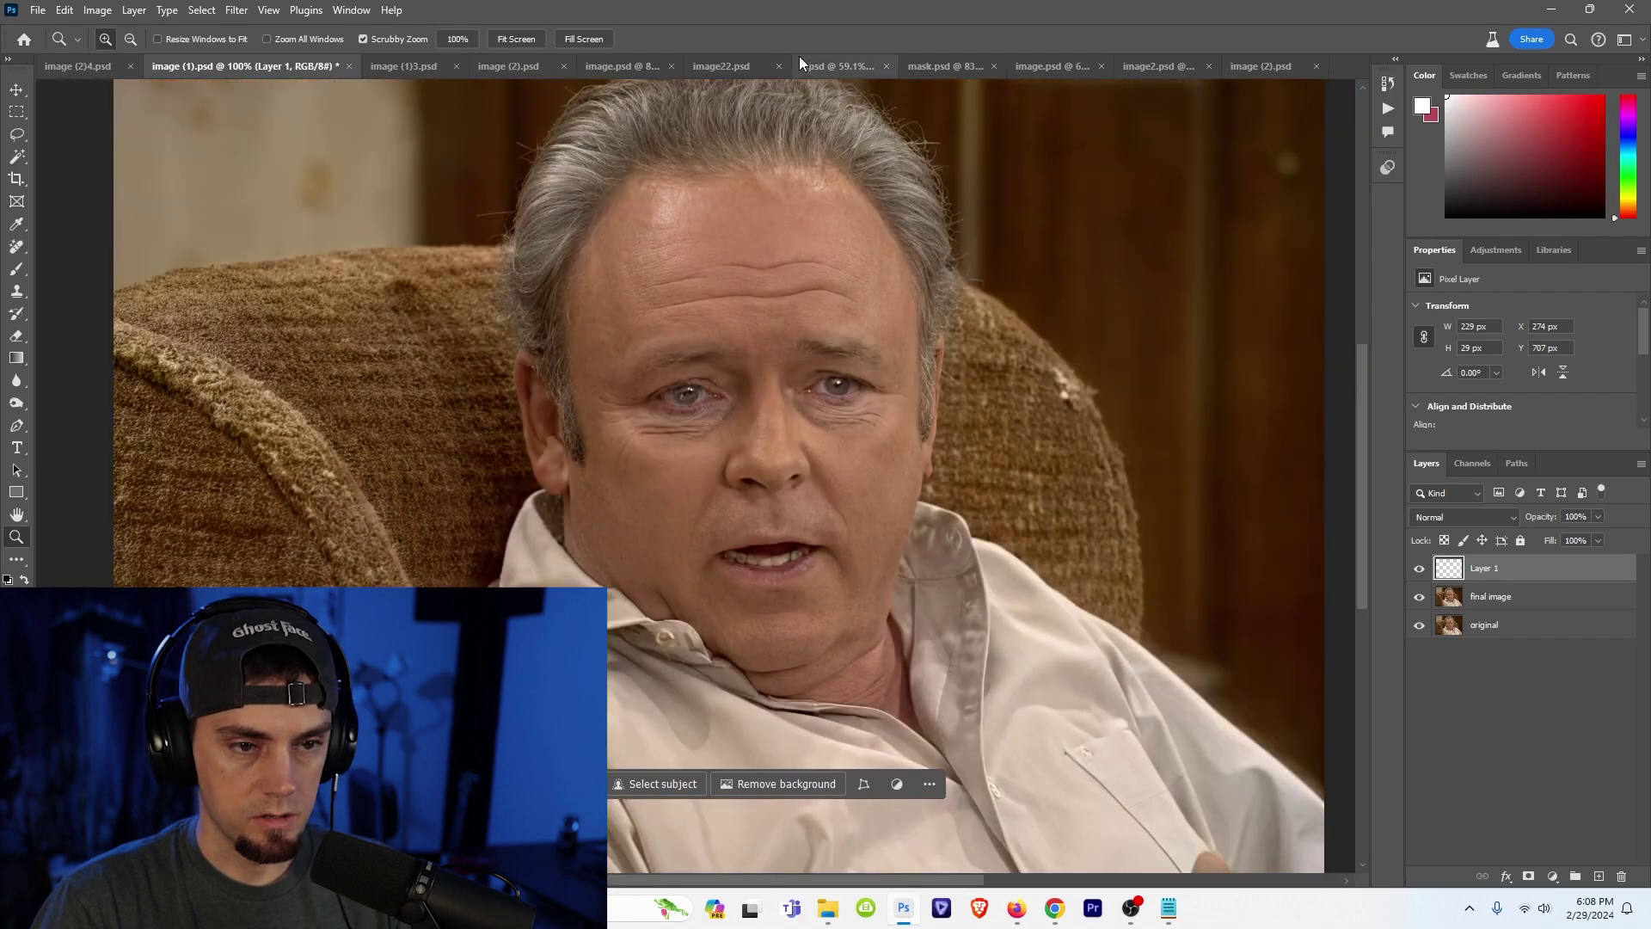
{"action": "left_click", "coordinate": [785, 129]}
{"action": "left_click_drag", "start_coordinate": [785, 129], "coordinate": [806, 275]}
{"action": "scroll", "coordinate": [792, 339], "scroll_direction": "down", "scroll_amount": 5}
{"action": "scroll", "coordinate": [786, 298], "scroll_direction": "down", "scroll_amount": 2}
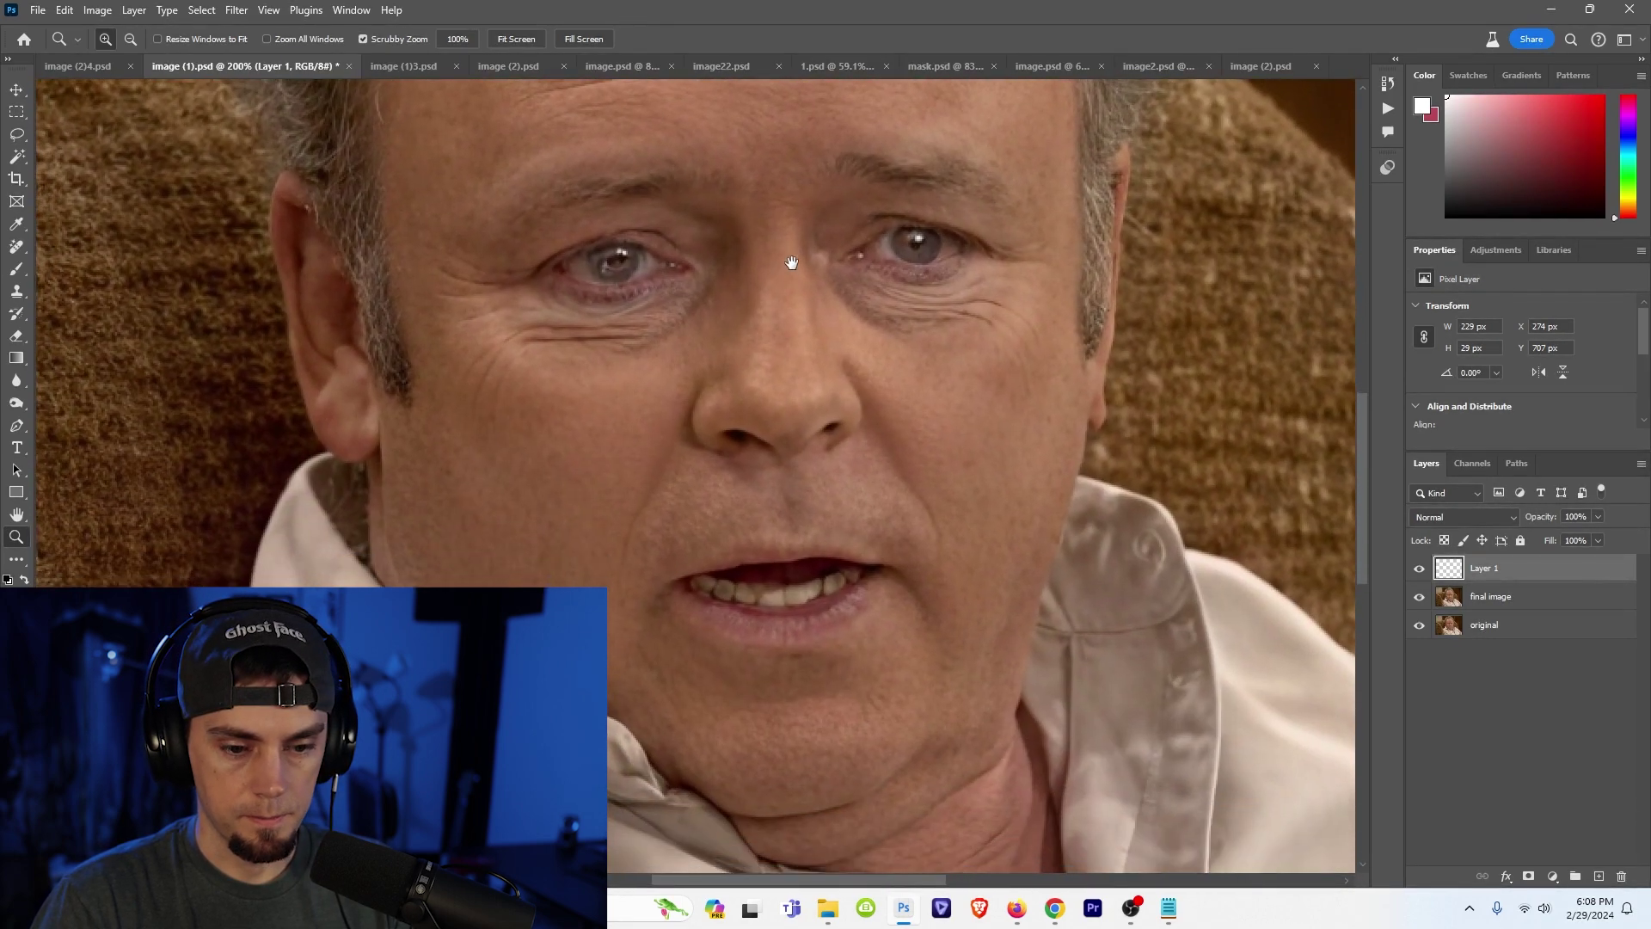
{"action": "right_click", "coordinate": [834, 352]}
{"action": "left_click", "coordinate": [868, 360]}
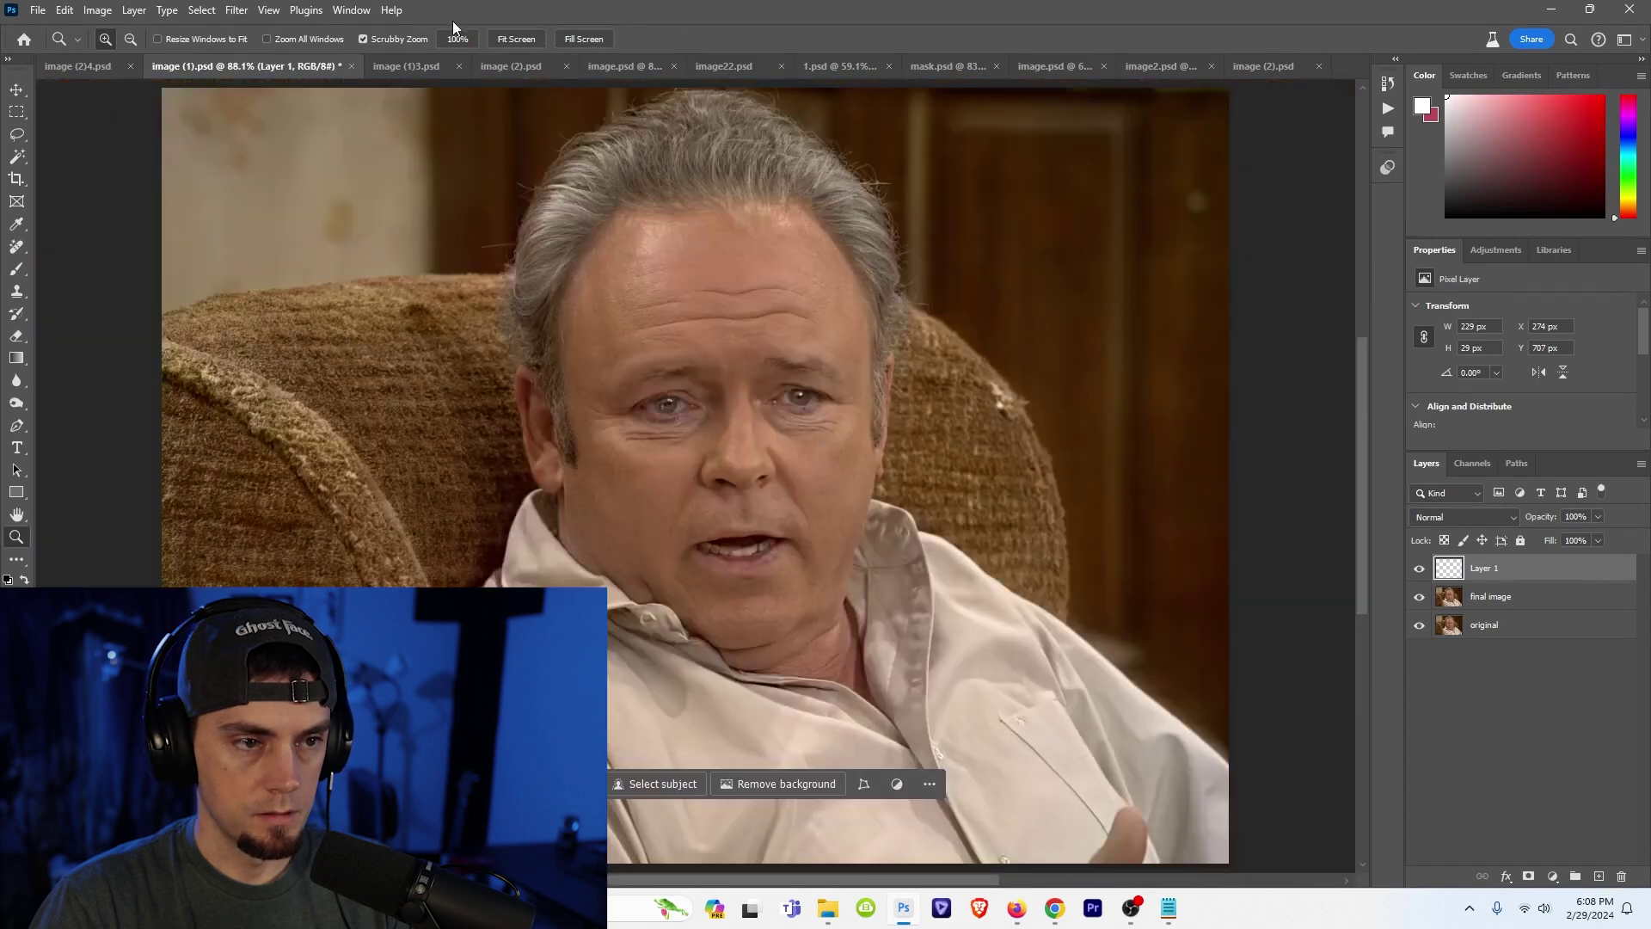
- Open the jester document at 100% and toggle its final image against the blurry original
{"action": "left_click", "coordinate": [410, 66]}
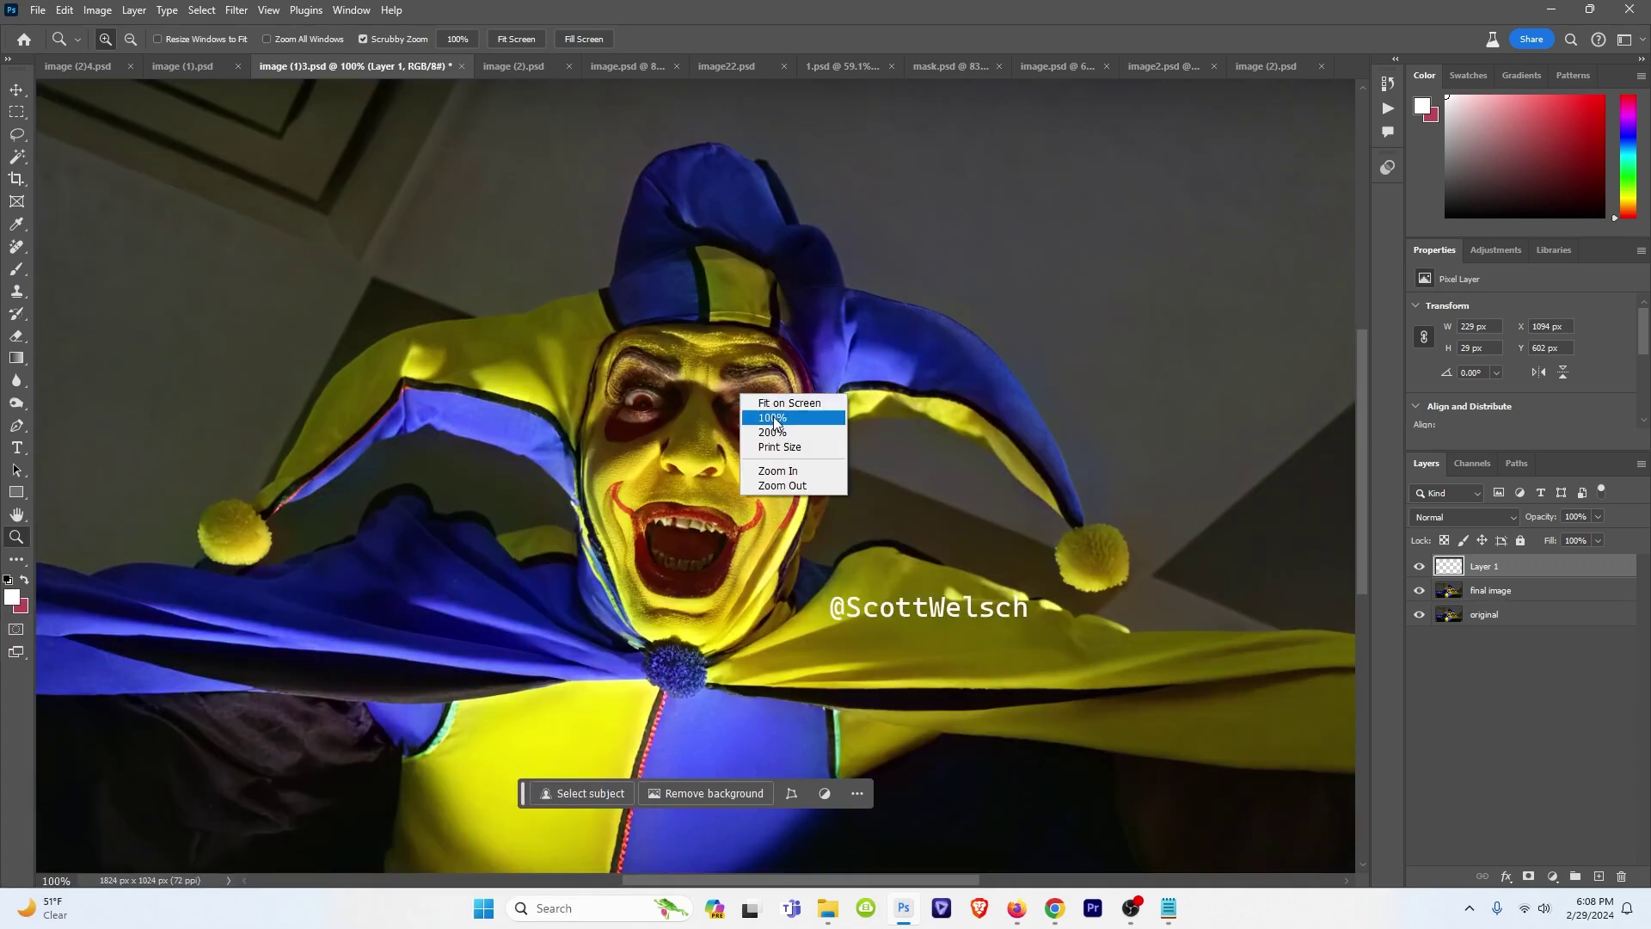
{"action": "left_click", "coordinate": [773, 416]}
{"action": "left_click_drag", "start_coordinate": [876, 514], "coordinate": [1081, 375]}
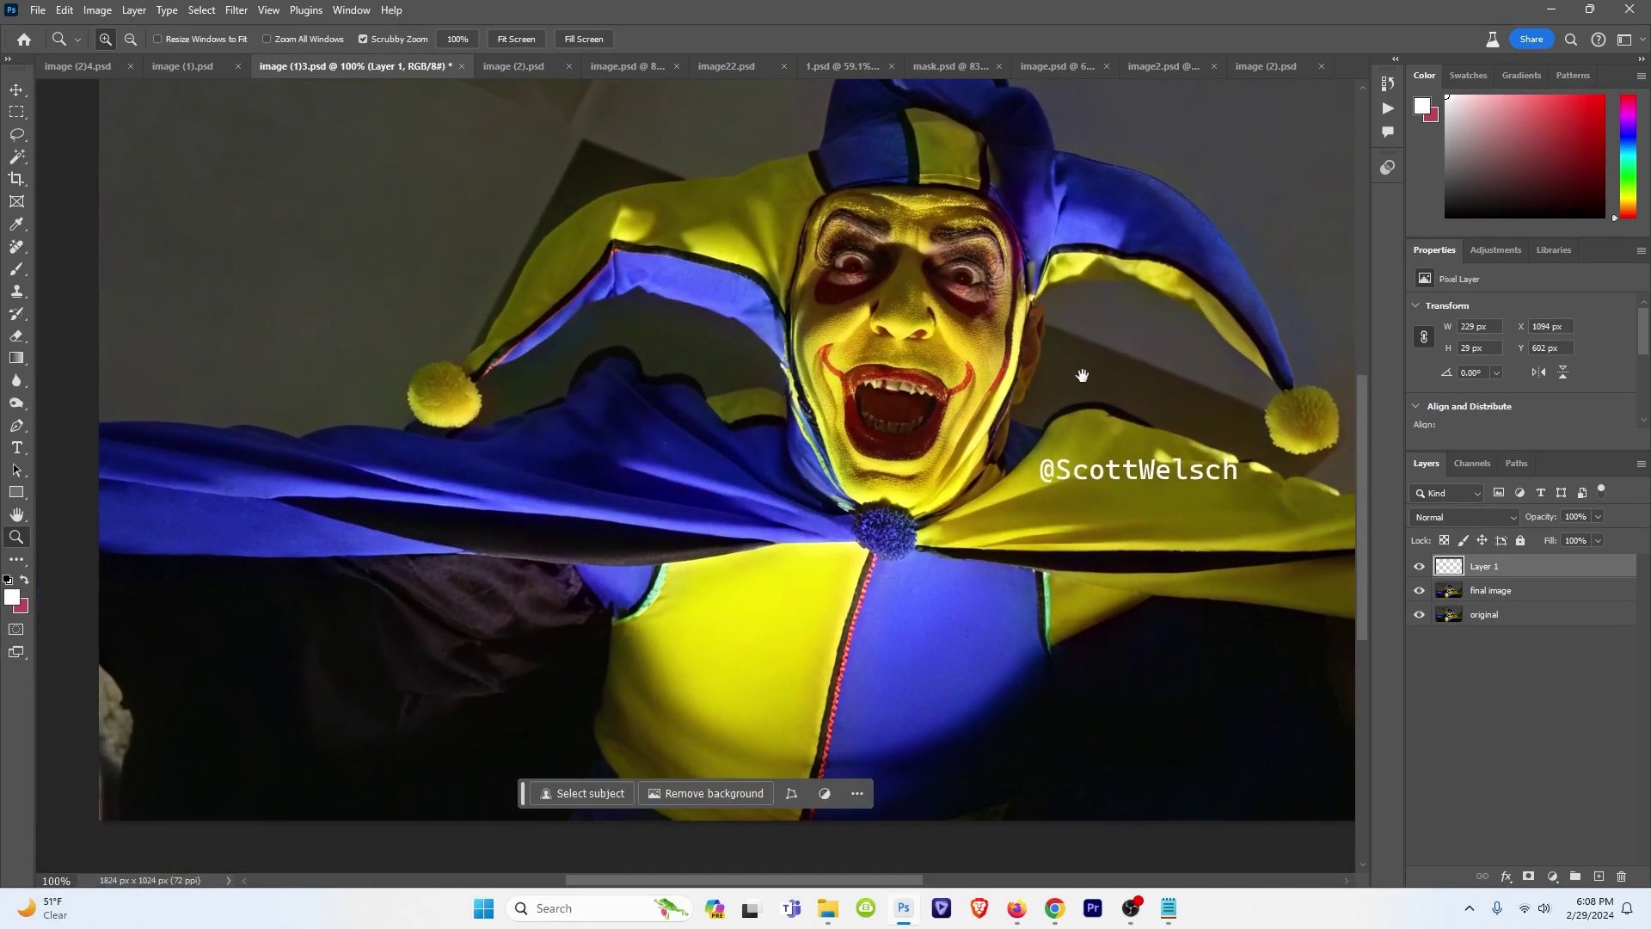
{"action": "left_click", "coordinate": [1420, 590]}
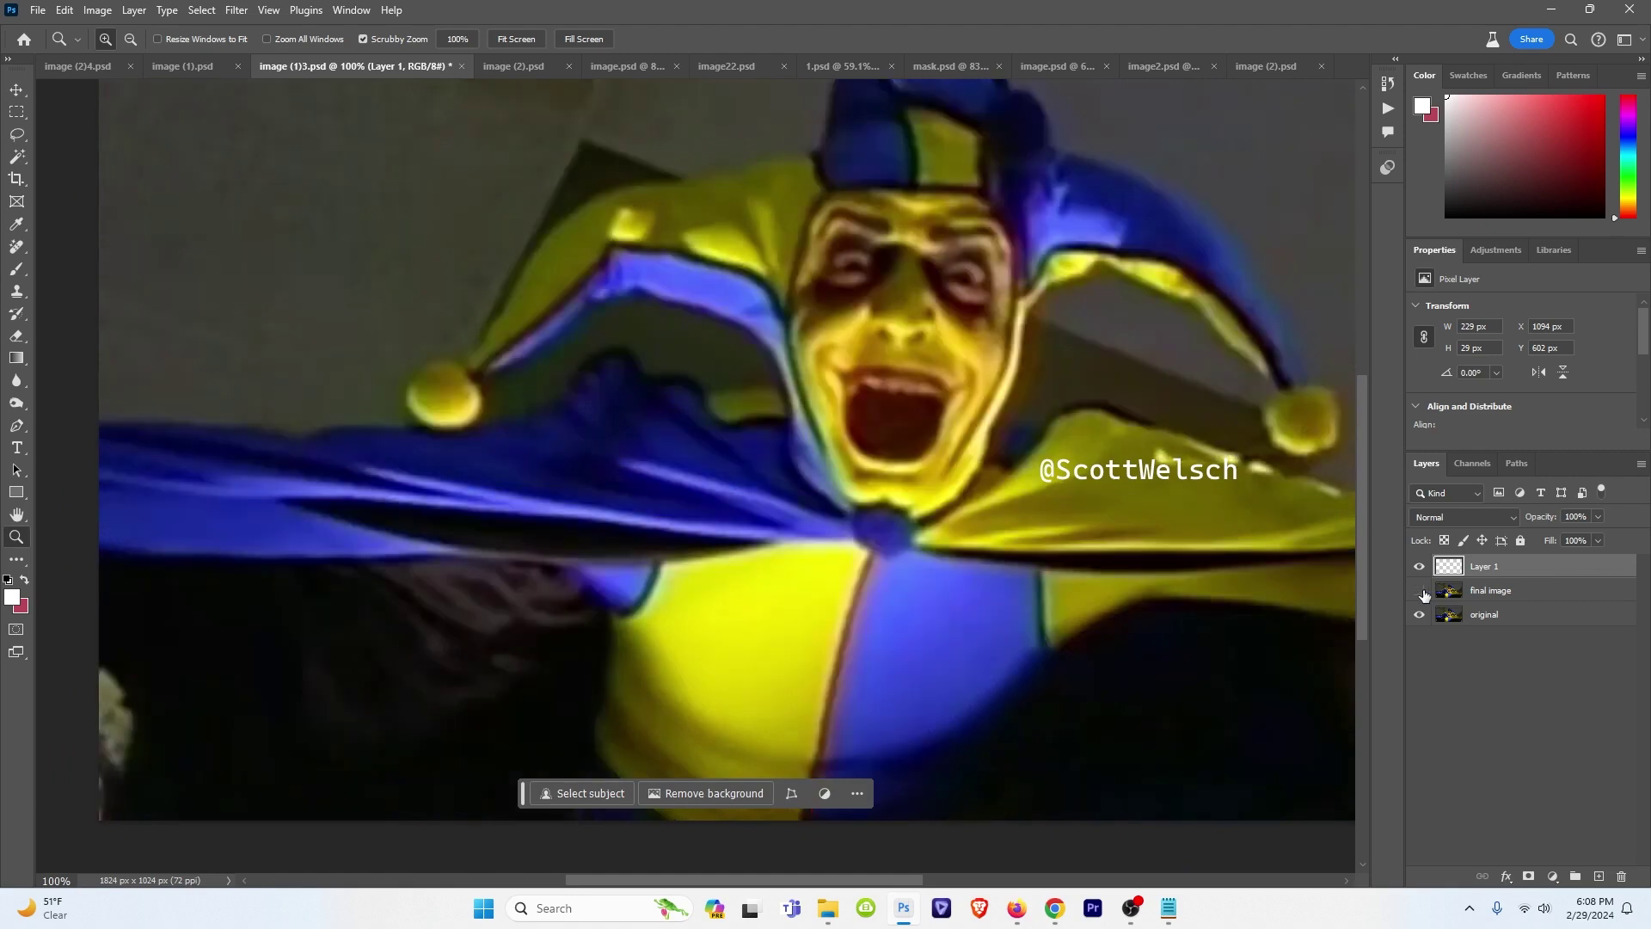
{"action": "left_click", "coordinate": [1420, 590]}
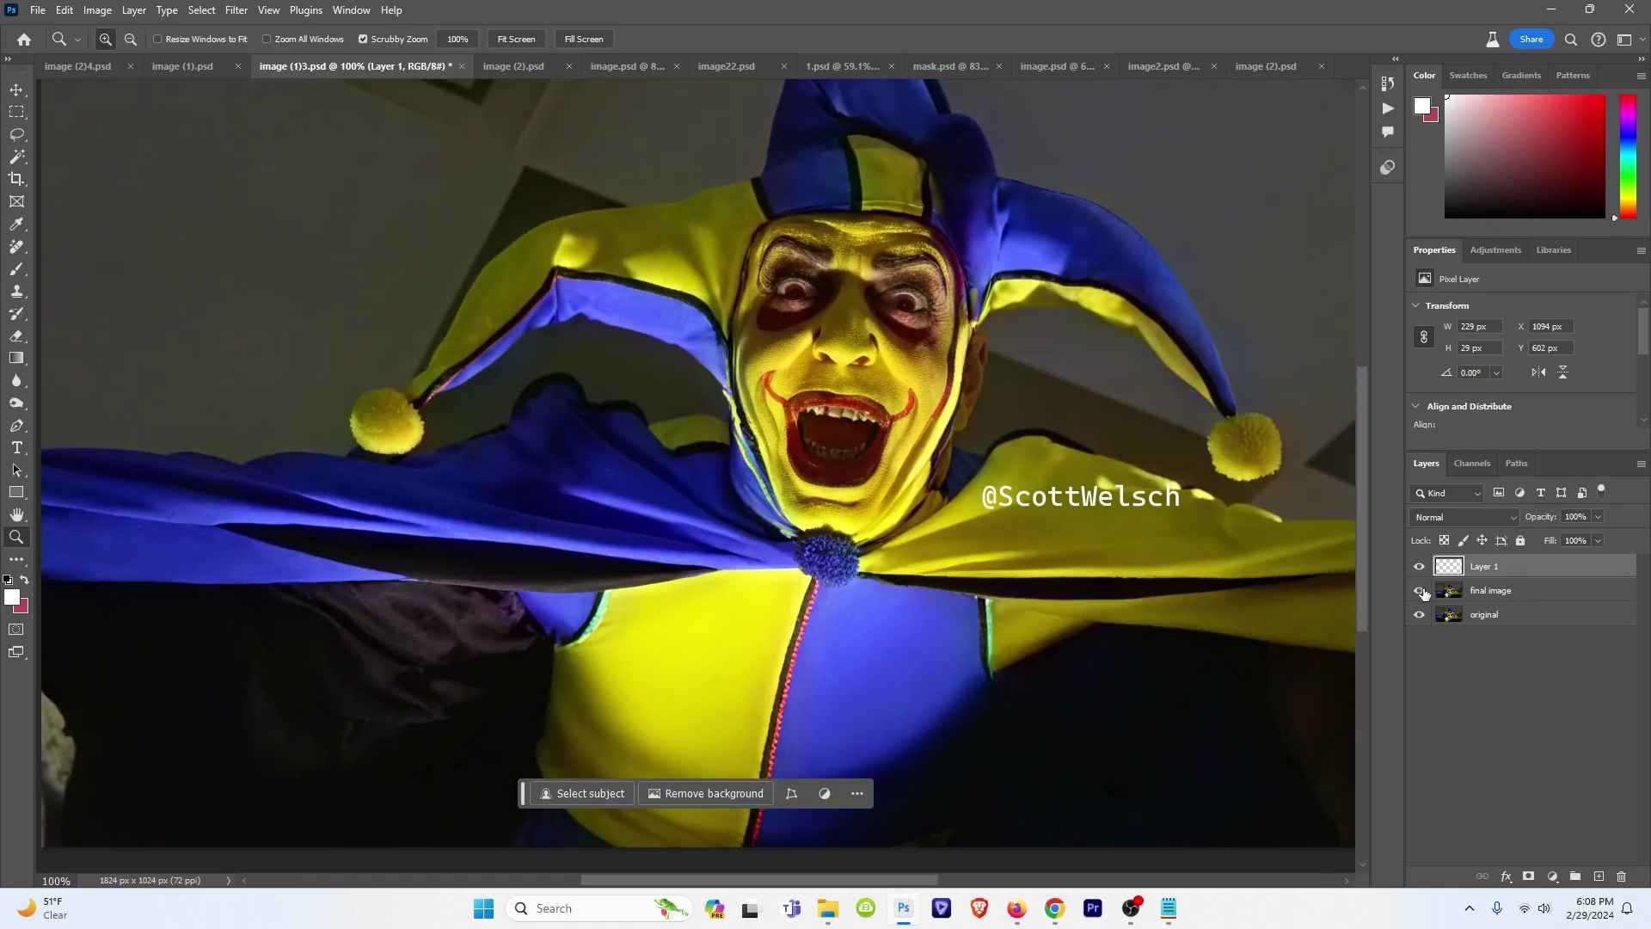
{"action": "left_click", "coordinate": [1421, 590]}
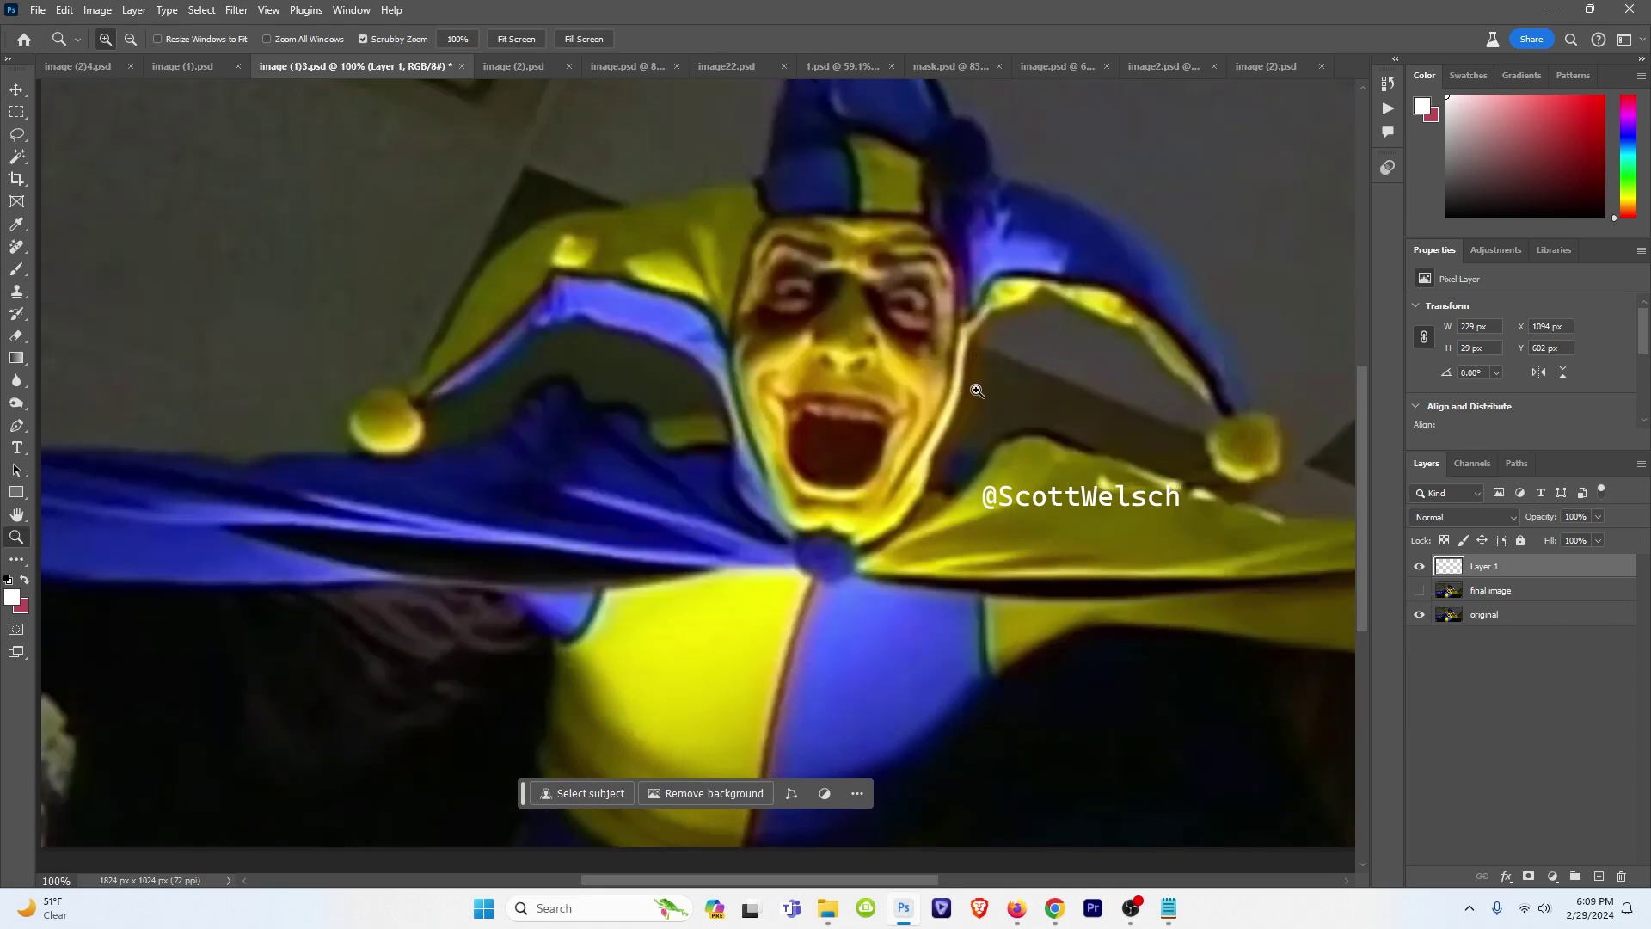
{"action": "left_click", "coordinate": [1418, 592]}
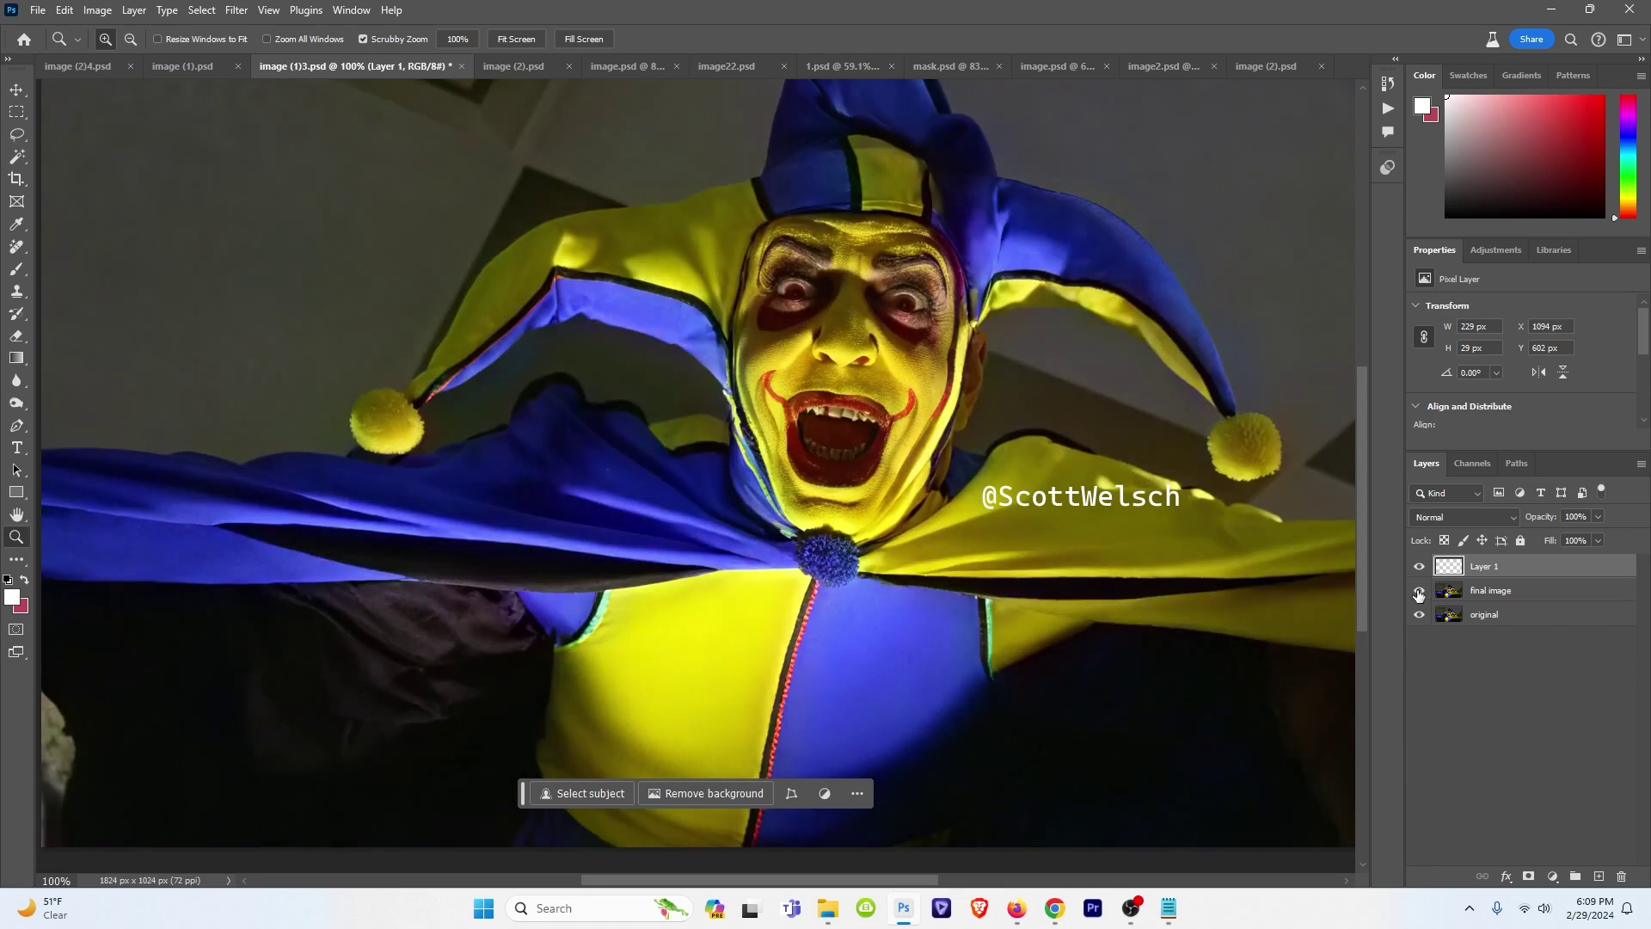
{"action": "left_click_drag", "start_coordinate": [571, 567], "coordinate": [719, 398]}
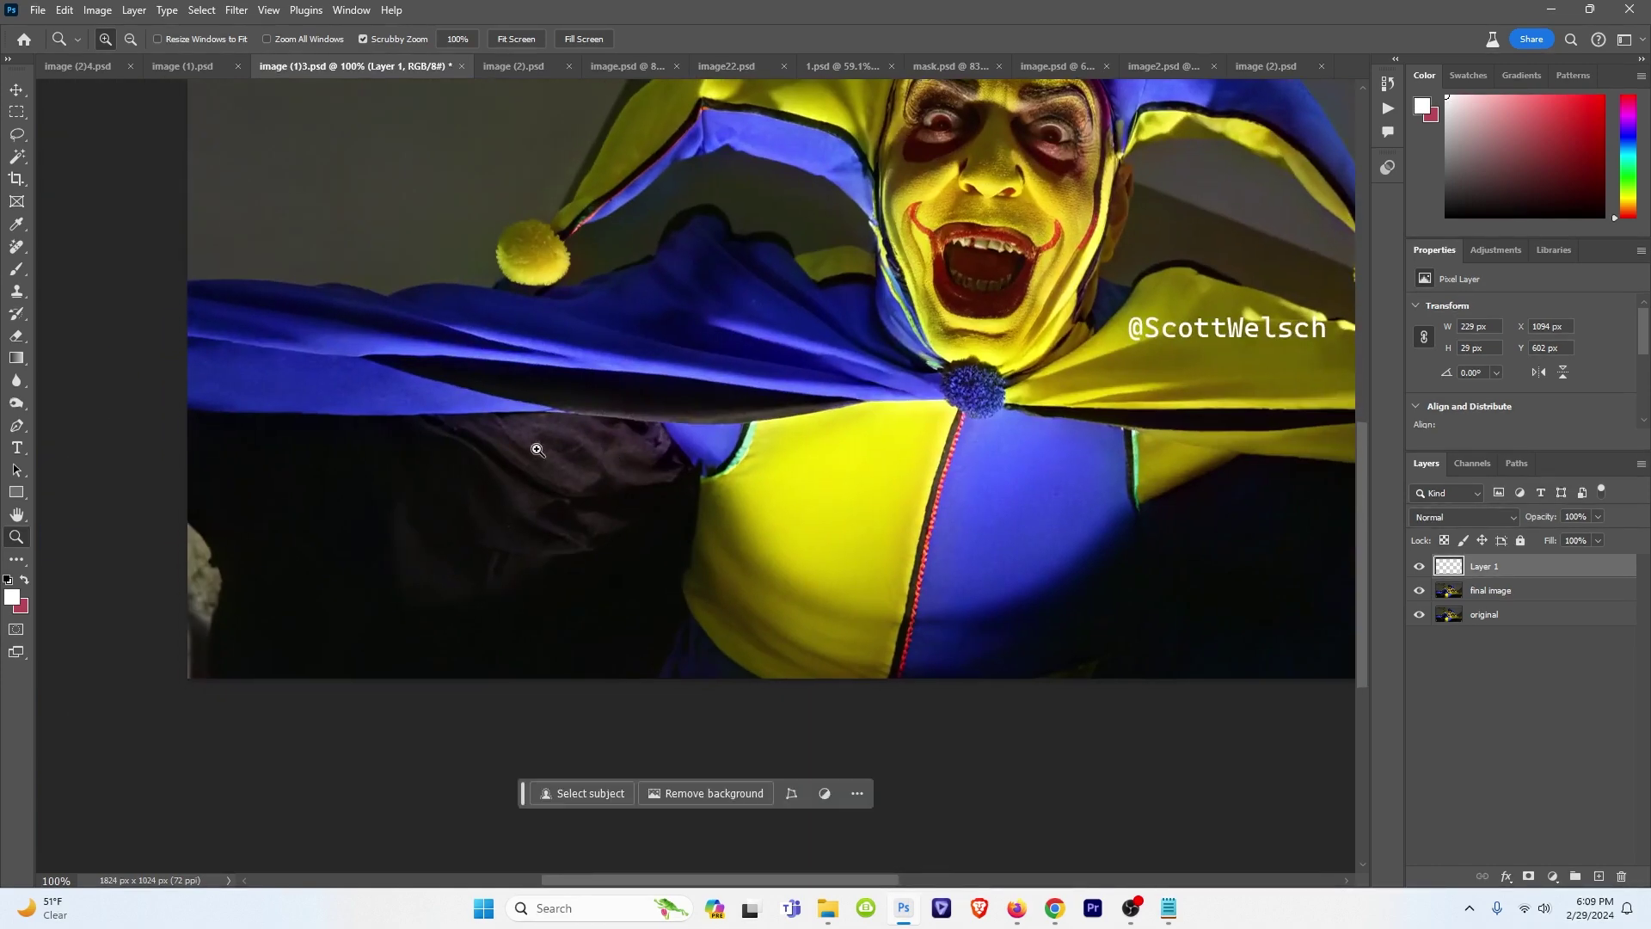
{"action": "left_click", "coordinate": [1420, 593]}
{"action": "left_click", "coordinate": [1420, 592]}
- Read the jester caption in the keywords notes, then zoom to 200%, 300% and back to 100%
{"action": "left_click", "coordinate": [1168, 908]}
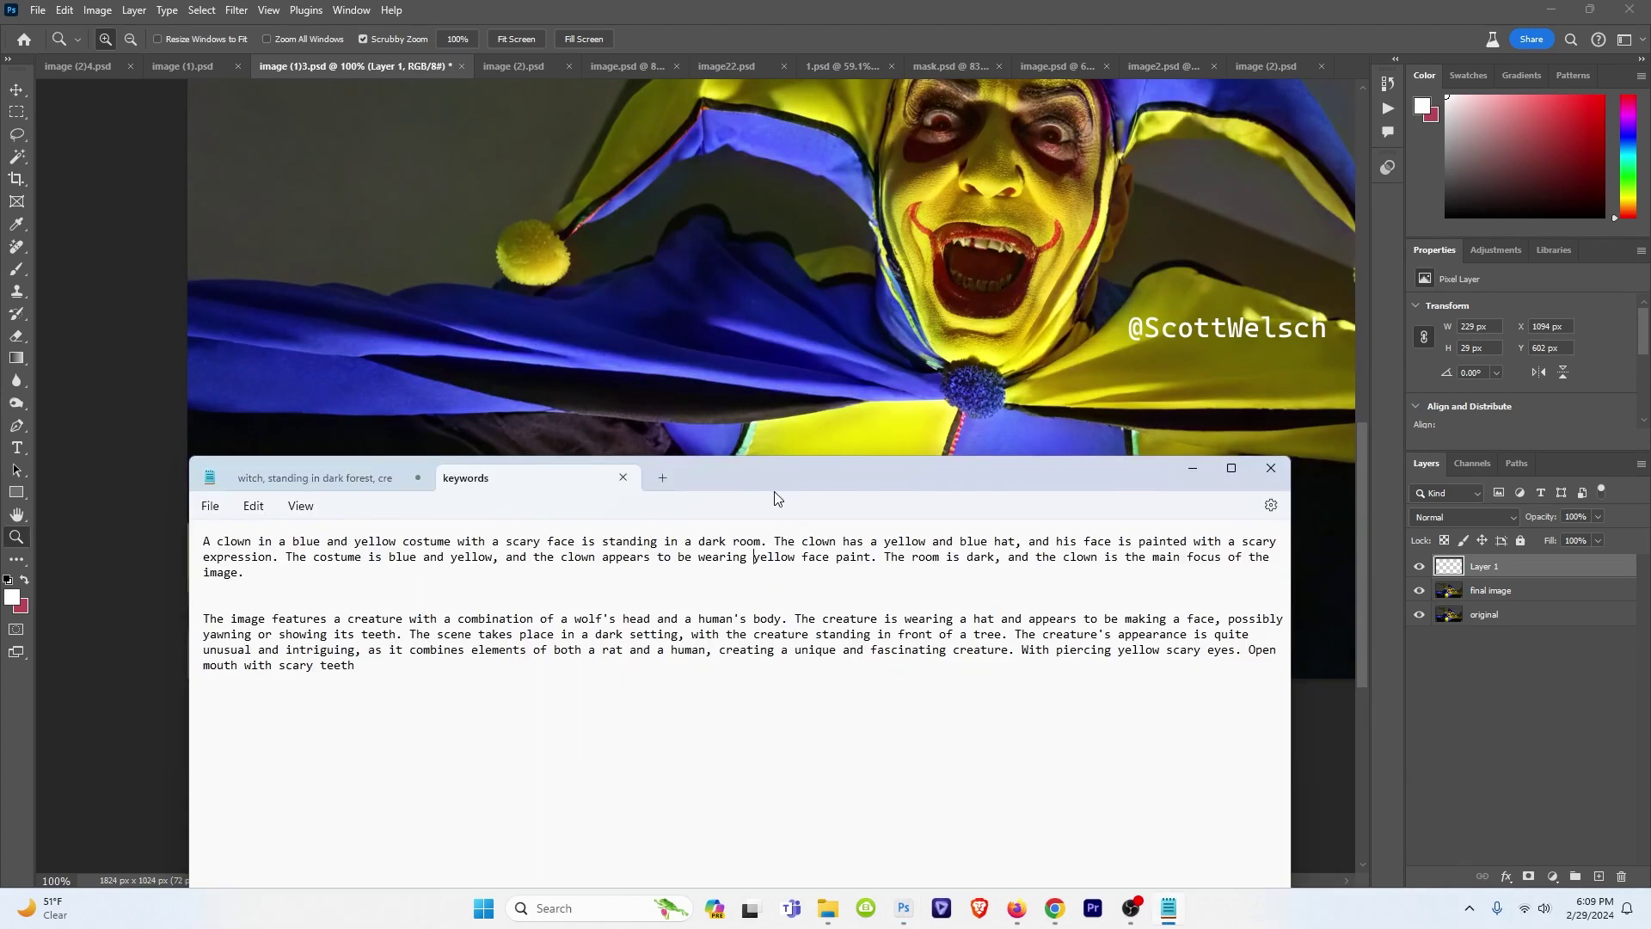
{"action": "left_click_drag", "start_coordinate": [774, 490], "coordinate": [833, 478]}
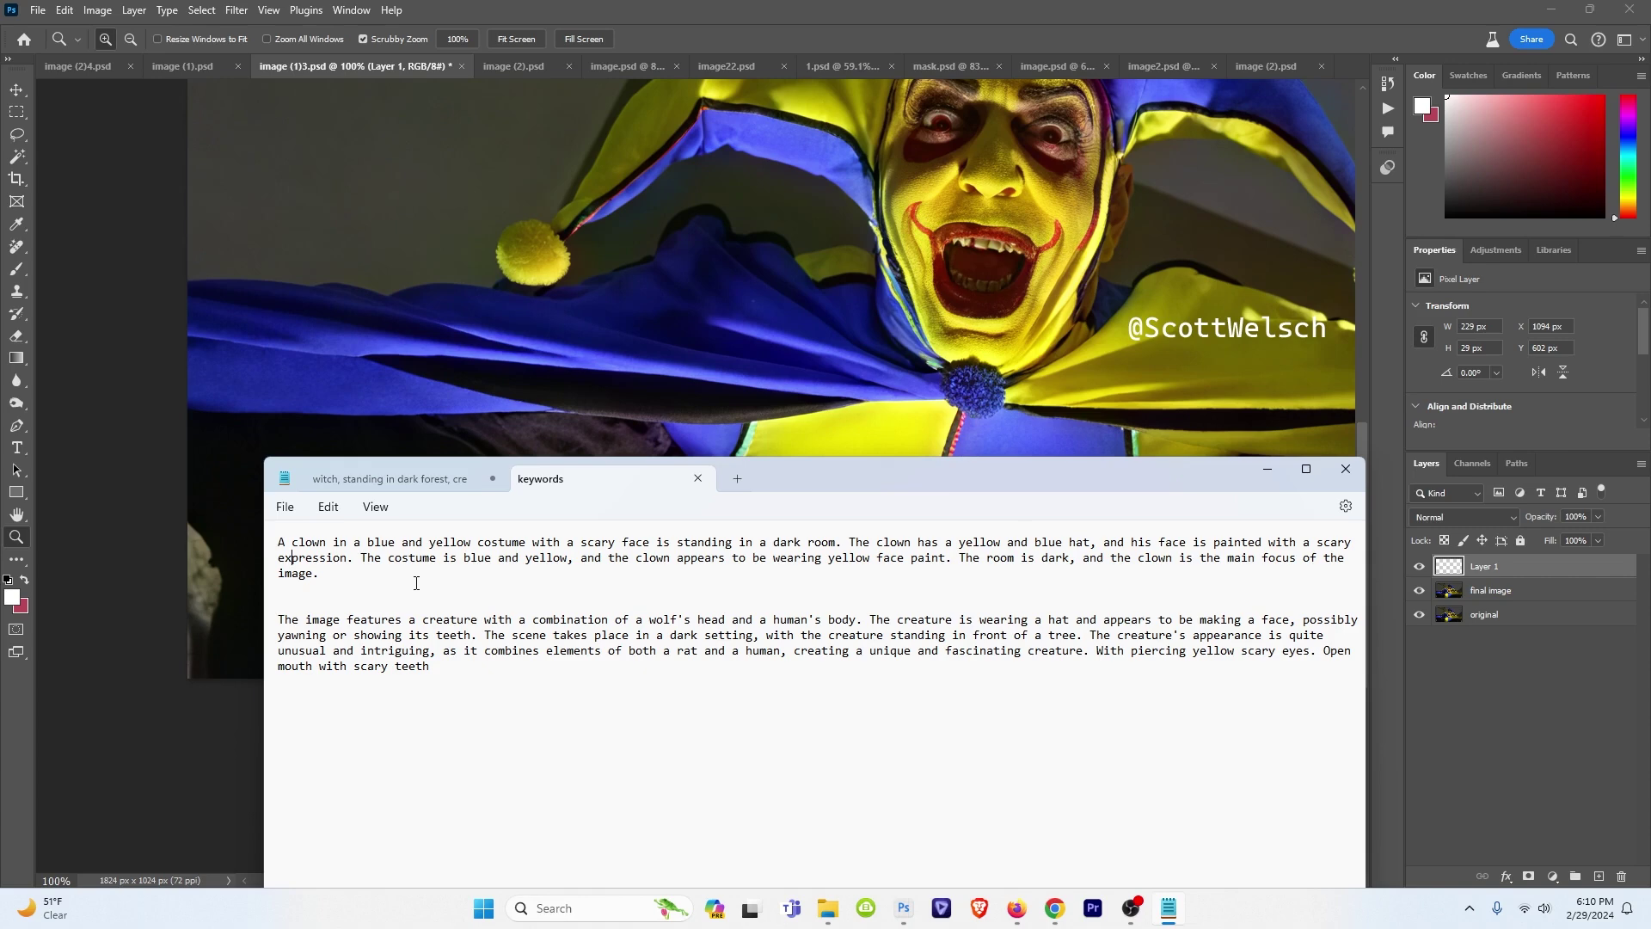
{"action": "left_click", "coordinate": [1298, 8]}
{"action": "key", "text": "ctrl+plus"}
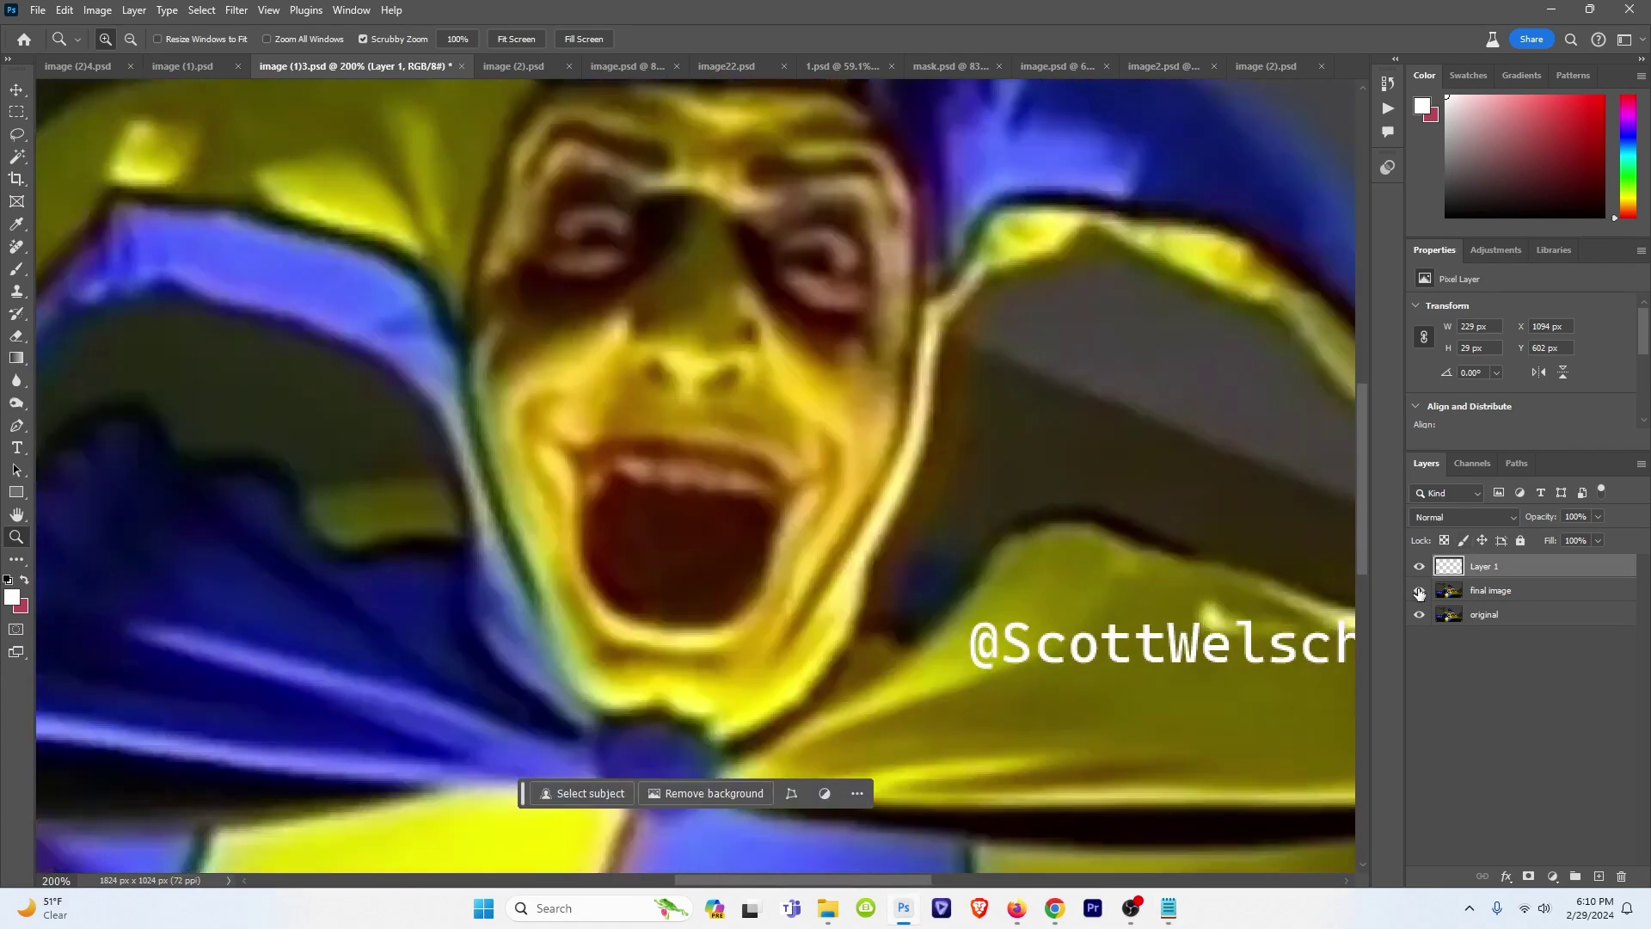
{"action": "right_click", "coordinate": [631, 224]}
{"action": "left_click", "coordinate": [837, 437]}
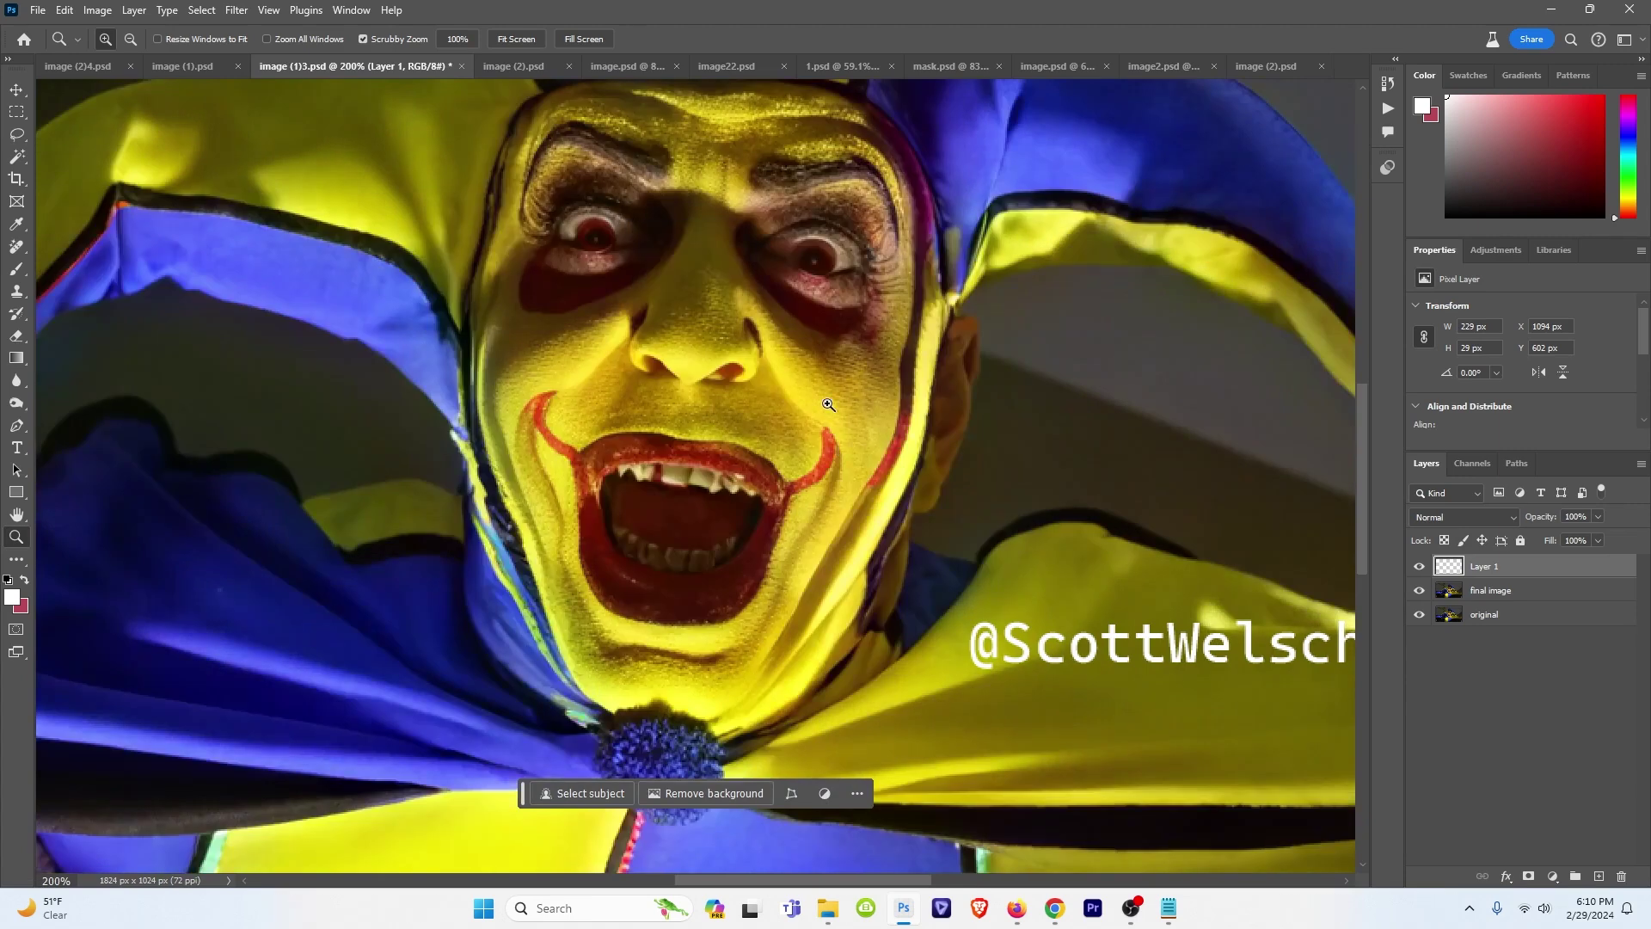
{"action": "left_click", "coordinate": [832, 404]}
{"action": "right_click", "coordinate": [820, 364]}
{"action": "left_click", "coordinate": [836, 376]}
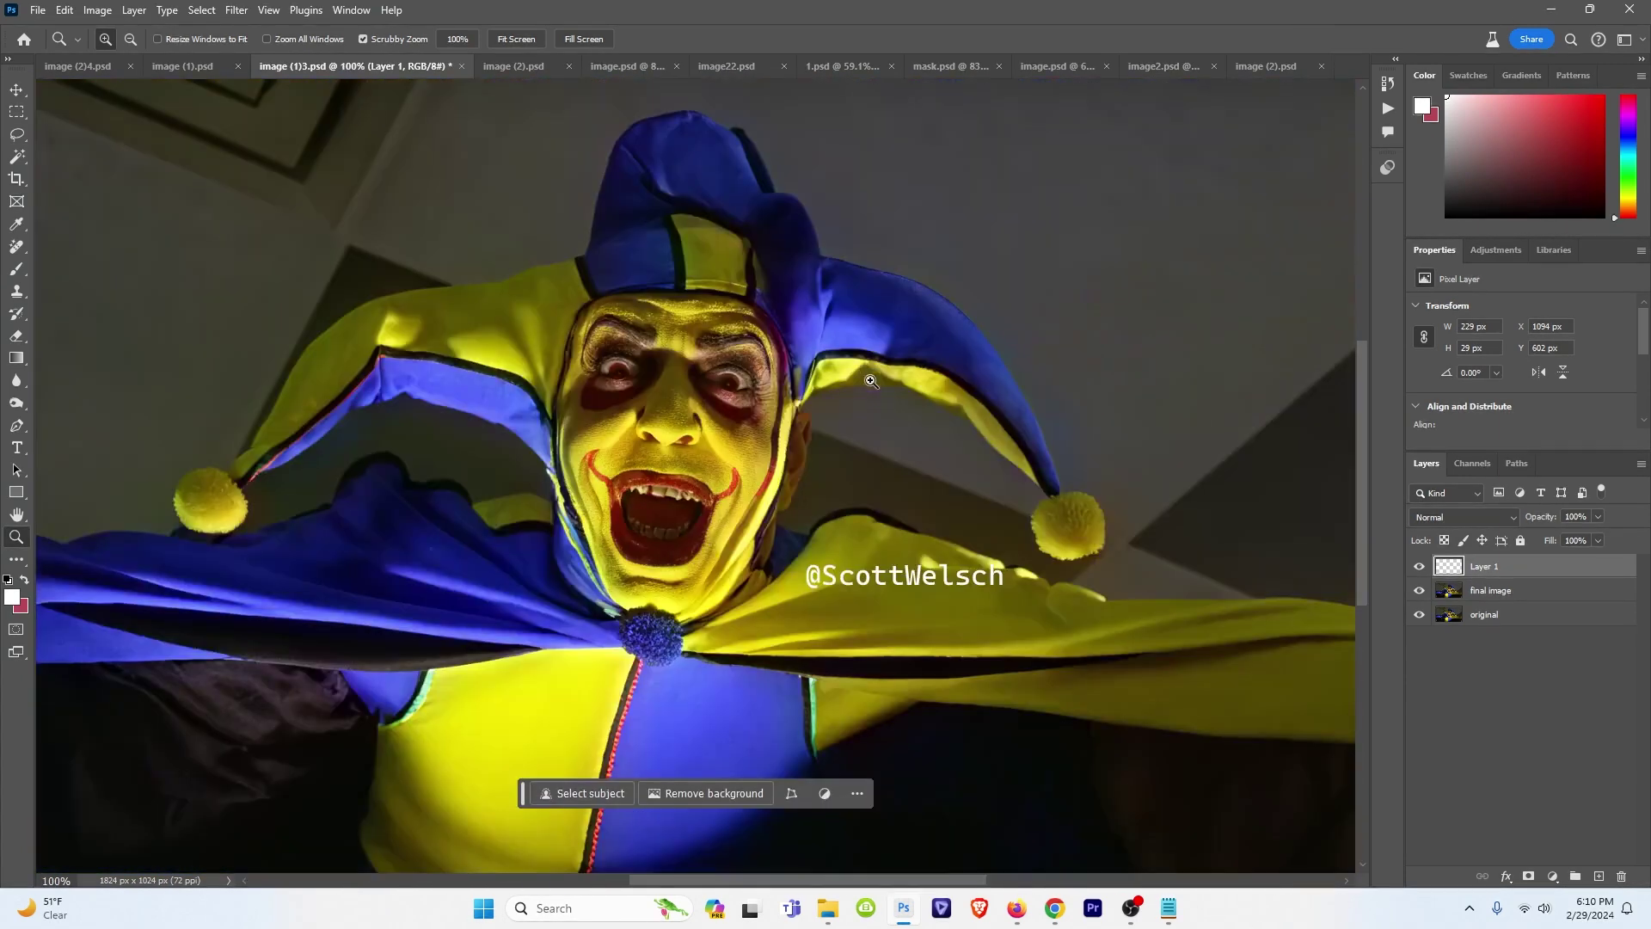
- Open image (2).psd at 100% and toggle the creature's final image against the original
{"action": "left_click", "coordinate": [498, 67]}
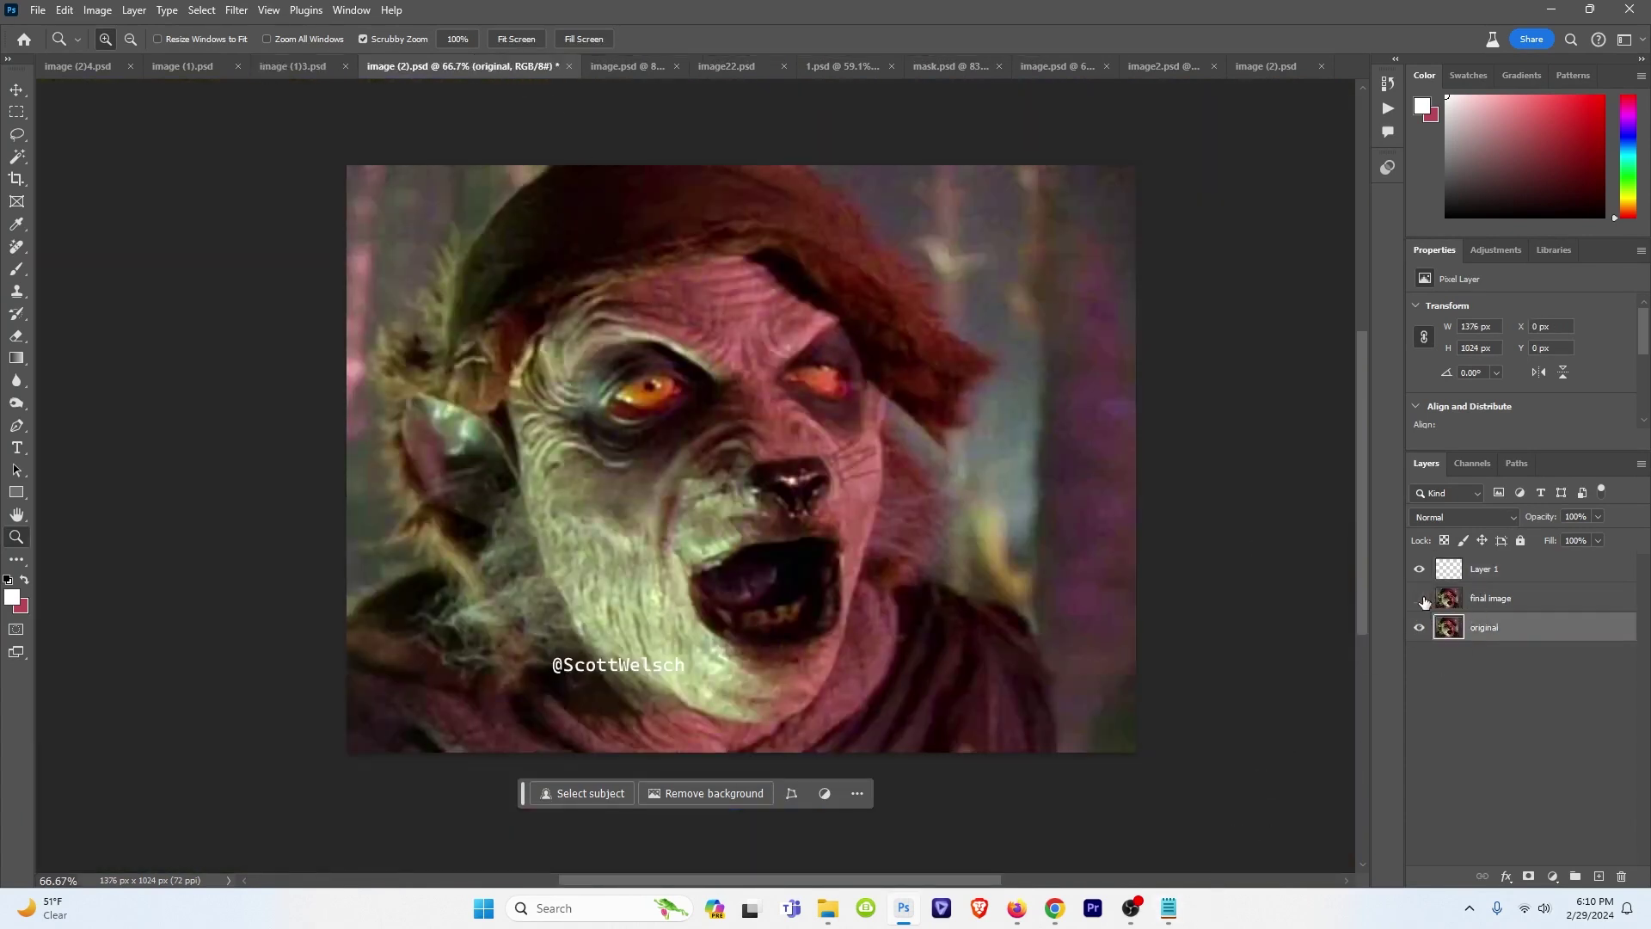
{"action": "right_click", "coordinate": [736, 439]}
{"action": "left_click", "coordinate": [762, 460]}
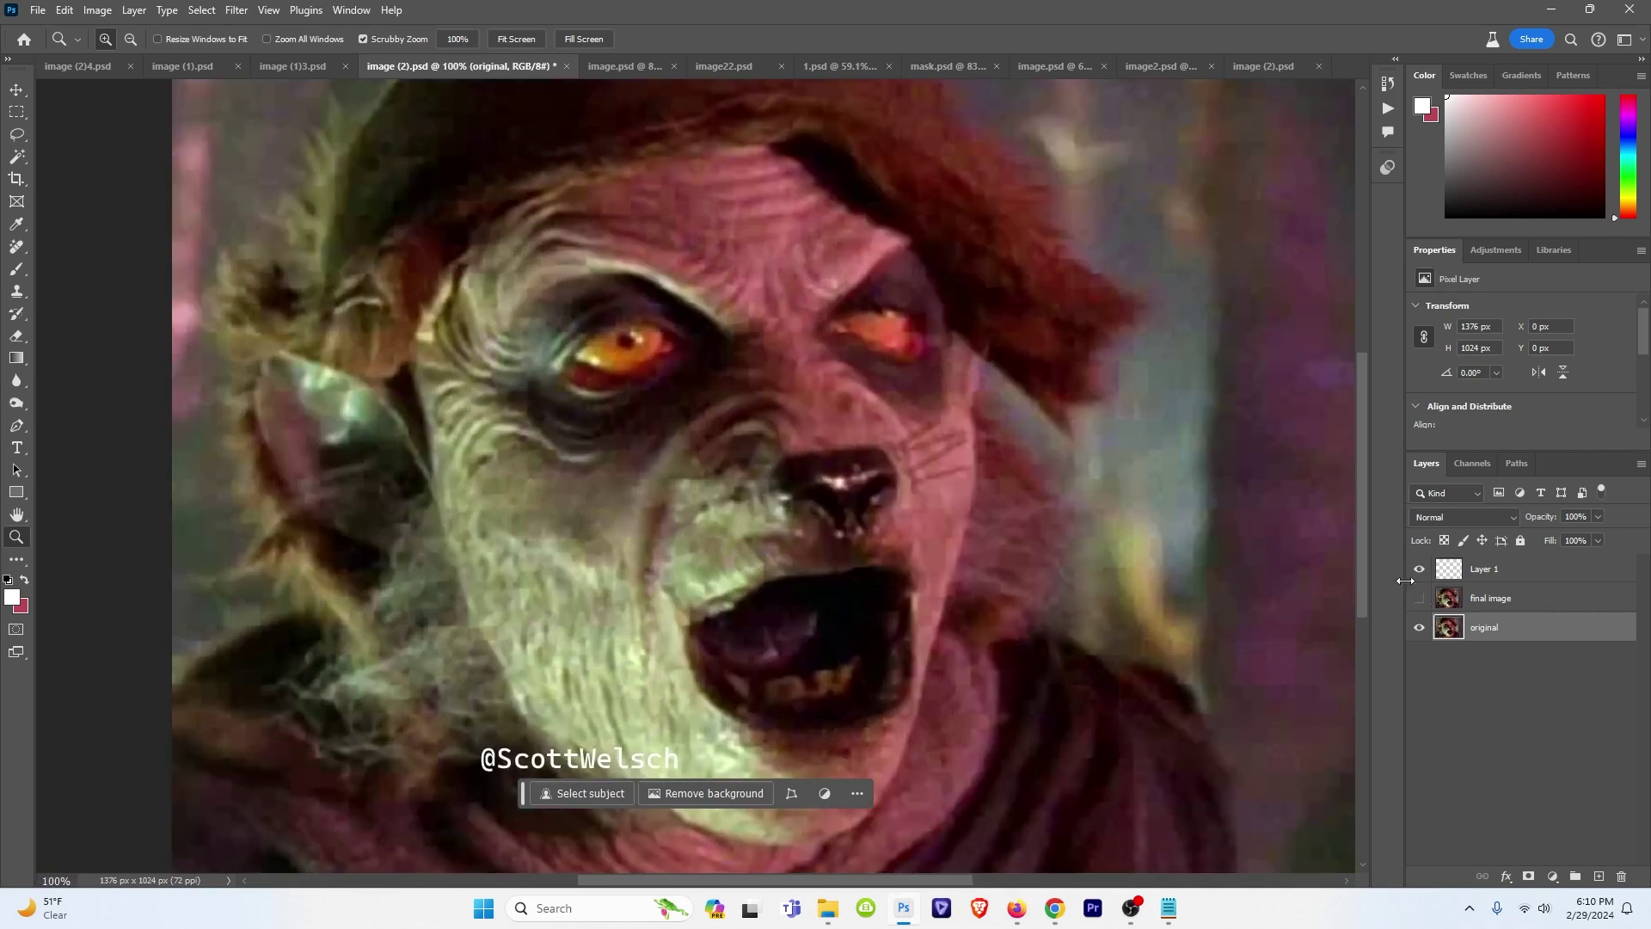
{"action": "left_click", "coordinate": [1422, 601]}
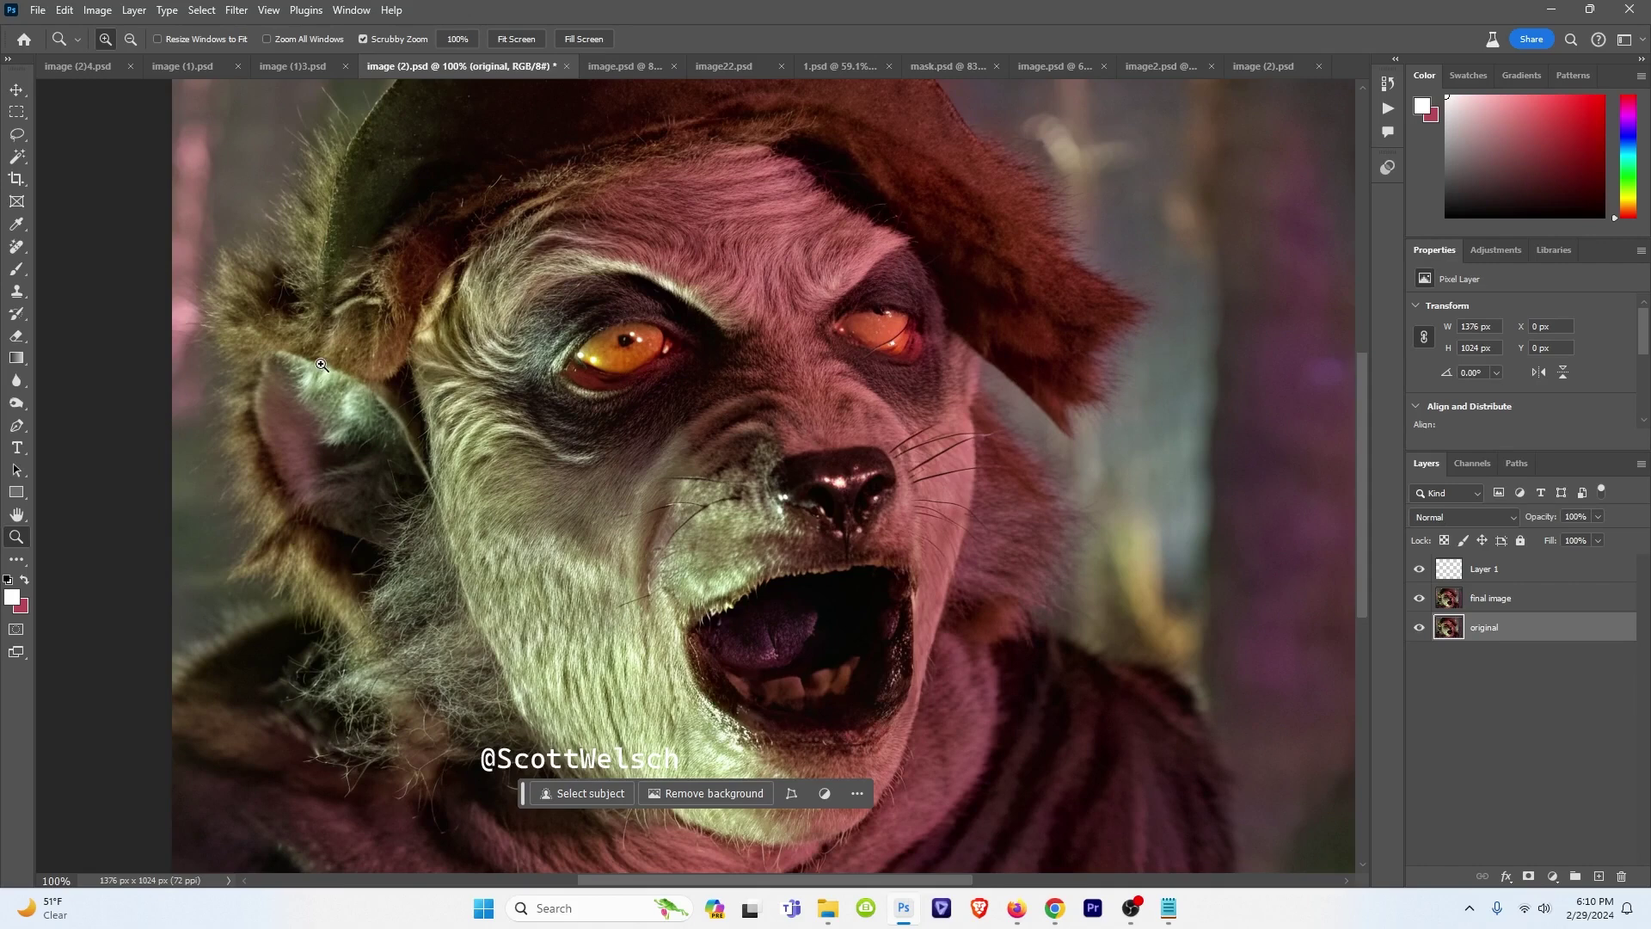
{"action": "left_click", "coordinate": [1419, 600]}
{"action": "left_click", "coordinate": [1419, 600]}
{"action": "left_click", "coordinate": [1418, 599]}
{"action": "left_click", "coordinate": [1418, 600]}
{"action": "left_click", "coordinate": [1419, 599]}
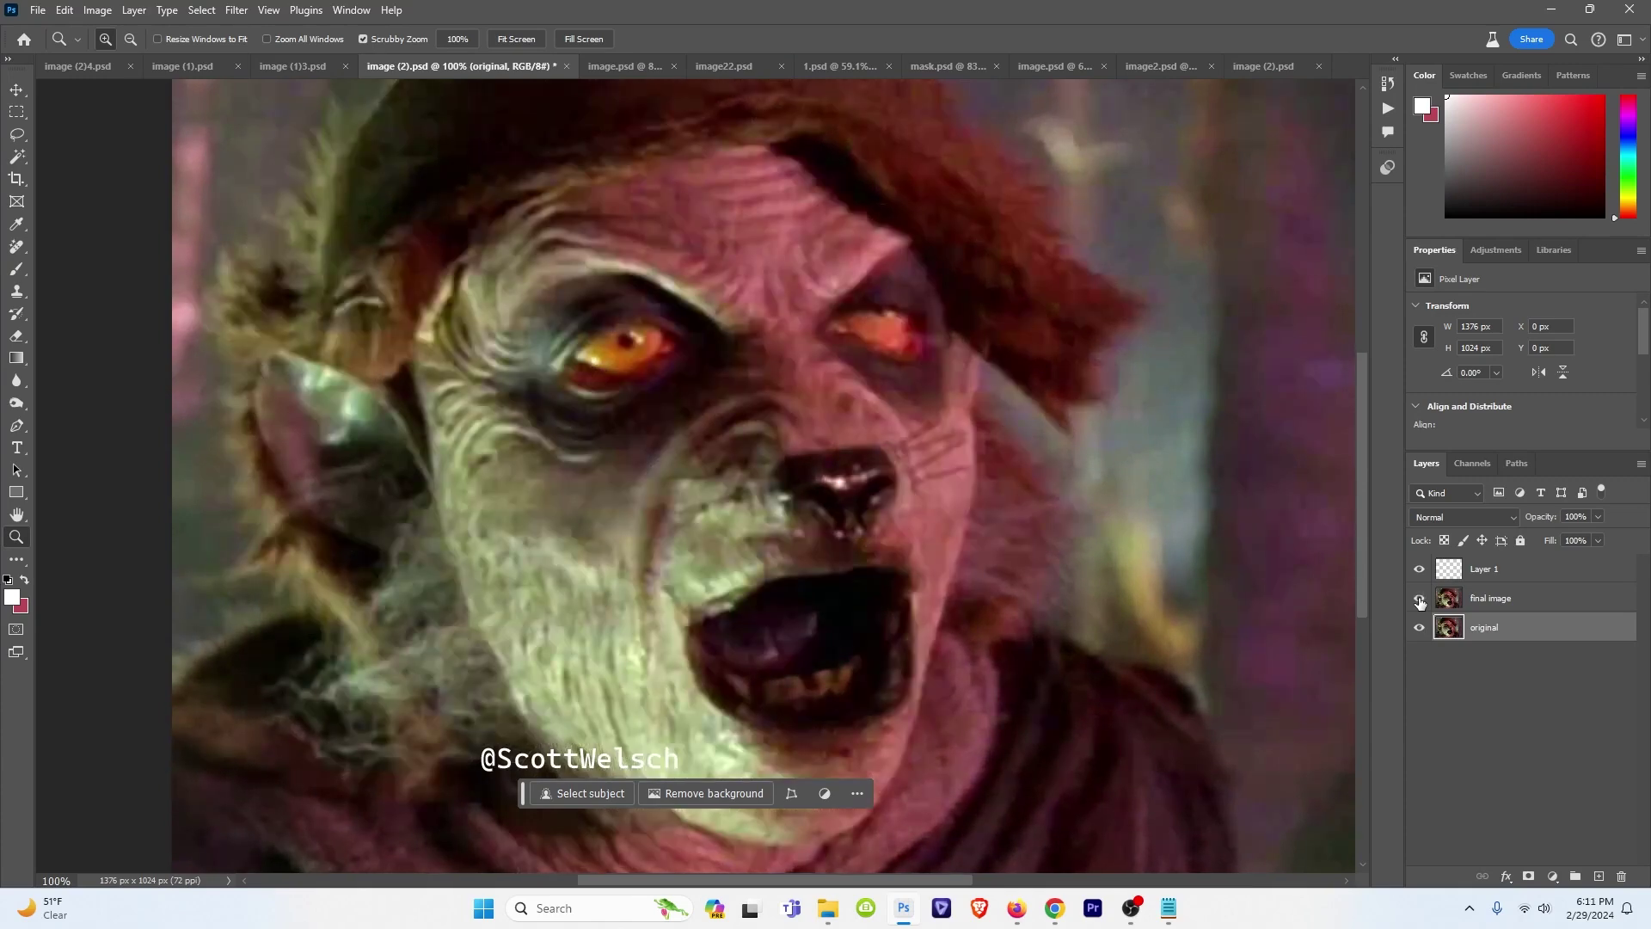
- Show the creature caption in the keywords notes and highlight the phrase 'a rat and a human'
{"action": "left_click", "coordinate": [1168, 907]}
{"action": "left_click_drag", "start_coordinate": [900, 496], "coordinate": [884, 546]}
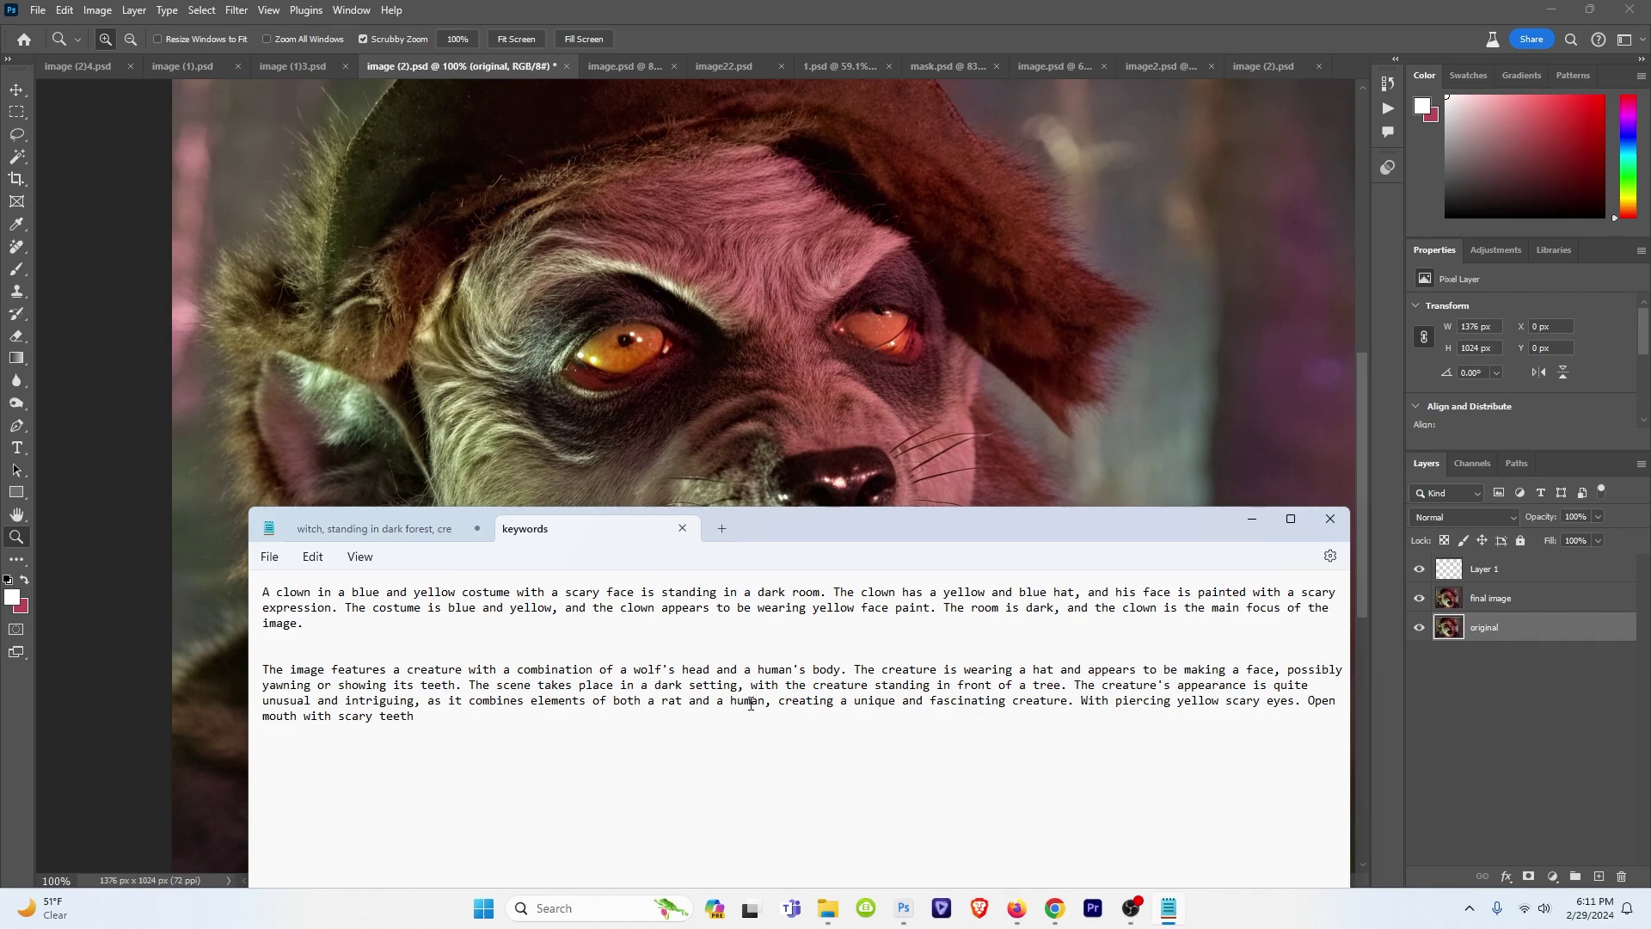
{"action": "left_click_drag", "start_coordinate": [757, 704], "coordinate": [1216, 714]}
{"action": "left_click", "coordinate": [471, 712]}
{"action": "left_click_drag", "start_coordinate": [802, 518], "coordinate": [793, 415]}
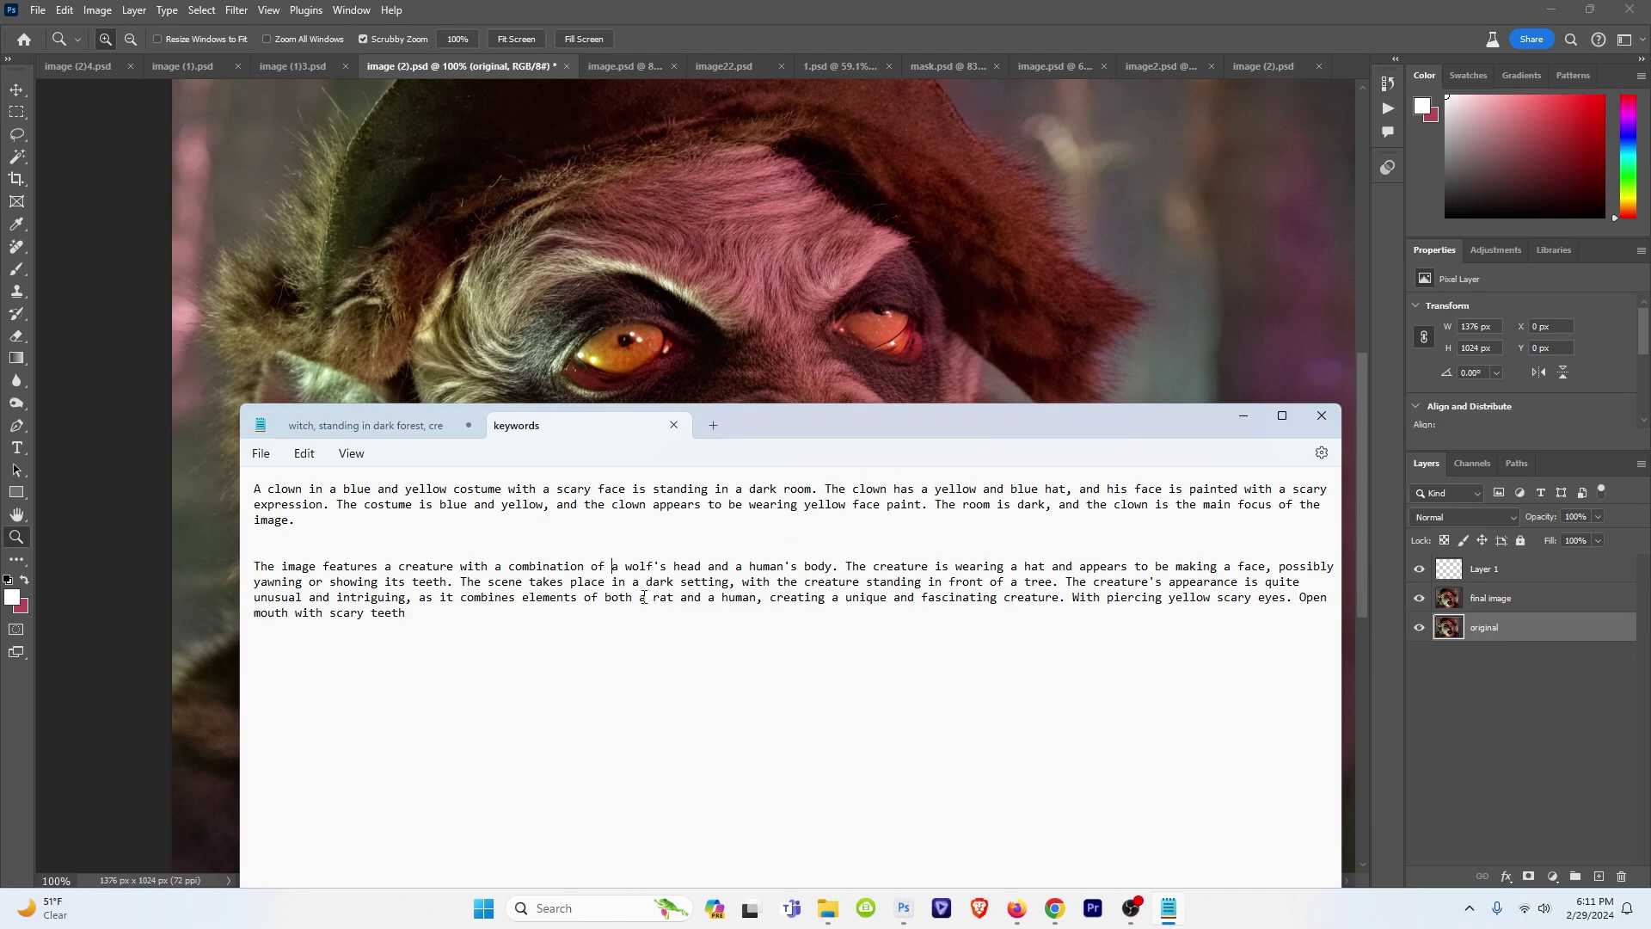
{"action": "left_click_drag", "start_coordinate": [643, 597], "coordinate": [758, 604]}
- Flip the creature's final image layer on and off several times, ending with it shown
{"action": "left_click", "coordinate": [744, 598]}
{"action": "left_click", "coordinate": [864, 7]}
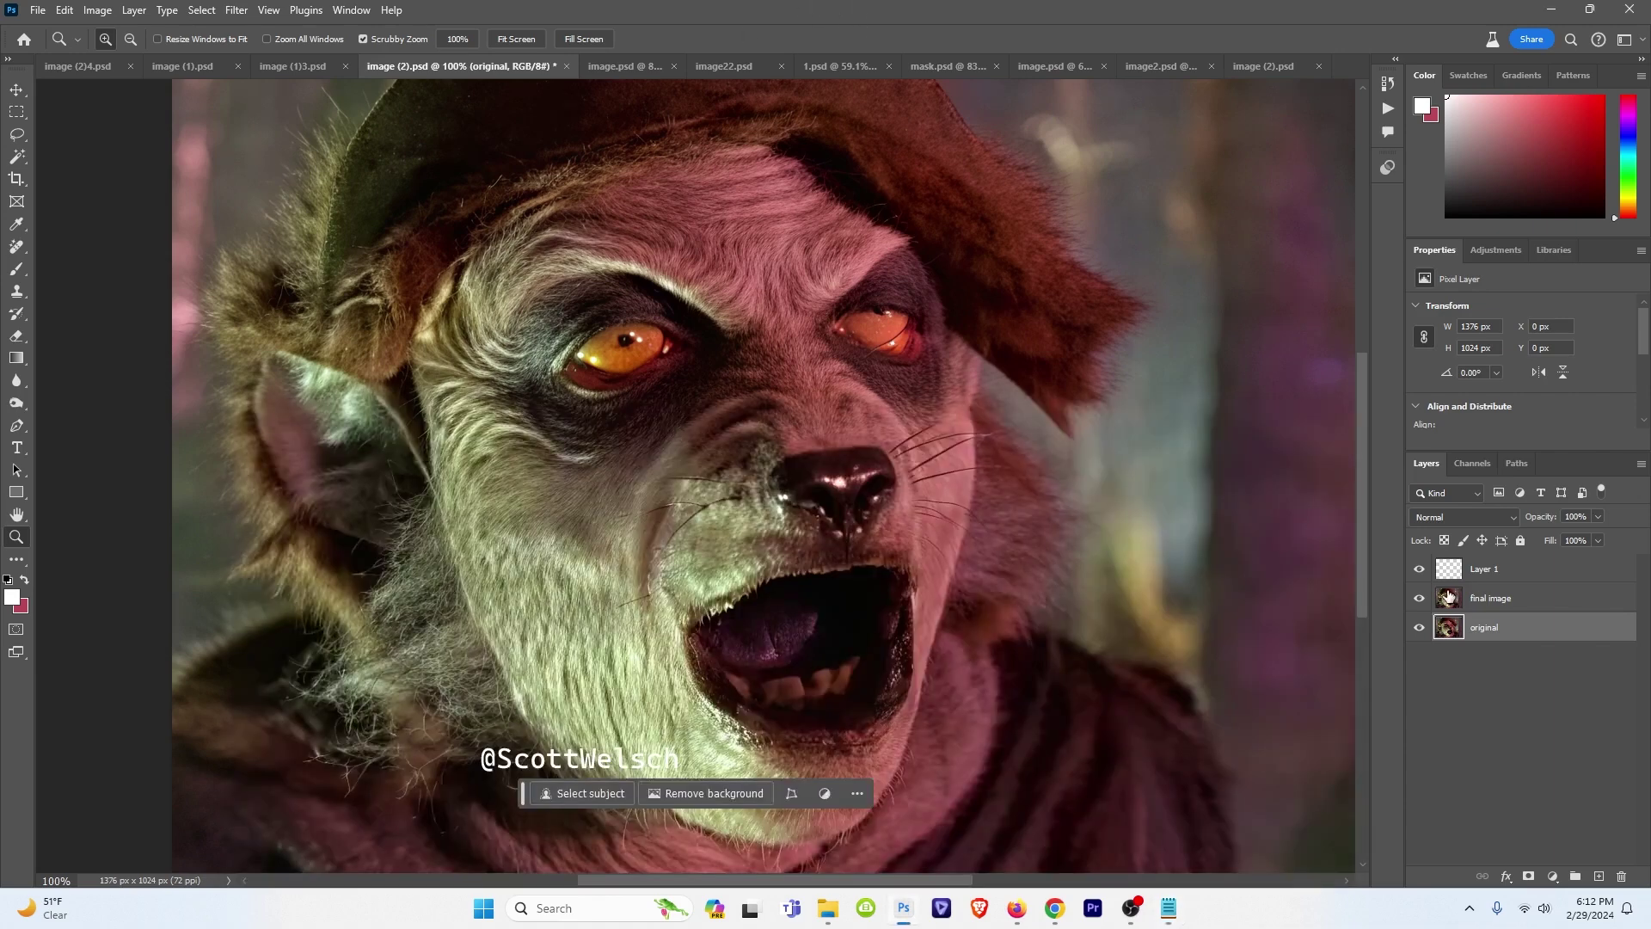
{"action": "left_click", "coordinate": [1420, 598]}
{"action": "right_click", "coordinate": [1422, 596]}
{"action": "left_click", "coordinate": [1422, 599]}
{"action": "left_click", "coordinate": [1420, 598]}
{"action": "left_click", "coordinate": [1419, 598]}
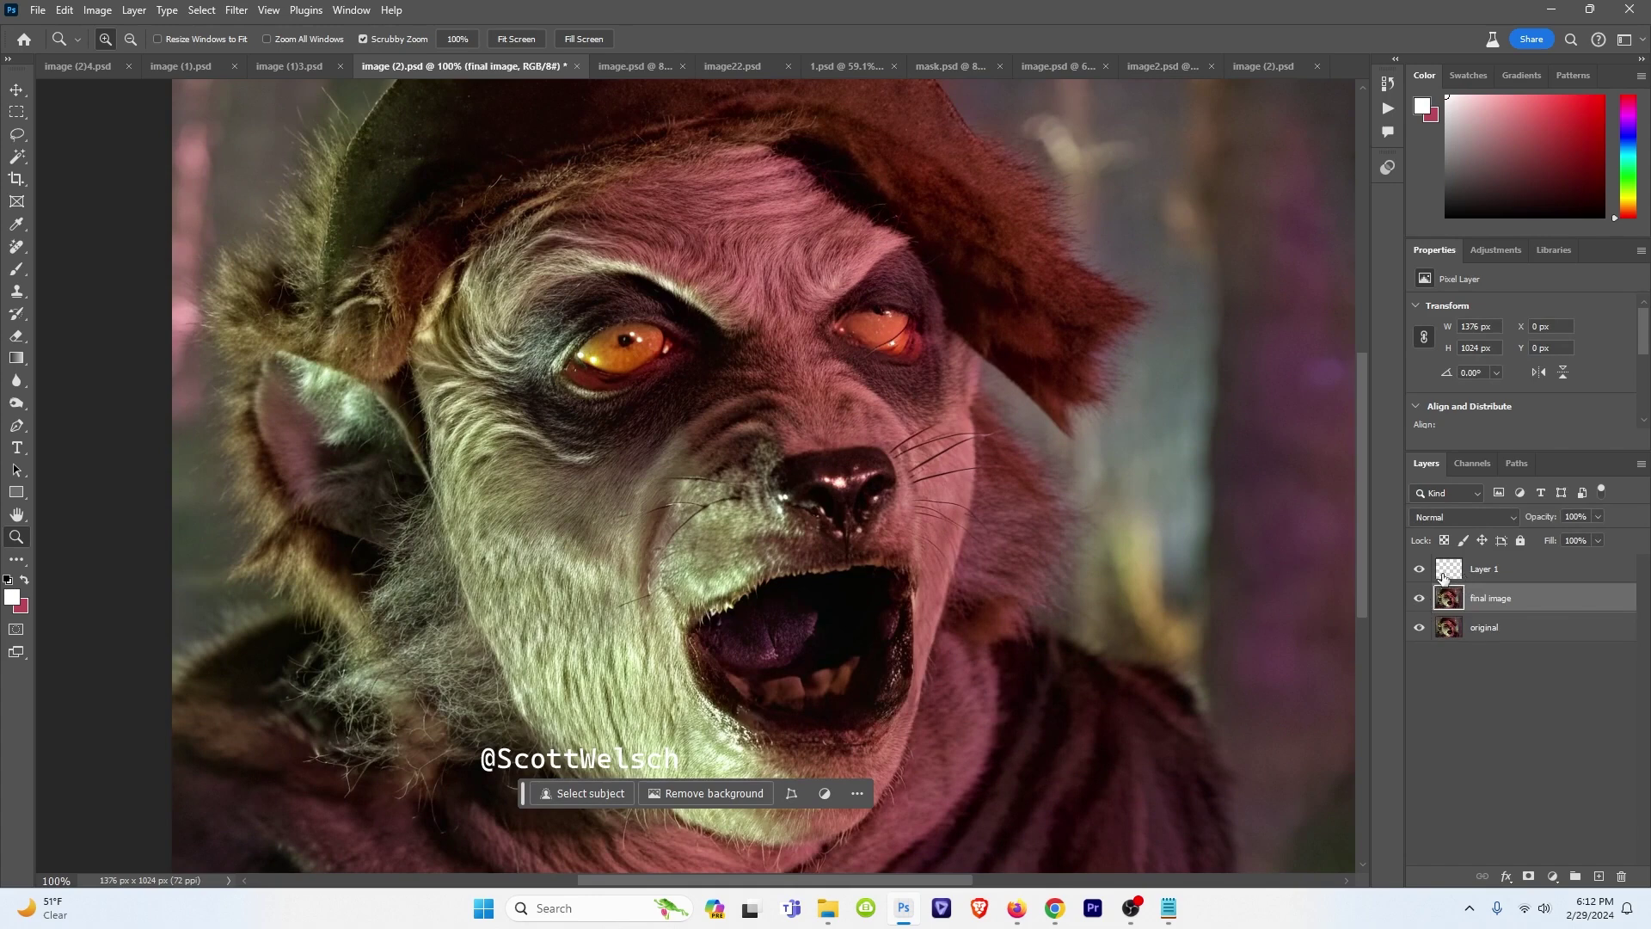
{"action": "left_click", "coordinate": [1420, 599]}
{"action": "left_click", "coordinate": [1422, 598]}
- Open image.psd at 100% on the singer's face and toggle the final image against the original
{"action": "left_click", "coordinate": [640, 66]}
{"action": "right_click", "coordinate": [595, 151]}
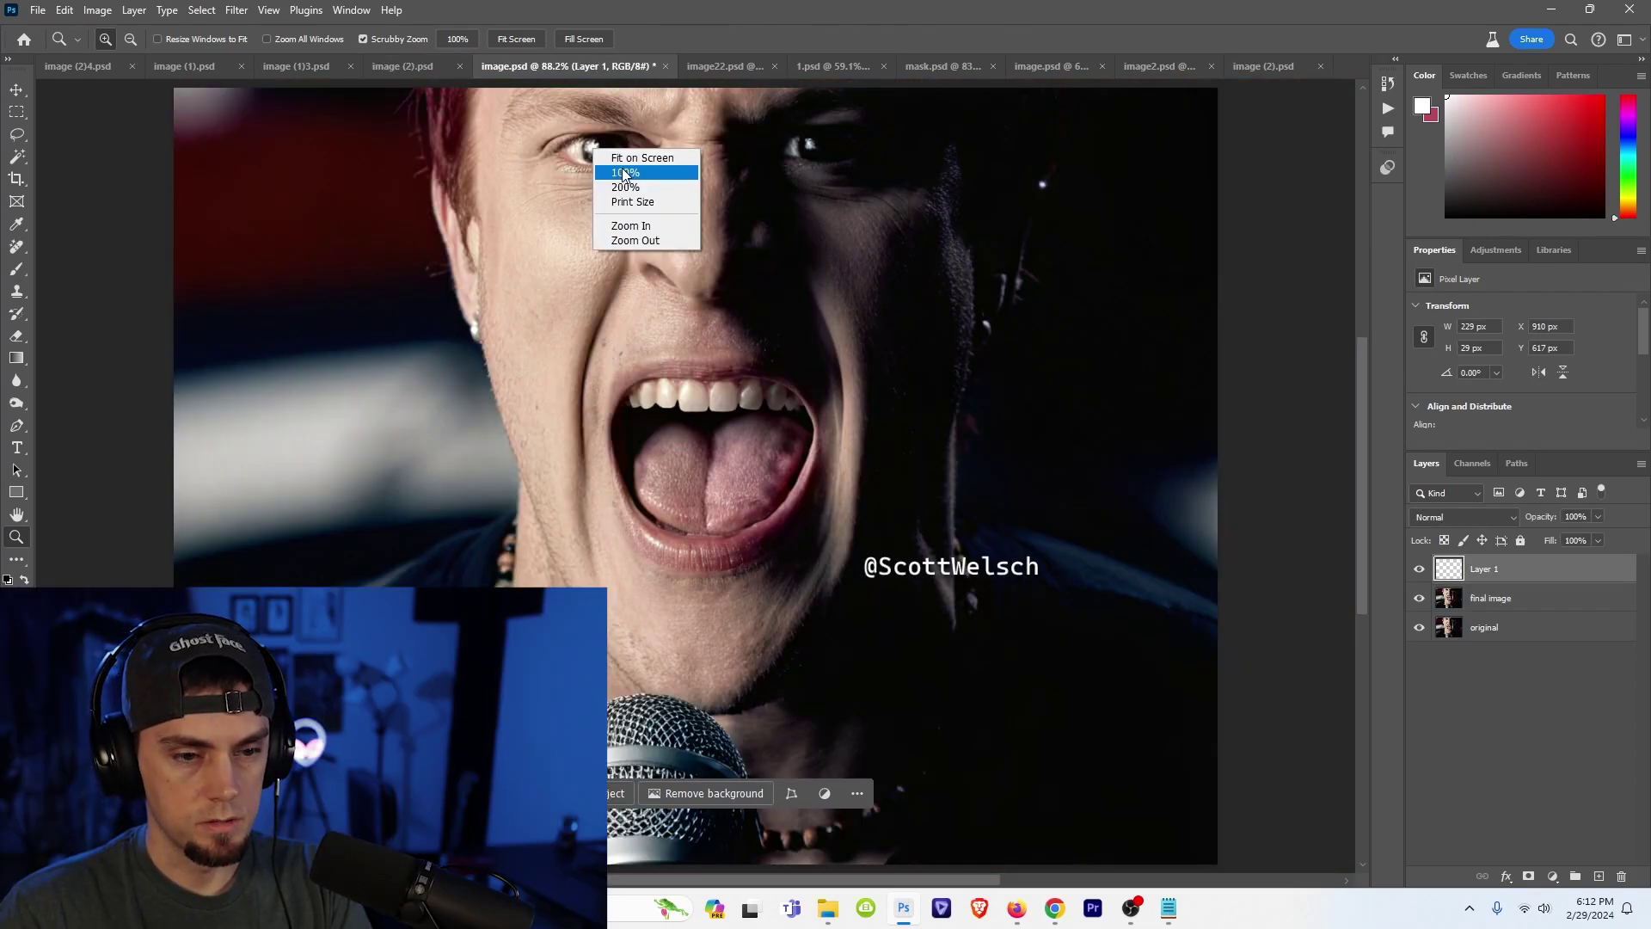
{"action": "left_click", "coordinate": [624, 172]}
{"action": "left_click_drag", "start_coordinate": [685, 229], "coordinate": [845, 315]}
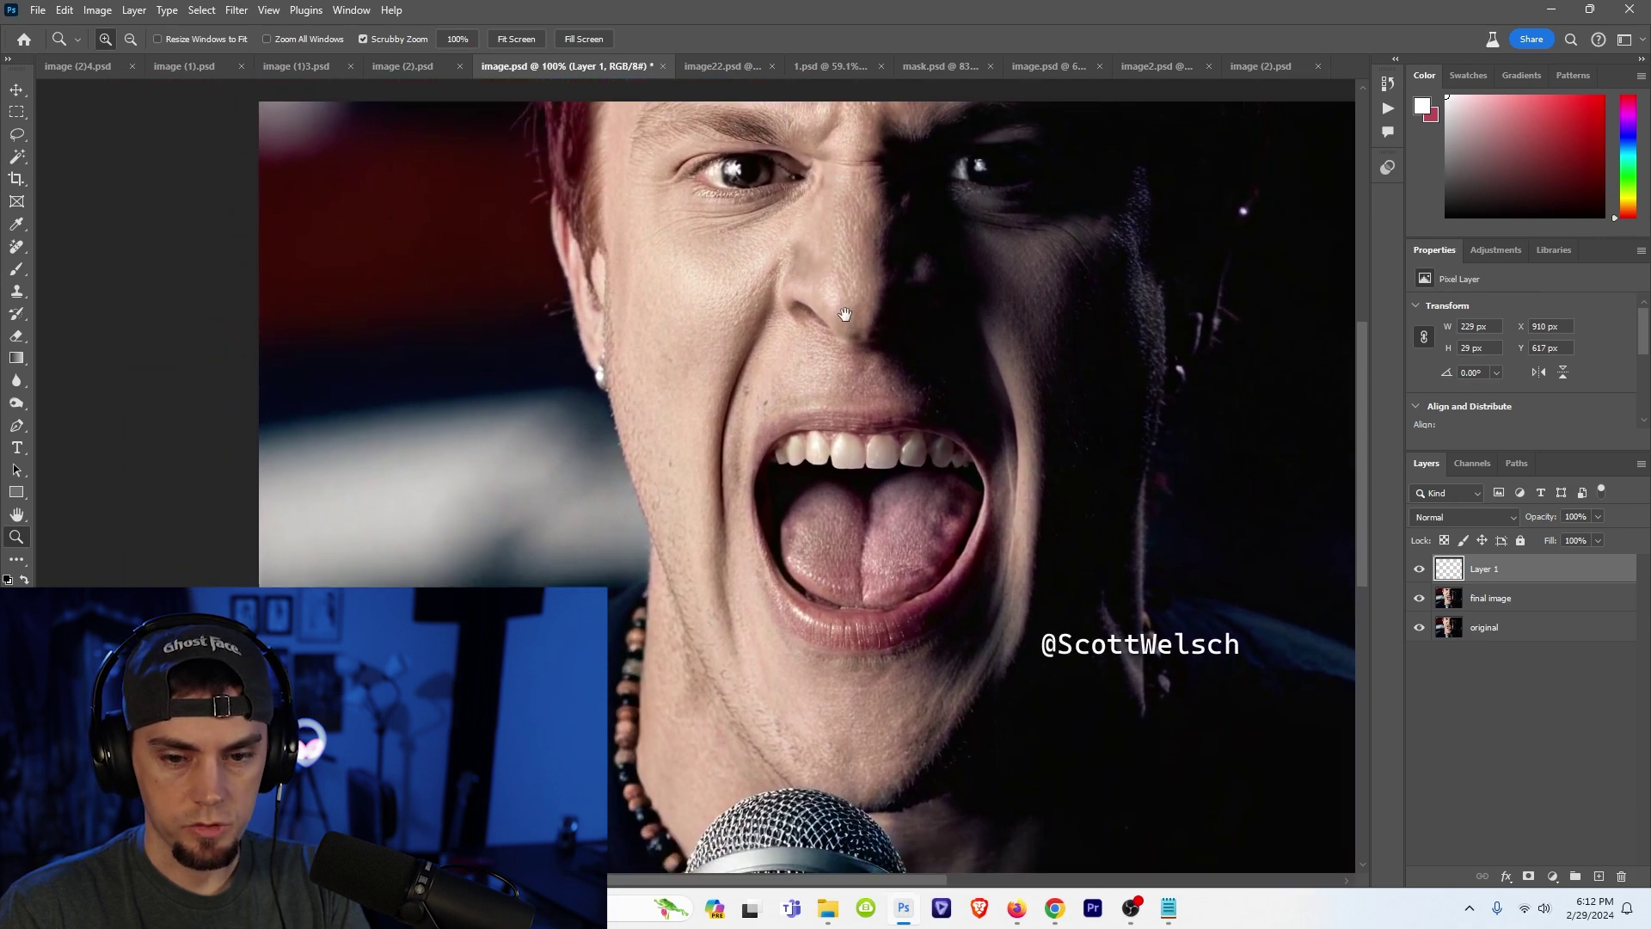
{"action": "left_click", "coordinate": [1421, 600]}
{"action": "left_click", "coordinate": [1420, 599]}
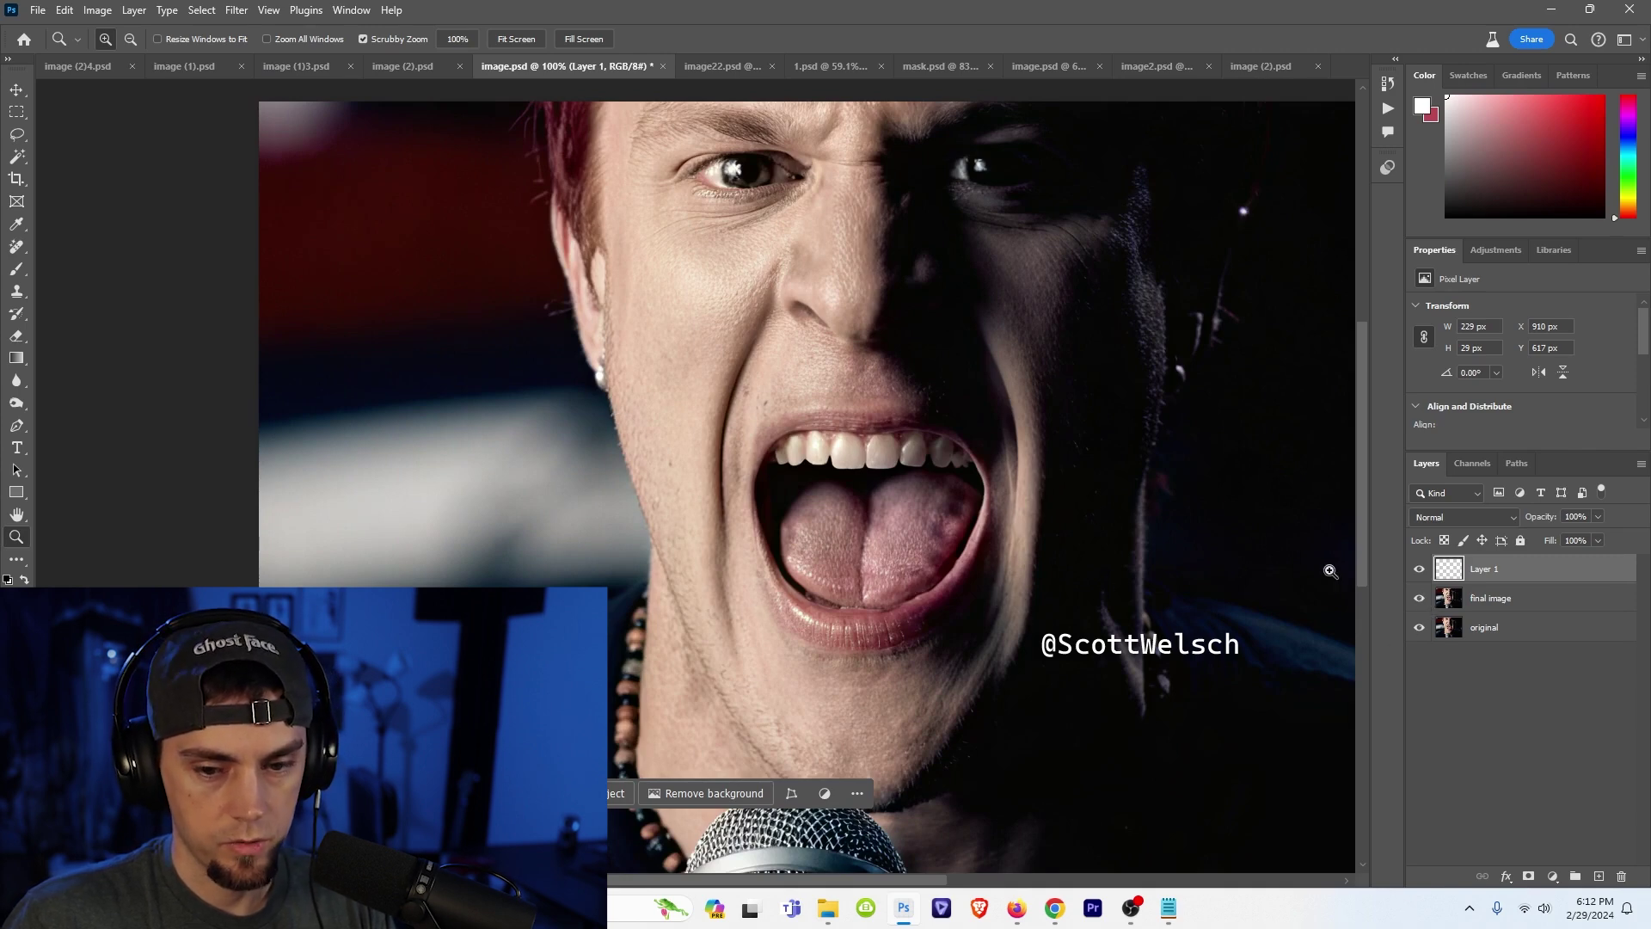
{"action": "left_click", "coordinate": [1419, 603]}
{"action": "left_click", "coordinate": [1419, 603]}
- Compare the lower face and microphone in the final image, then fit the photo on screen
{"action": "left_click_drag", "start_coordinate": [795, 601], "coordinate": [808, 537]}
{"action": "left_click", "coordinate": [1417, 605]}
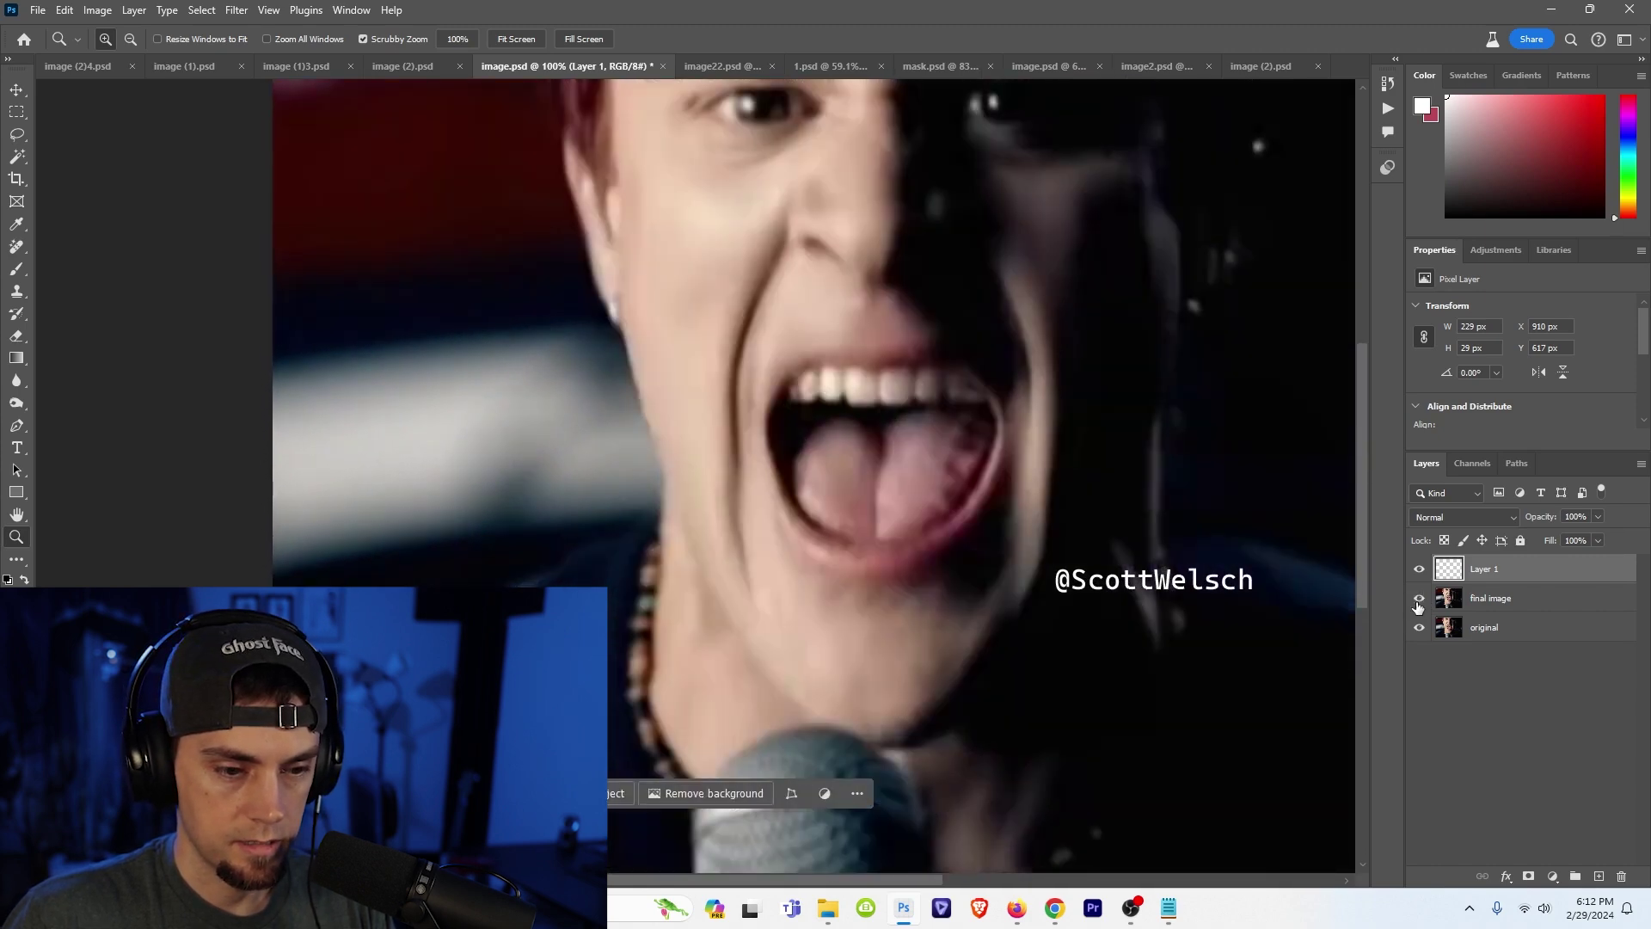
{"action": "left_click", "coordinate": [1418, 605]}
{"action": "left_click_drag", "start_coordinate": [952, 240], "coordinate": [904, 313]}
{"action": "right_click", "coordinate": [905, 313]}
{"action": "left_click", "coordinate": [929, 321]}
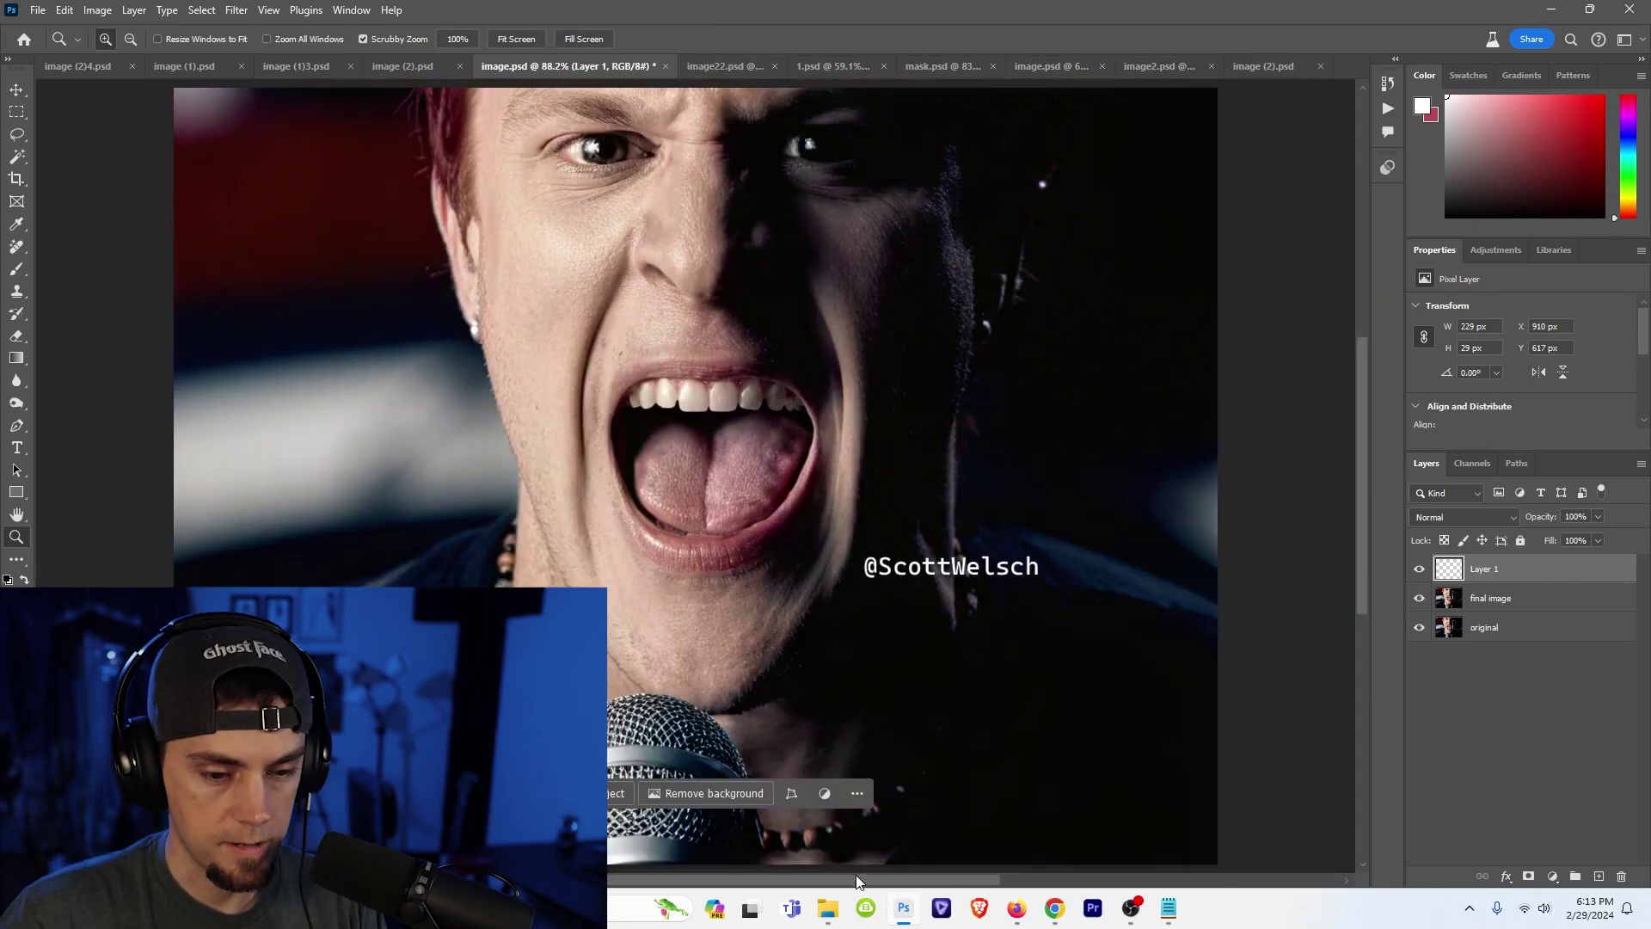
- Open the keywords caption from the bowling for soup folder in Notepad, then return to Photoshop
{"action": "left_click", "coordinate": [827, 907]}
{"action": "double_click", "coordinate": [1036, 354]}
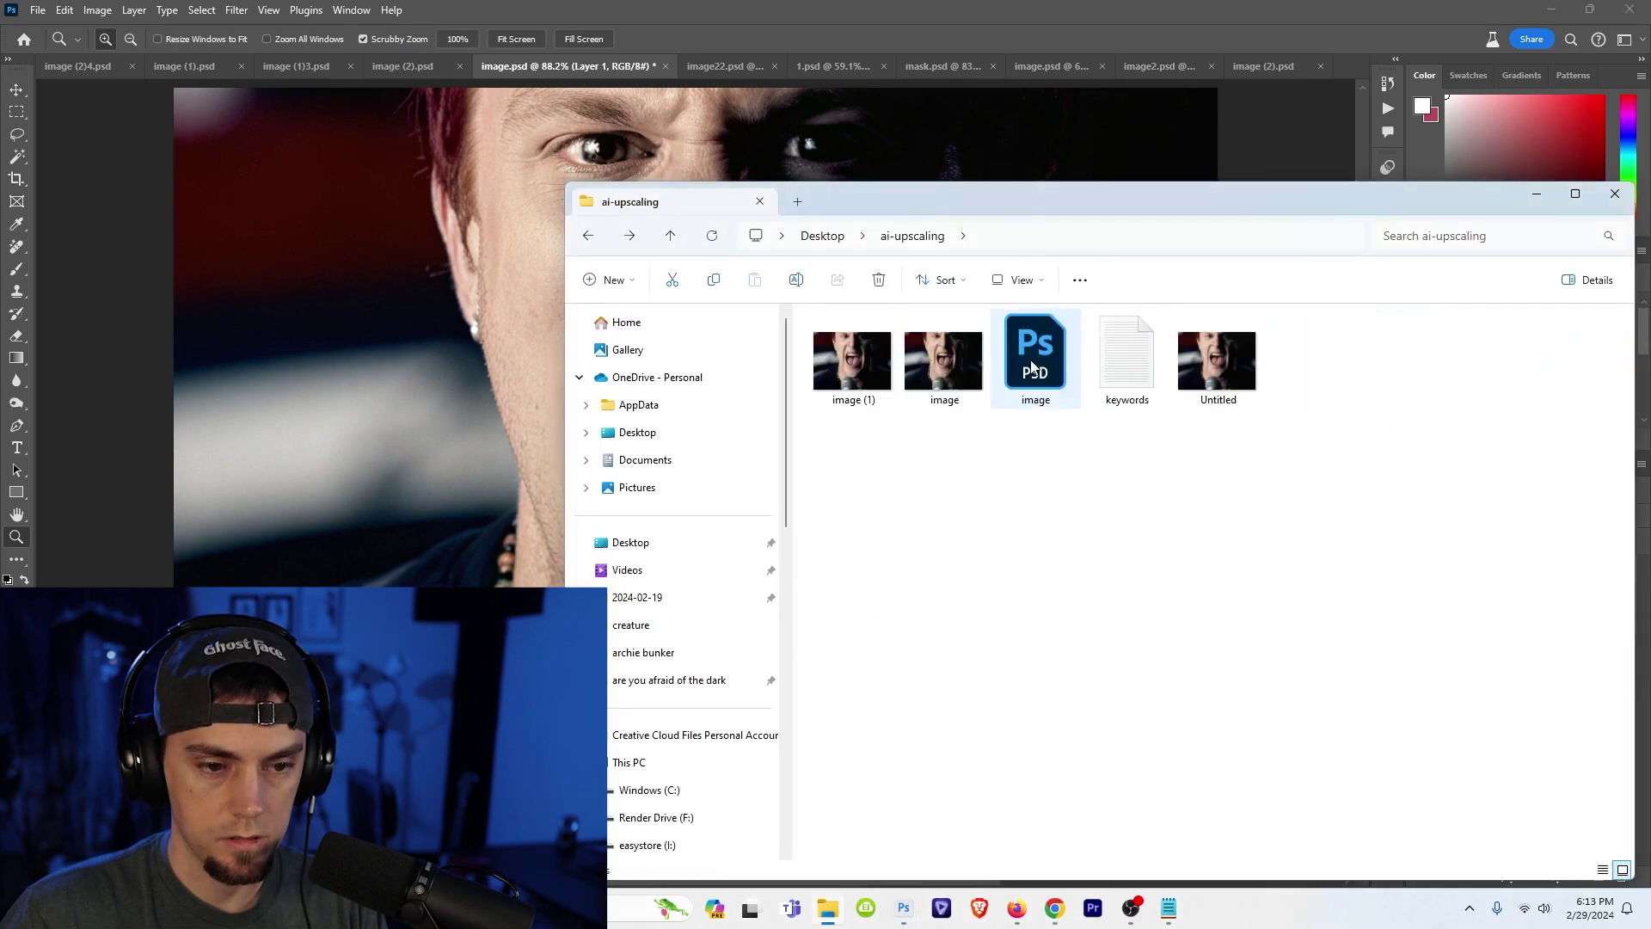
{"action": "double_click", "coordinate": [1127, 357]}
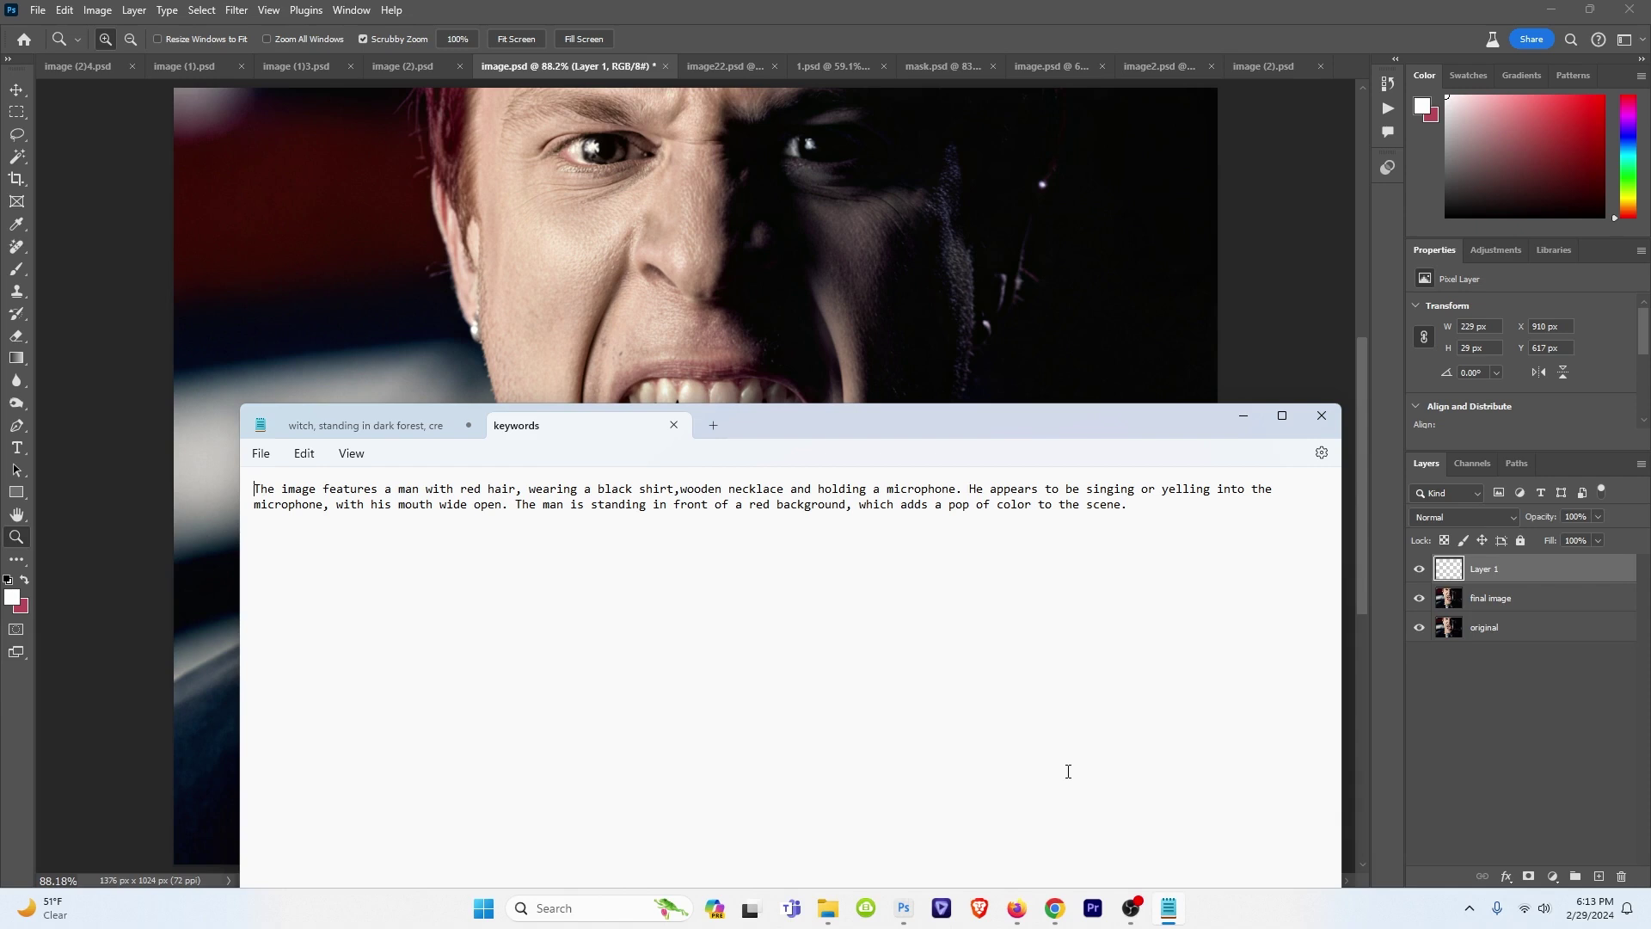
{"action": "left_click", "coordinate": [878, 8]}
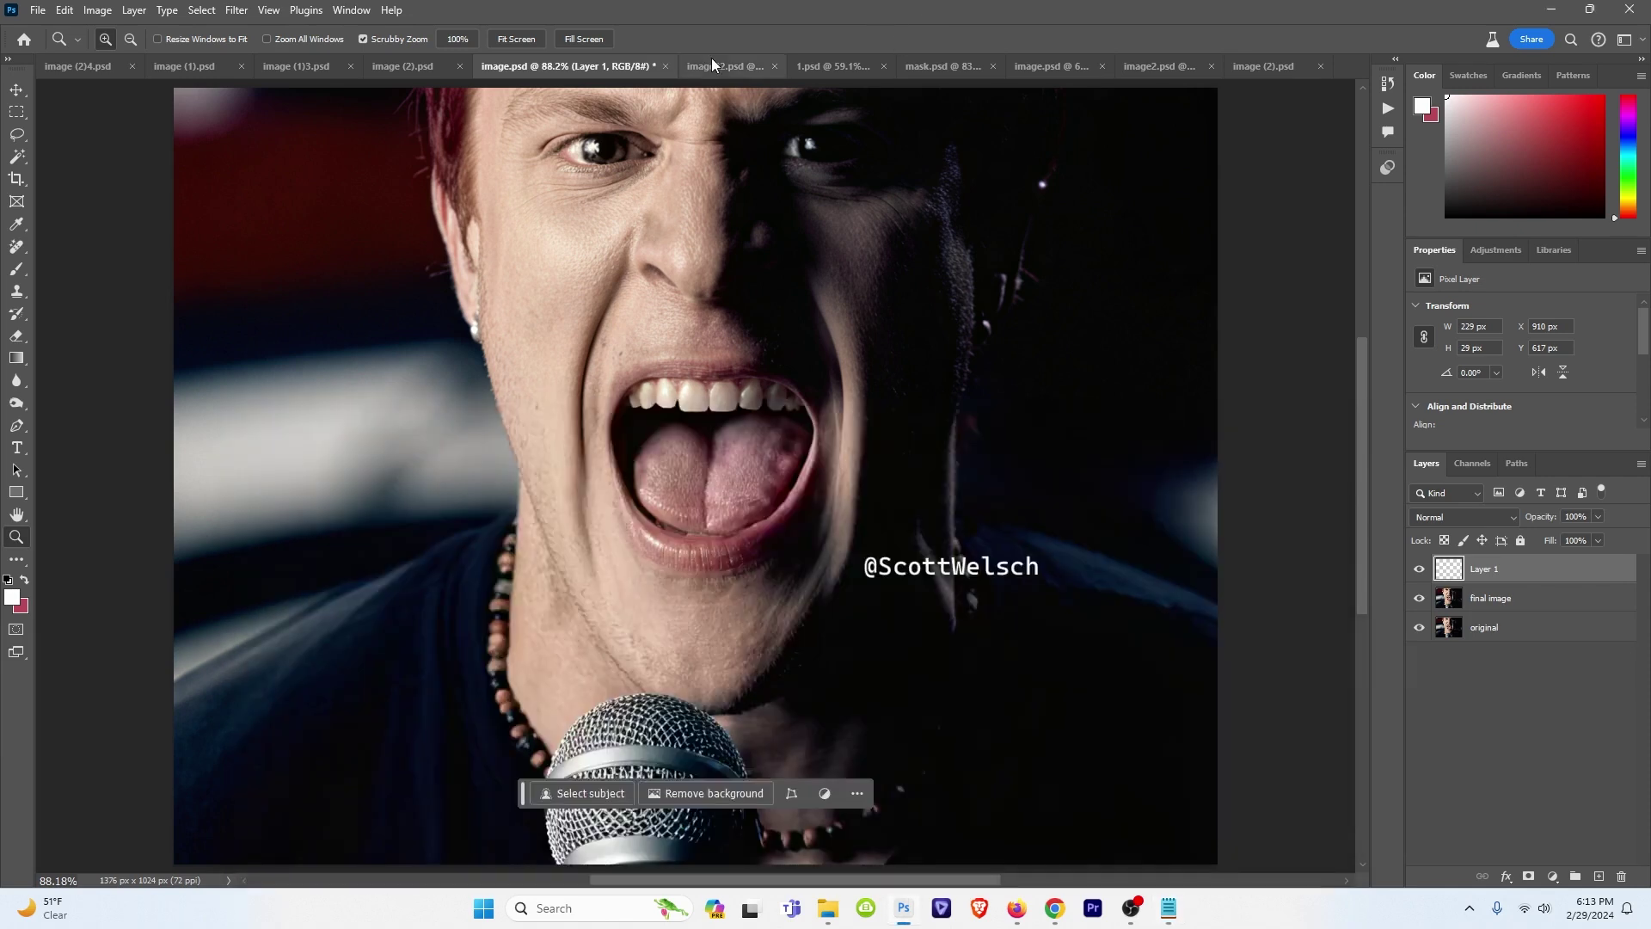
- On image22.psd, toggle the final image layer repeatedly, centring the creature, against the grainy original
{"action": "left_click", "coordinate": [710, 62]}
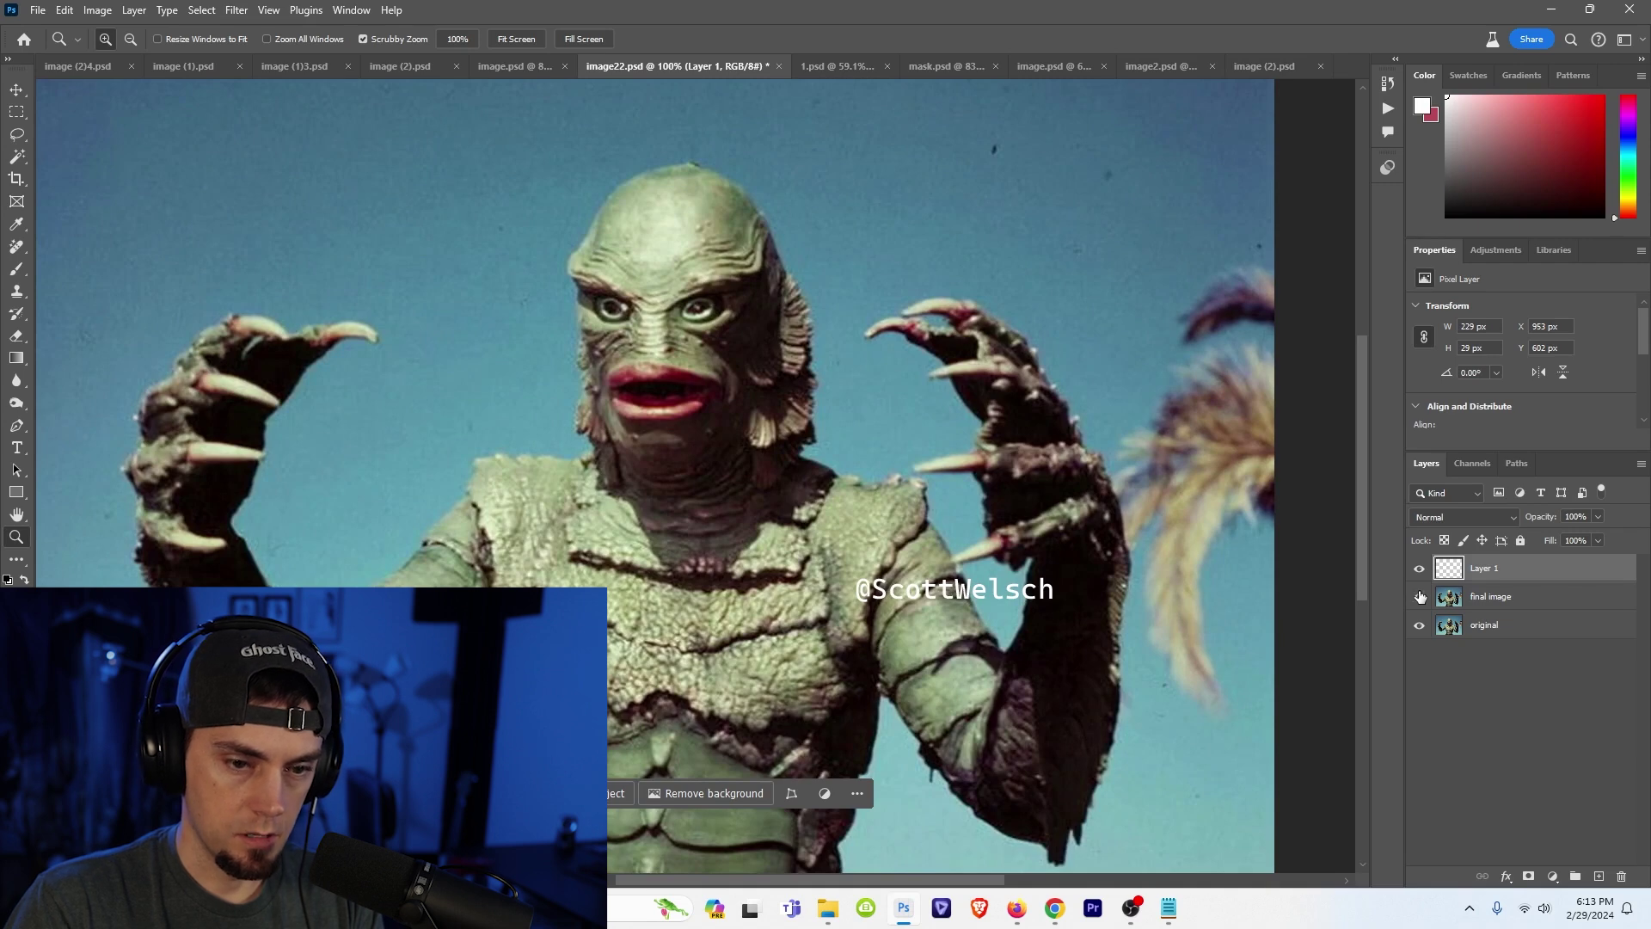
{"action": "left_click", "coordinate": [1420, 596]}
{"action": "left_click", "coordinate": [1420, 596]}
{"action": "left_click", "coordinate": [1419, 596]}
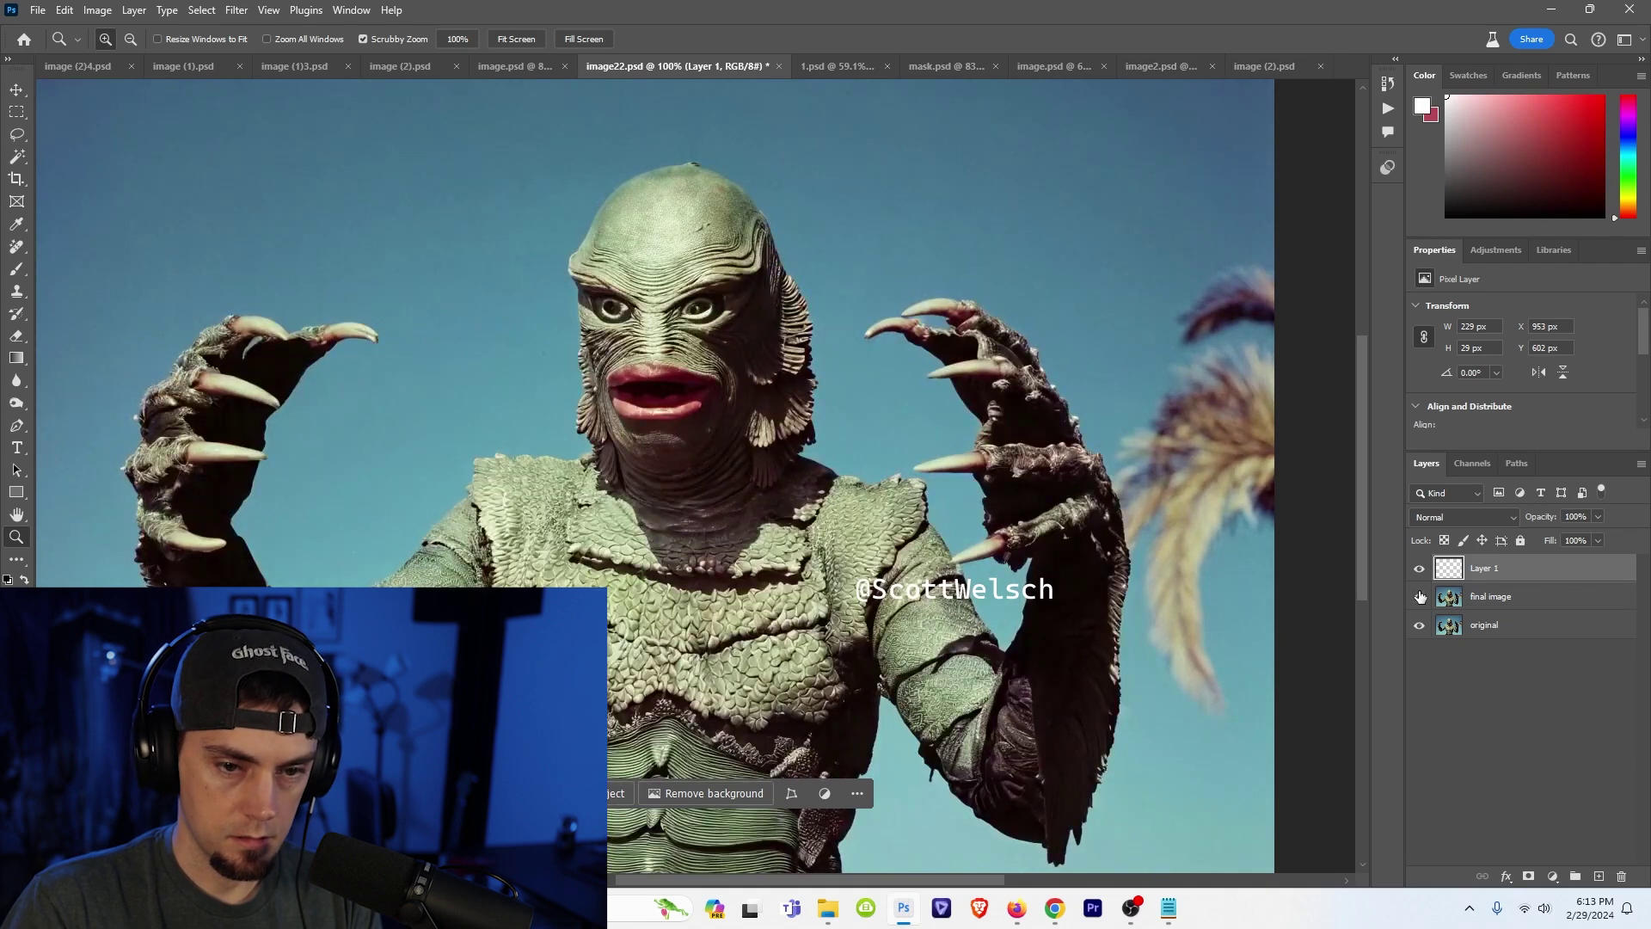
{"action": "left_click", "coordinate": [1420, 596]}
{"action": "left_click", "coordinate": [1420, 596]}
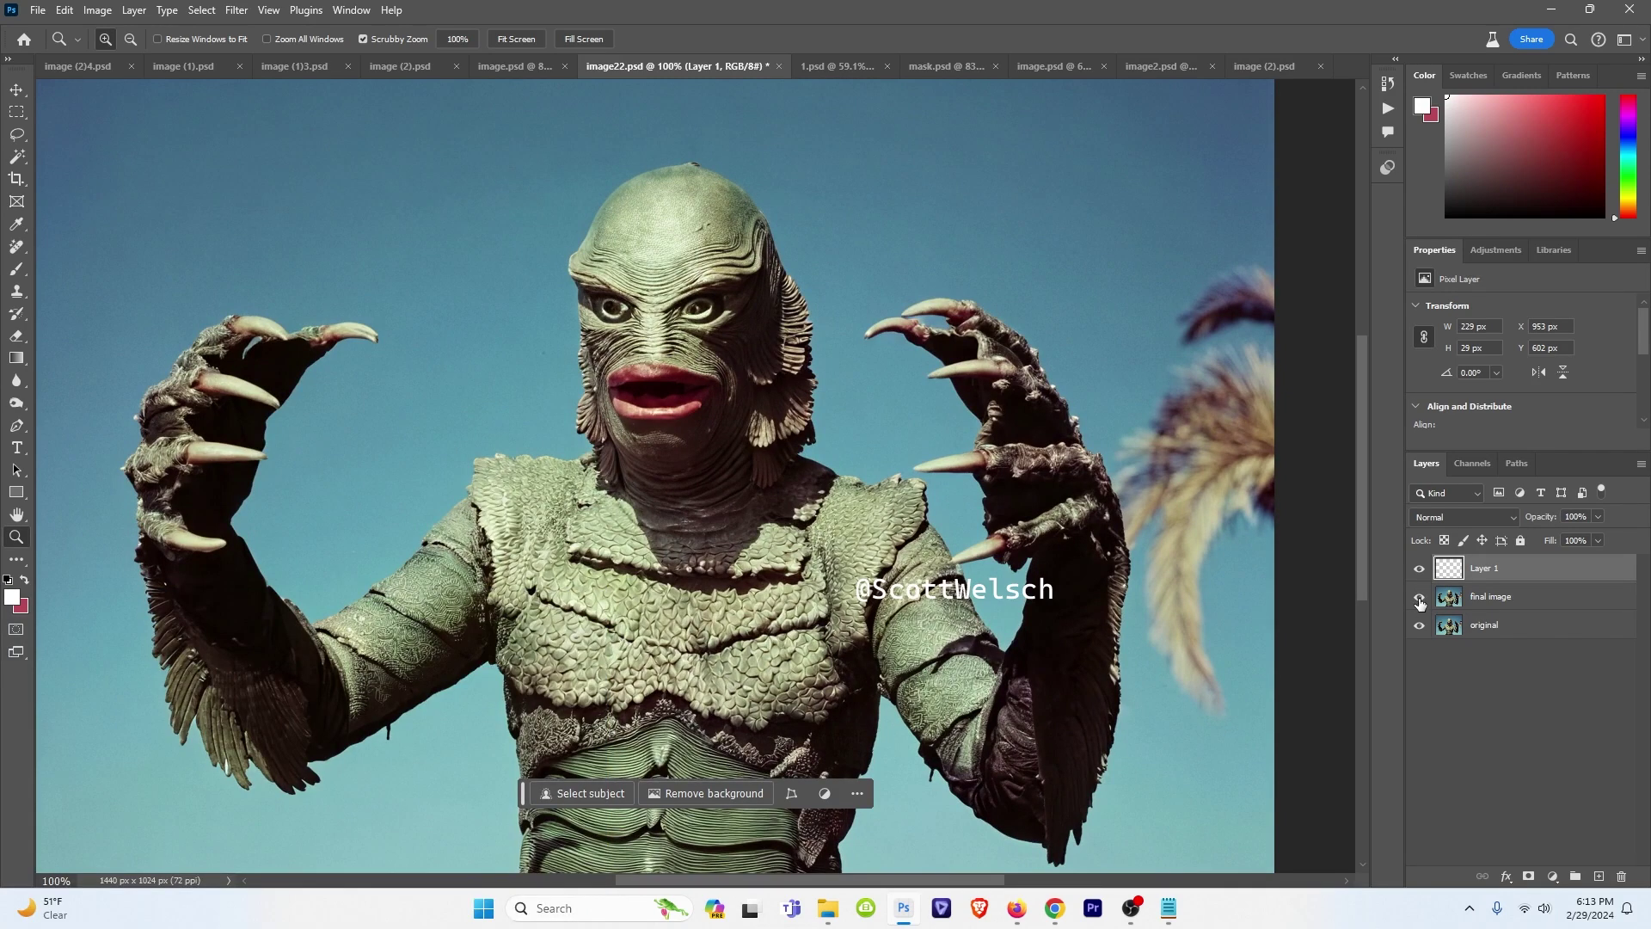
{"action": "left_click", "coordinate": [1420, 598]}
{"action": "left_click", "coordinate": [1419, 597]}
{"action": "right_click", "coordinate": [658, 753]}
{"action": "left_click_drag", "start_coordinate": [590, 445], "coordinate": [721, 488]}
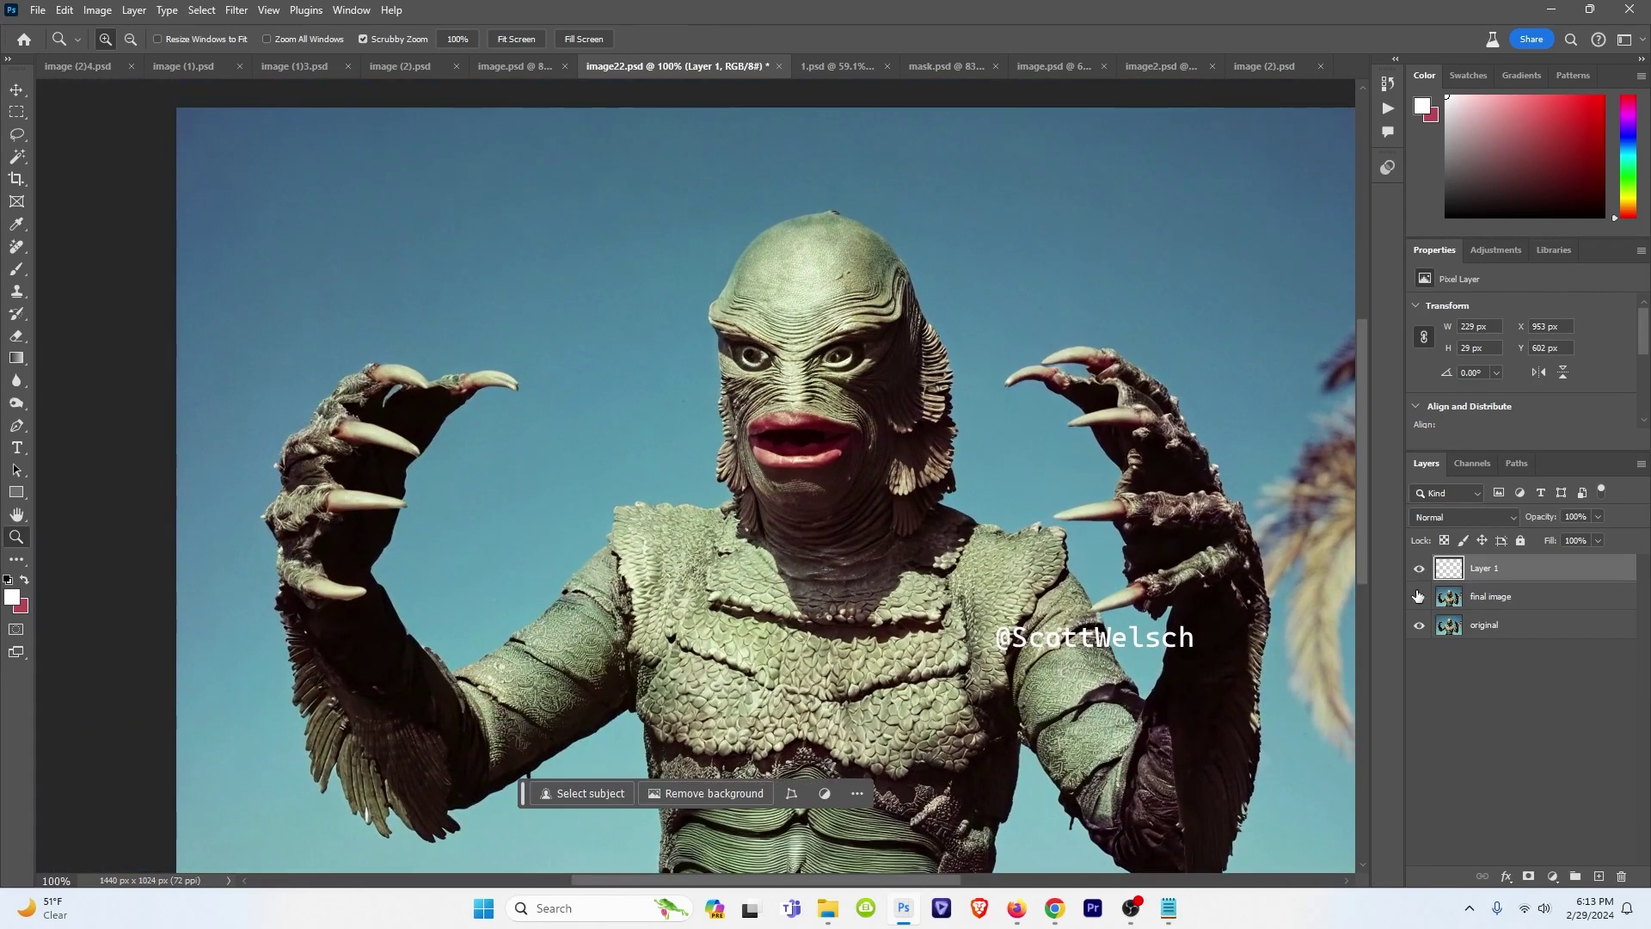
{"action": "left_click", "coordinate": [1418, 596]}
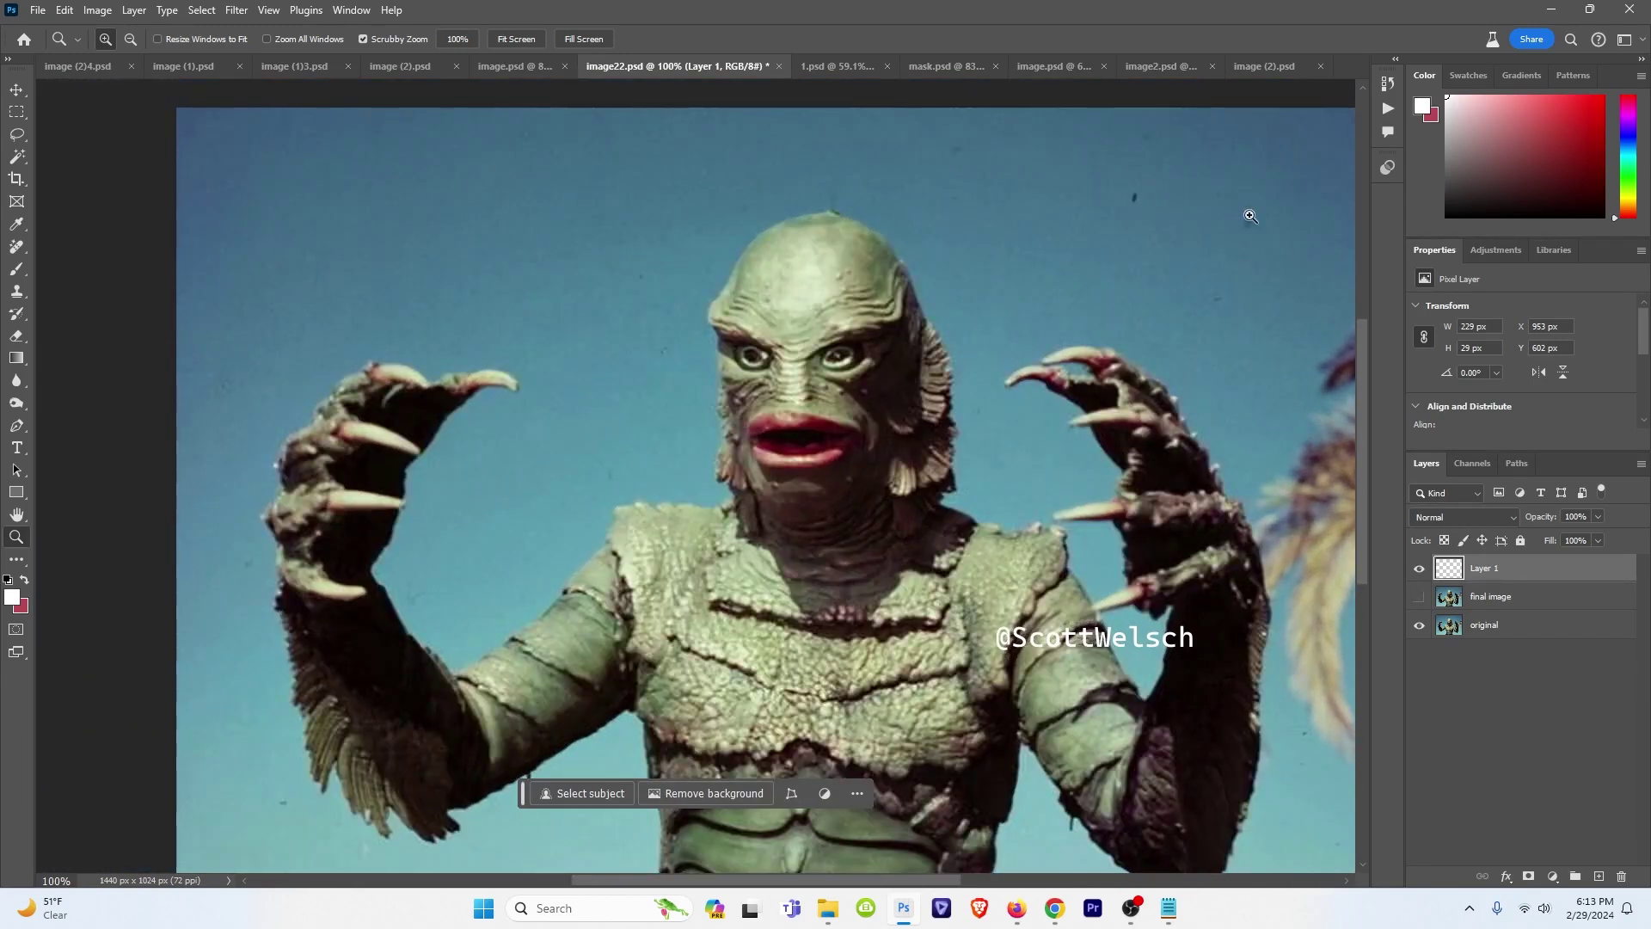
{"action": "left_click", "coordinate": [1417, 596]}
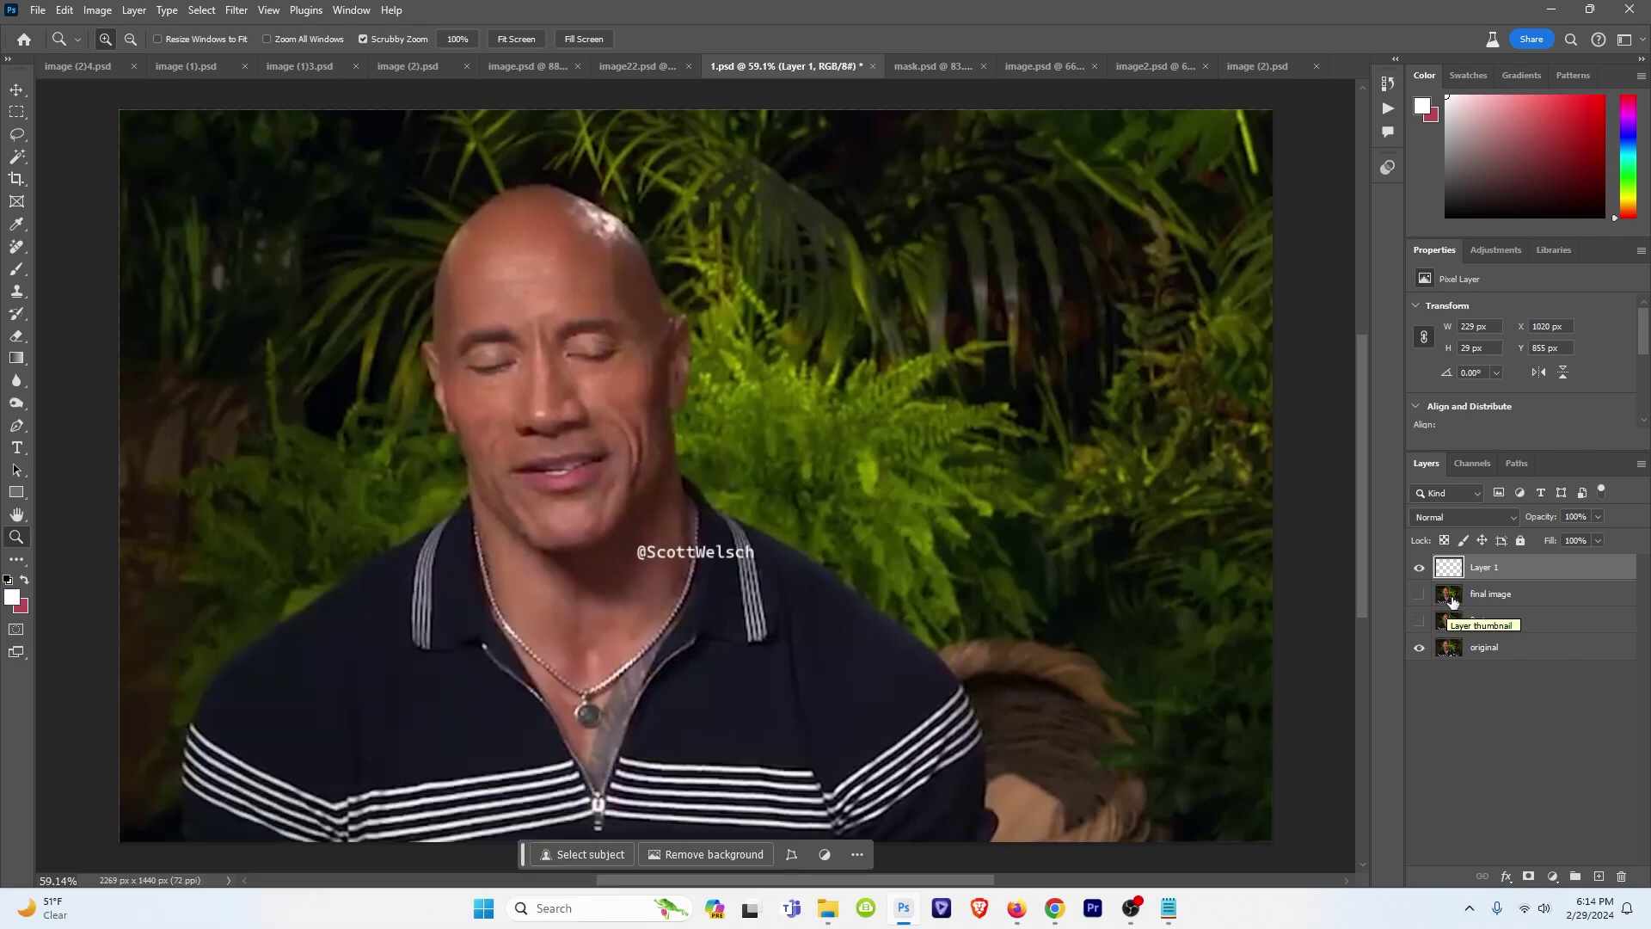
- View the portrait at 100%, pan to the collar and necklace, and hide the first pass layer
{"action": "left_click", "coordinate": [1419, 621]}
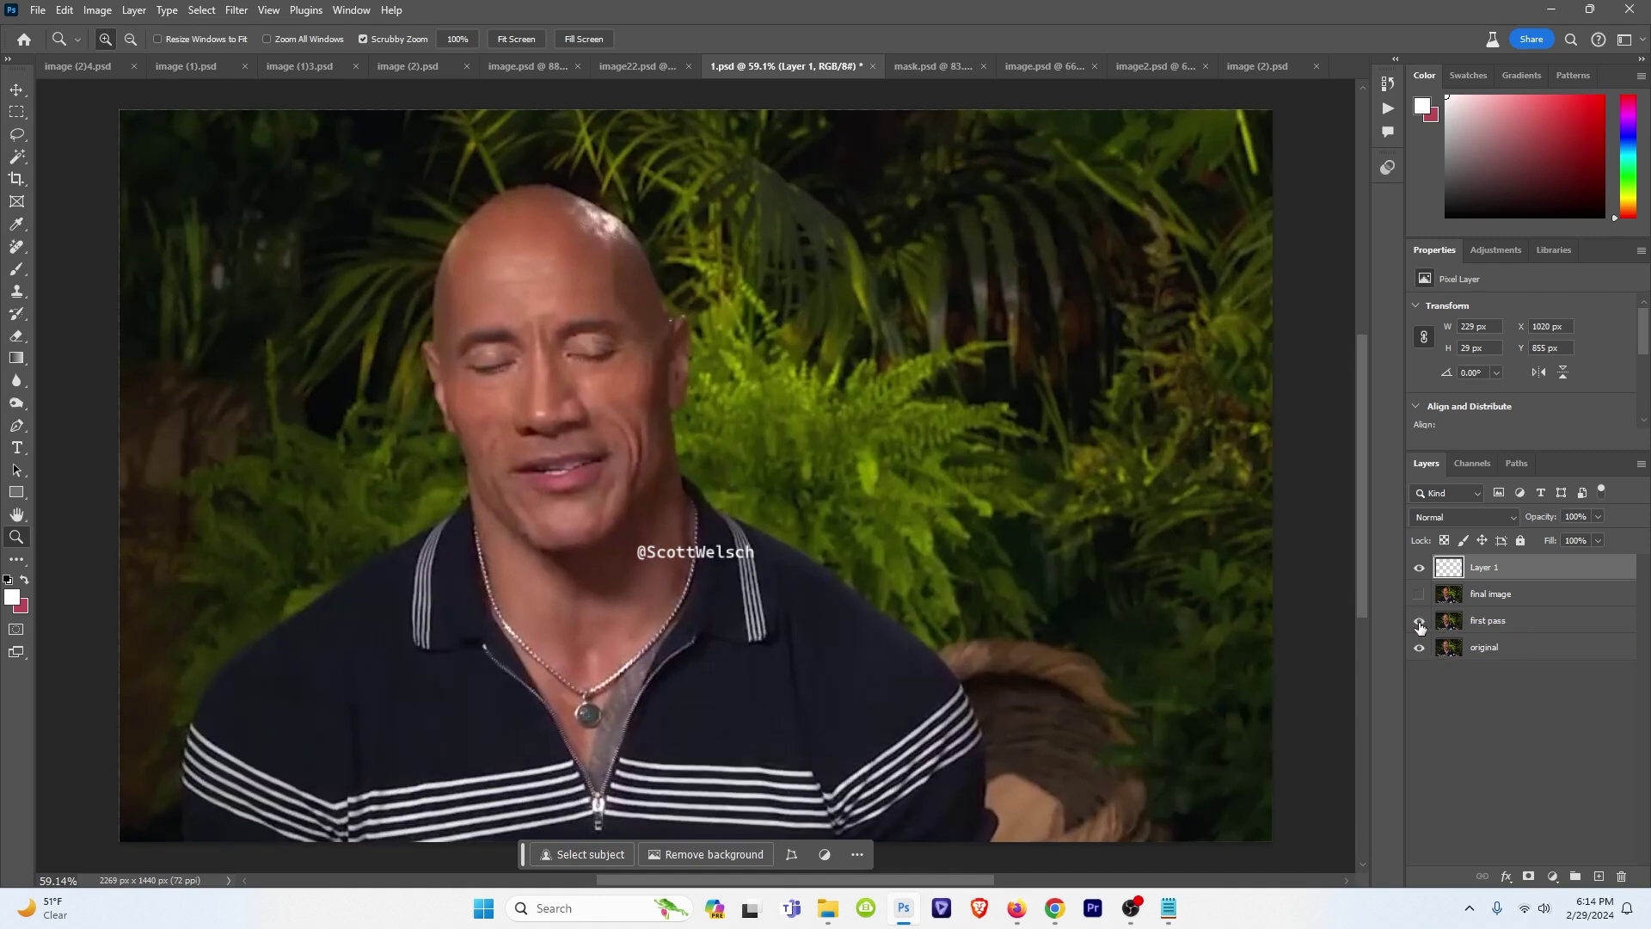
{"action": "left_click", "coordinate": [1418, 622]}
{"action": "key", "text": "ctrl+1"}
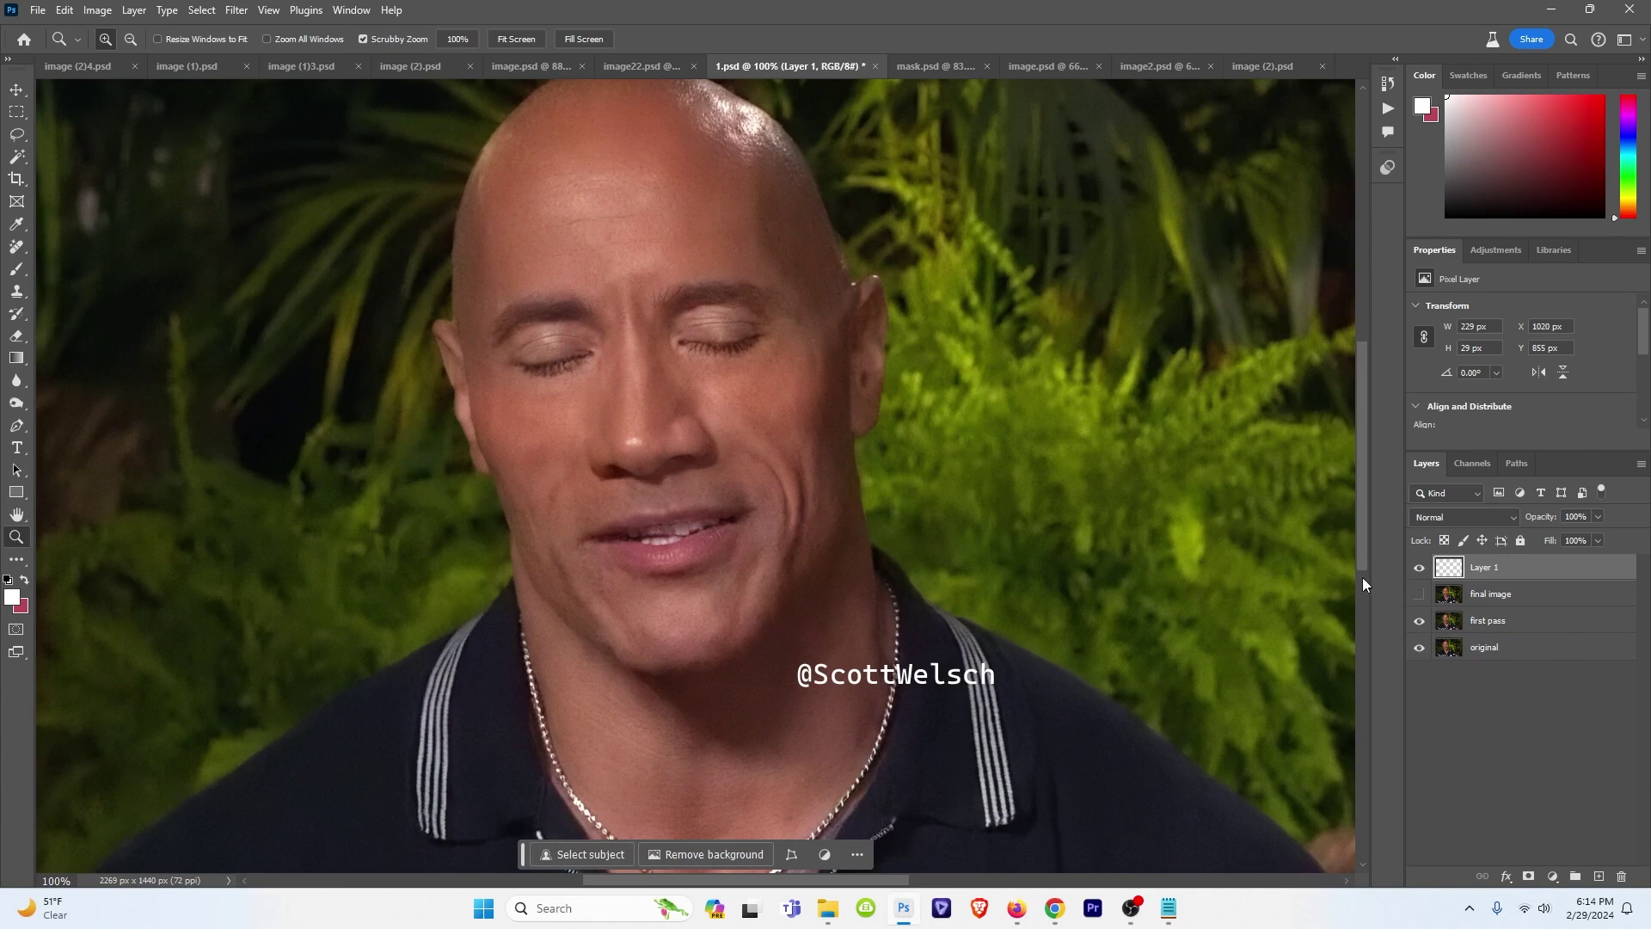
{"action": "left_click", "coordinate": [1419, 595]}
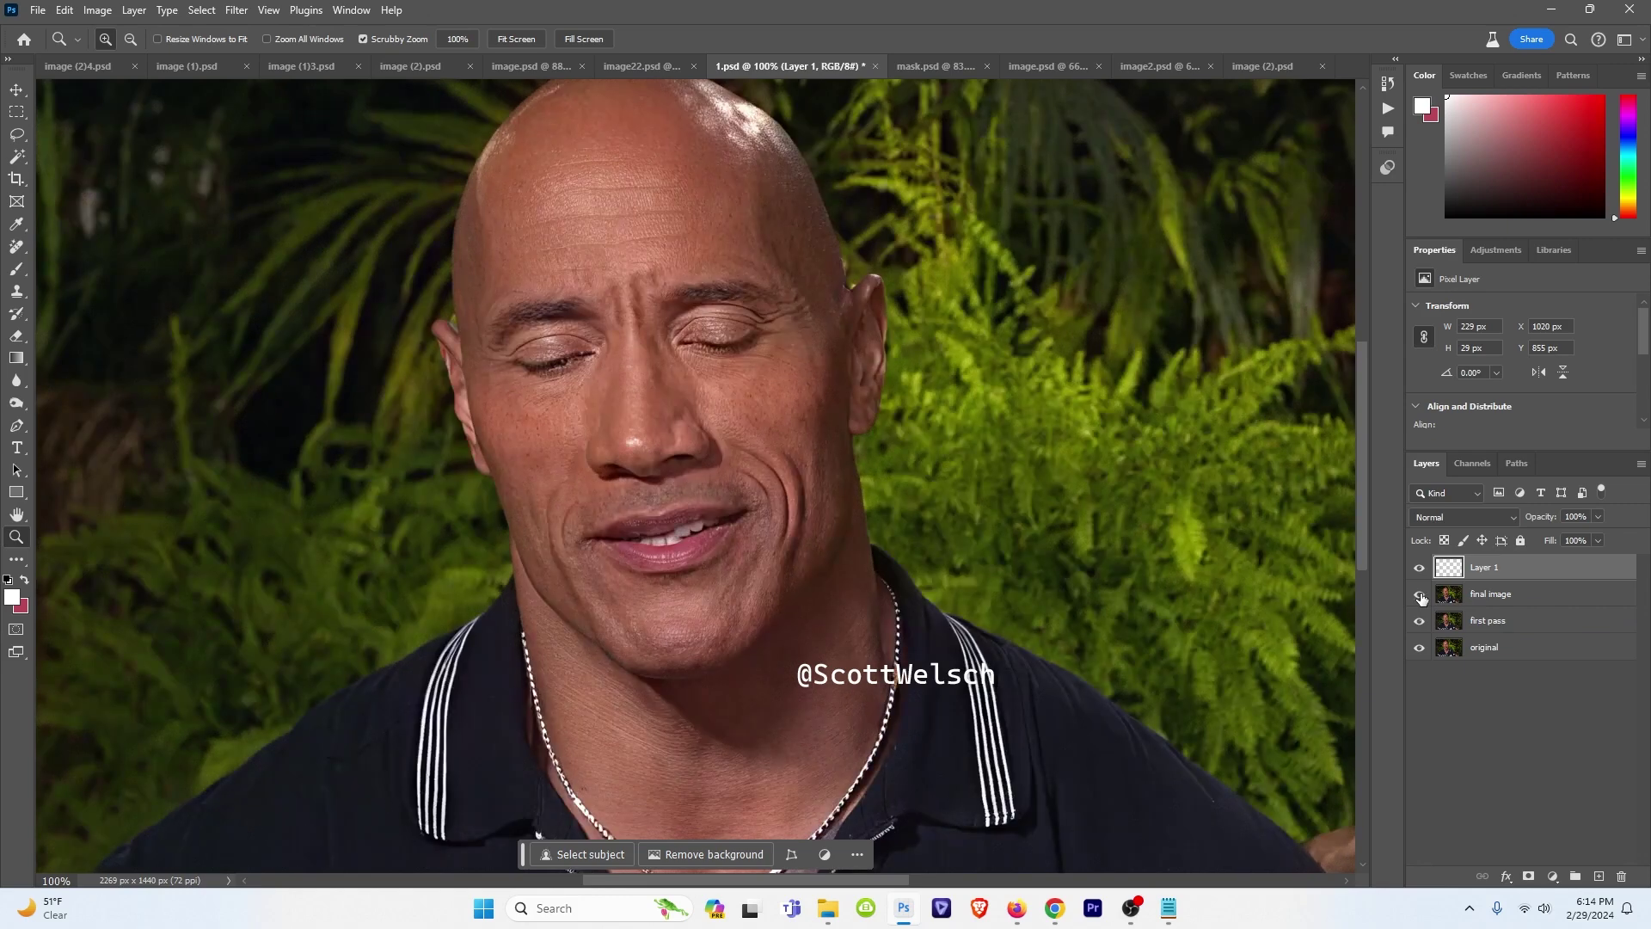
{"action": "left_click", "coordinate": [1420, 595]}
{"action": "left_click_drag", "start_coordinate": [920, 683], "coordinate": [1179, 427]}
{"action": "left_click", "coordinate": [1419, 617]}
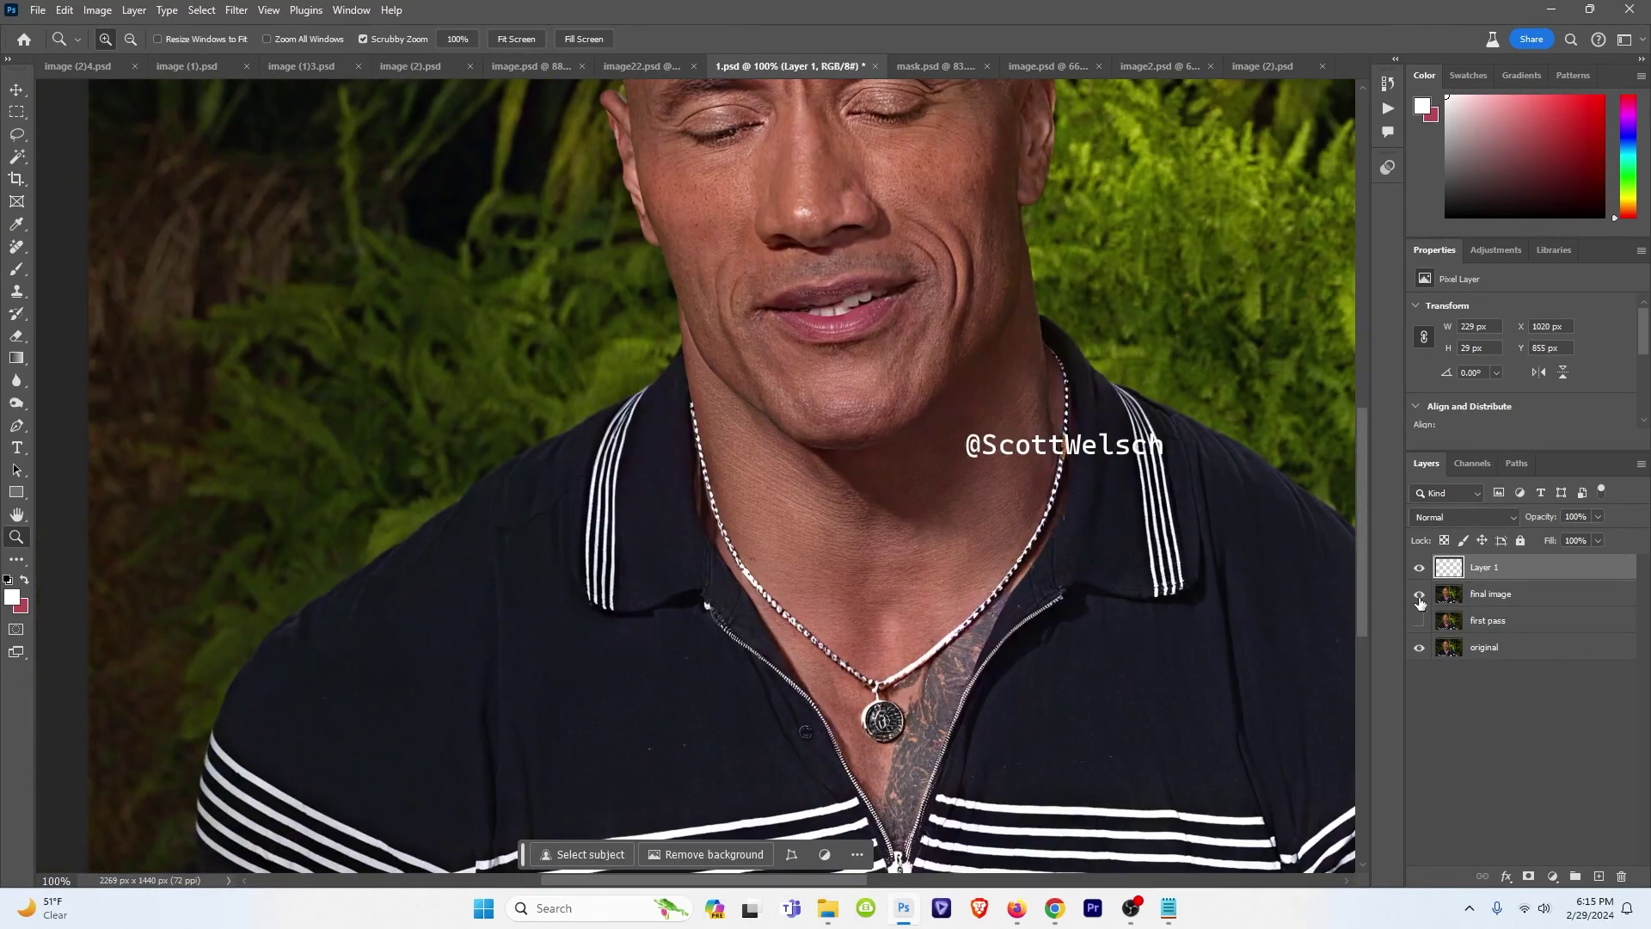
- Fit the portrait on screen while toggling the final image against the softer original
{"action": "left_click", "coordinate": [1419, 595]}
{"action": "left_click", "coordinate": [1419, 595]}
{"action": "left_click", "coordinate": [1419, 595]}
{"action": "left_click", "coordinate": [1420, 595]}
{"action": "right_click", "coordinate": [1024, 356]}
{"action": "left_click", "coordinate": [1051, 366]}
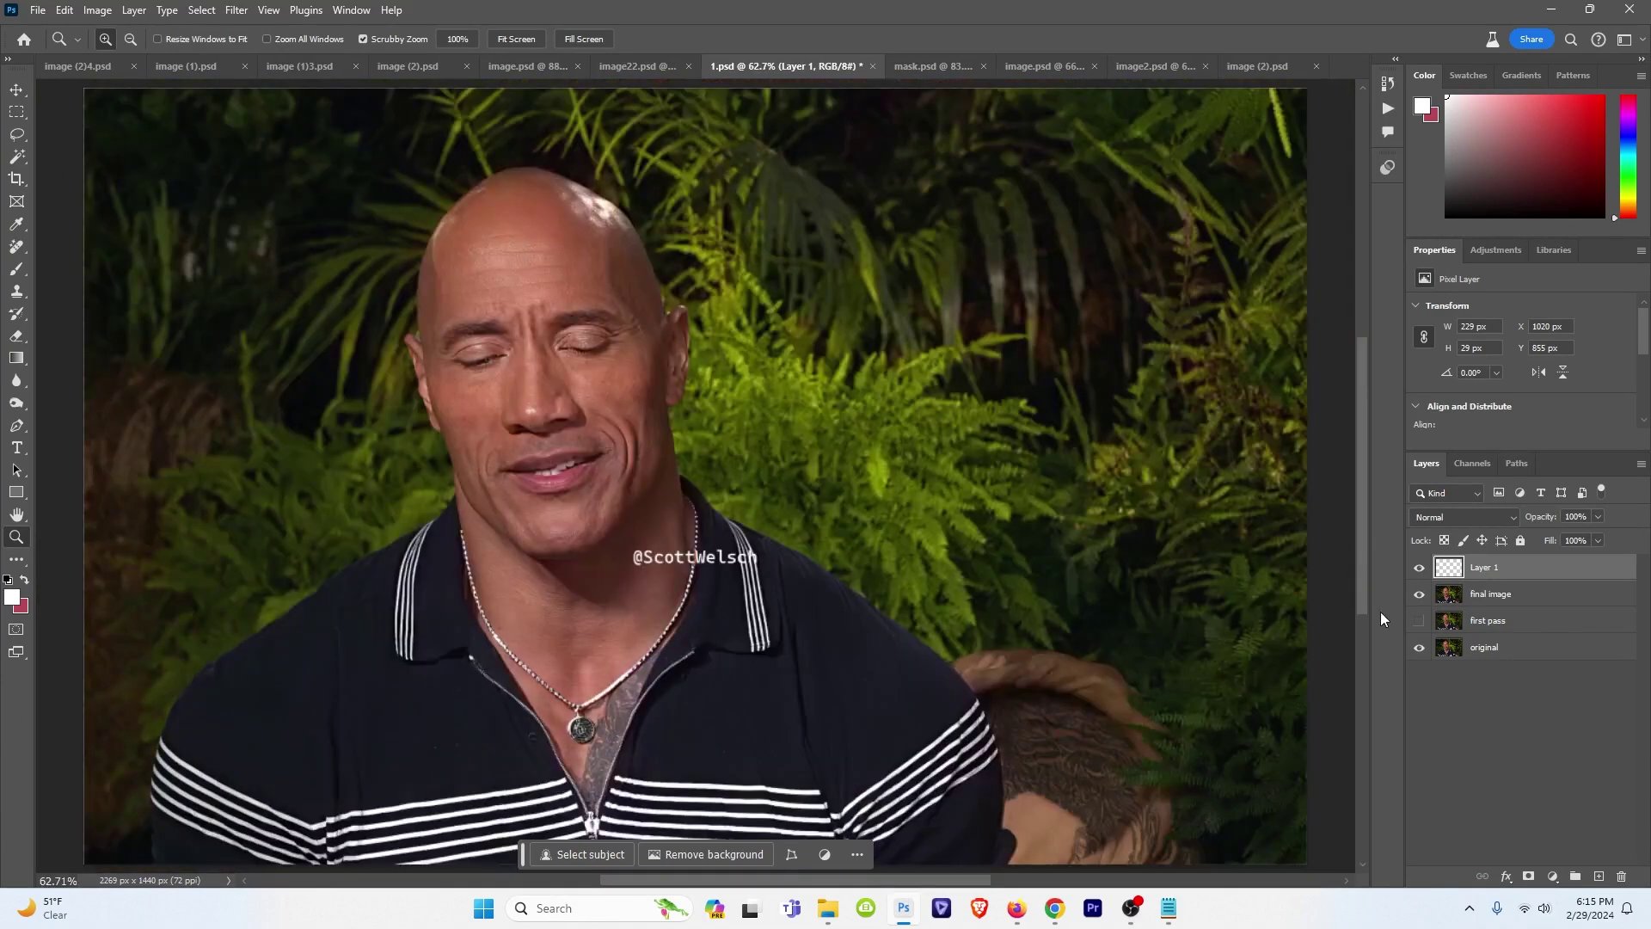
{"action": "left_click", "coordinate": [1420, 595]}
{"action": "left_click", "coordinate": [1419, 595]}
{"action": "left_click", "coordinate": [1420, 595]}
{"action": "left_click", "coordinate": [1419, 595]}
- Show the final image layer and zoom into the portrait's head at 100%
{"action": "left_click", "coordinate": [1419, 595]}
{"action": "left_click", "coordinate": [556, 282]}
{"action": "left_click", "coordinate": [556, 281]}
- Fit the image on screen, switch to mask.psd, and bring up the creature folder
{"action": "right_click", "coordinate": [581, 302]}
{"action": "left_click", "coordinate": [779, 264]}
{"action": "right_click", "coordinate": [831, 239]}
{"action": "left_click", "coordinate": [848, 246]}
{"action": "left_click", "coordinate": [915, 71]}
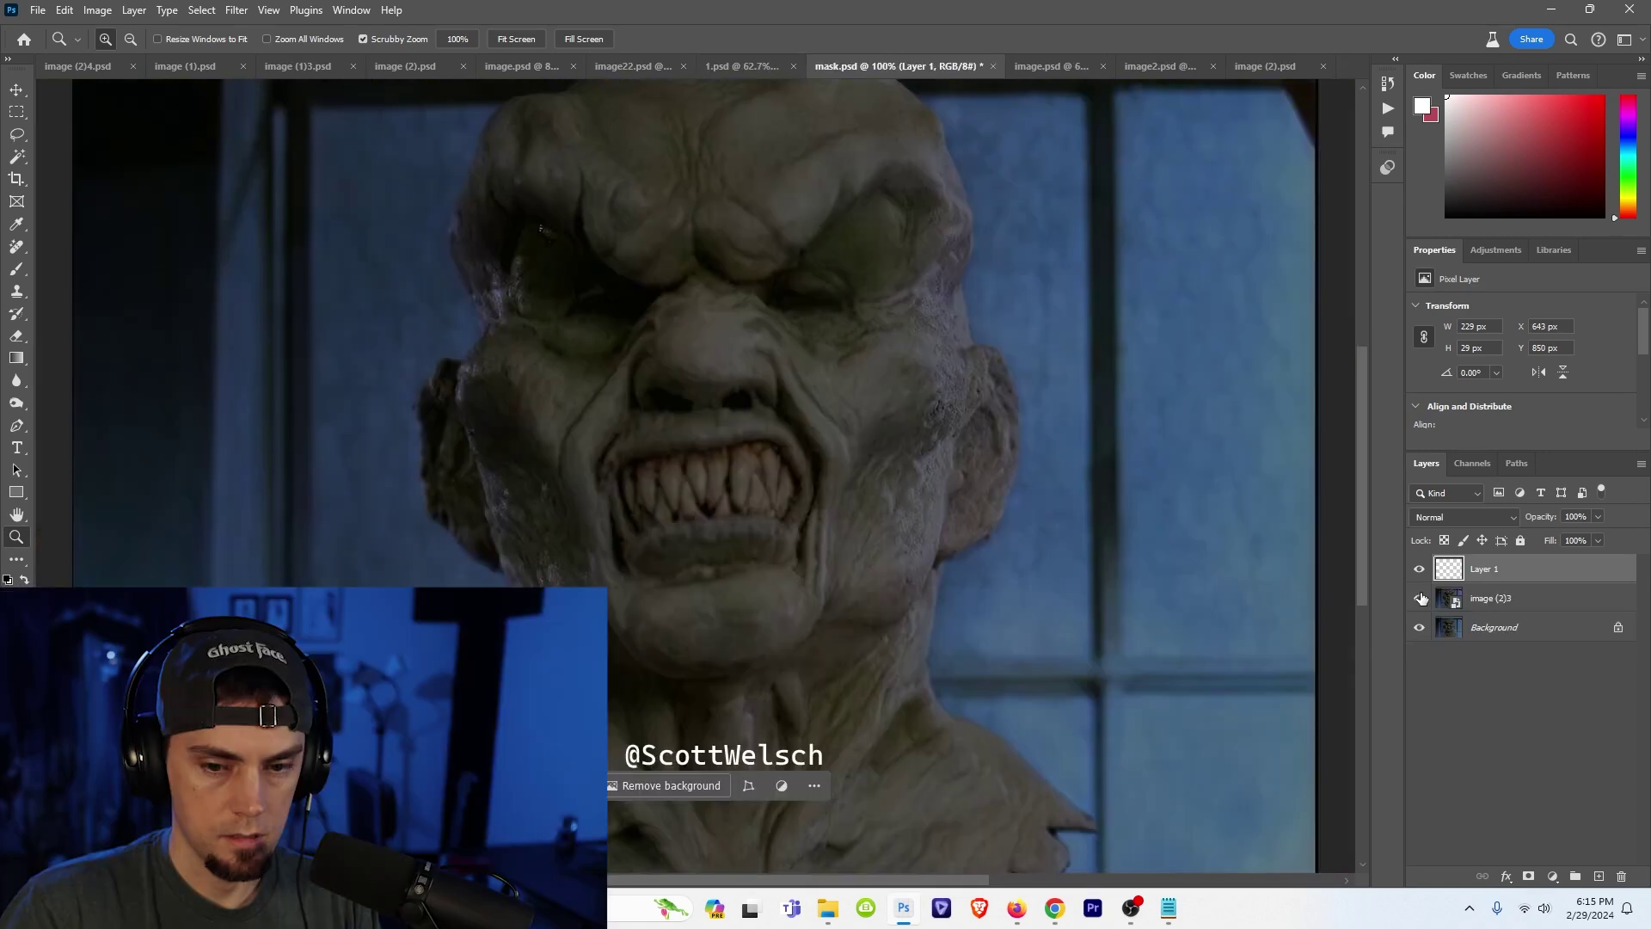
{"action": "left_click", "coordinate": [828, 908]}
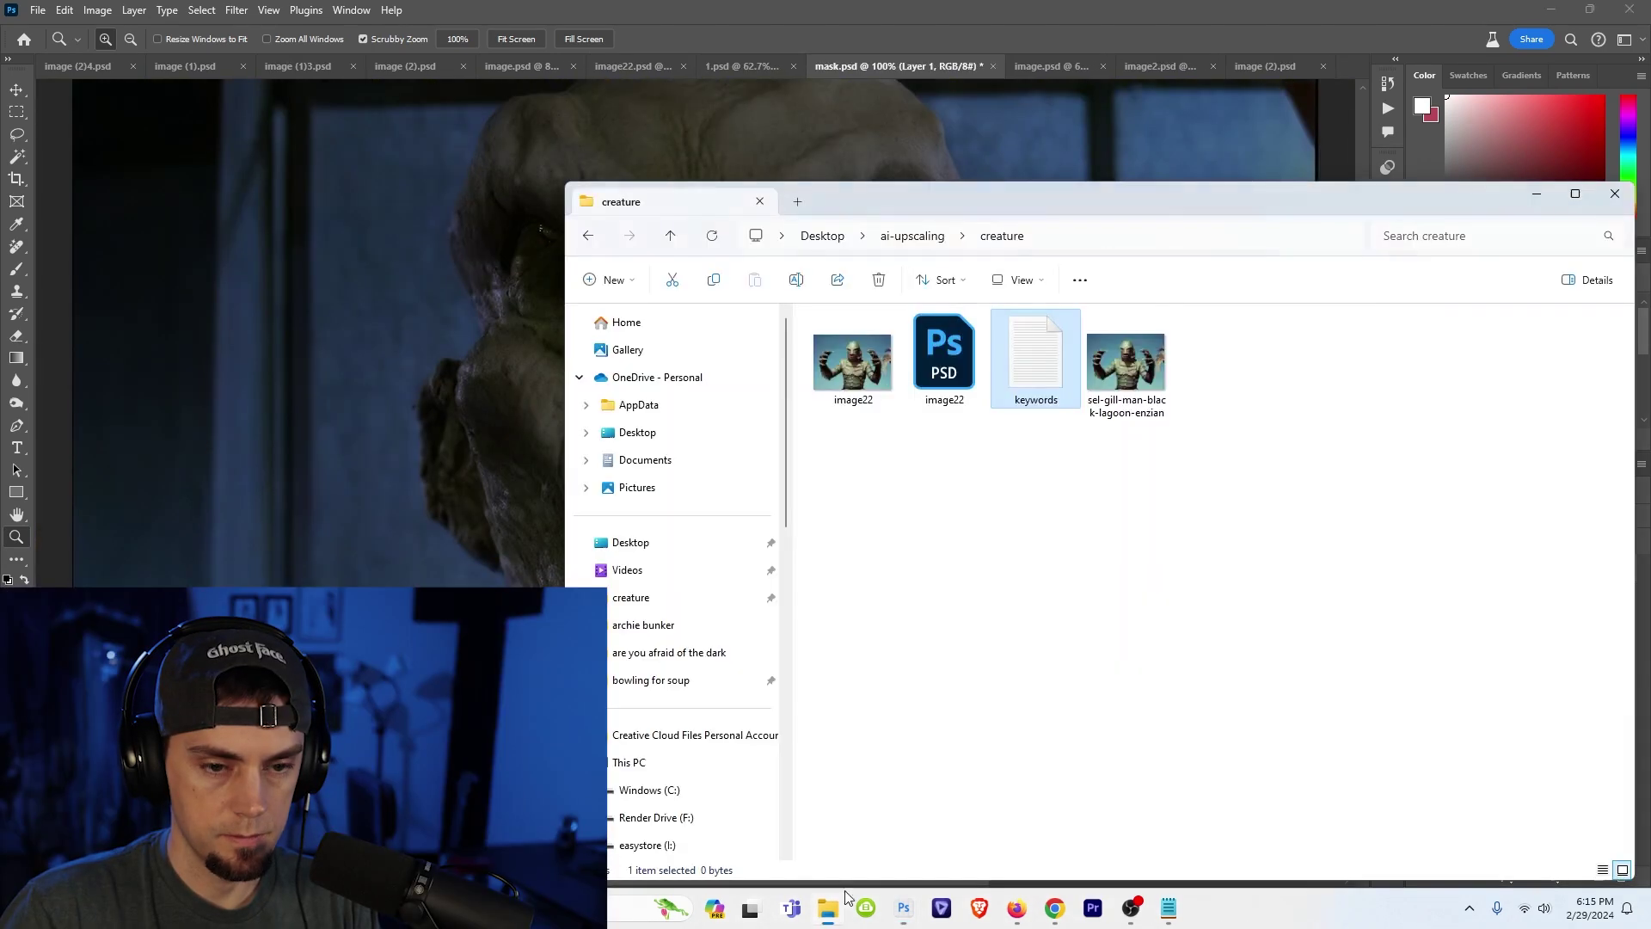
- Open keywords.txt, read the monster caption, and drag the Notepad window down out of the way
{"action": "key", "text": "Return"}
{"action": "left_click_drag", "start_coordinate": [1004, 425], "coordinate": [850, 602]}
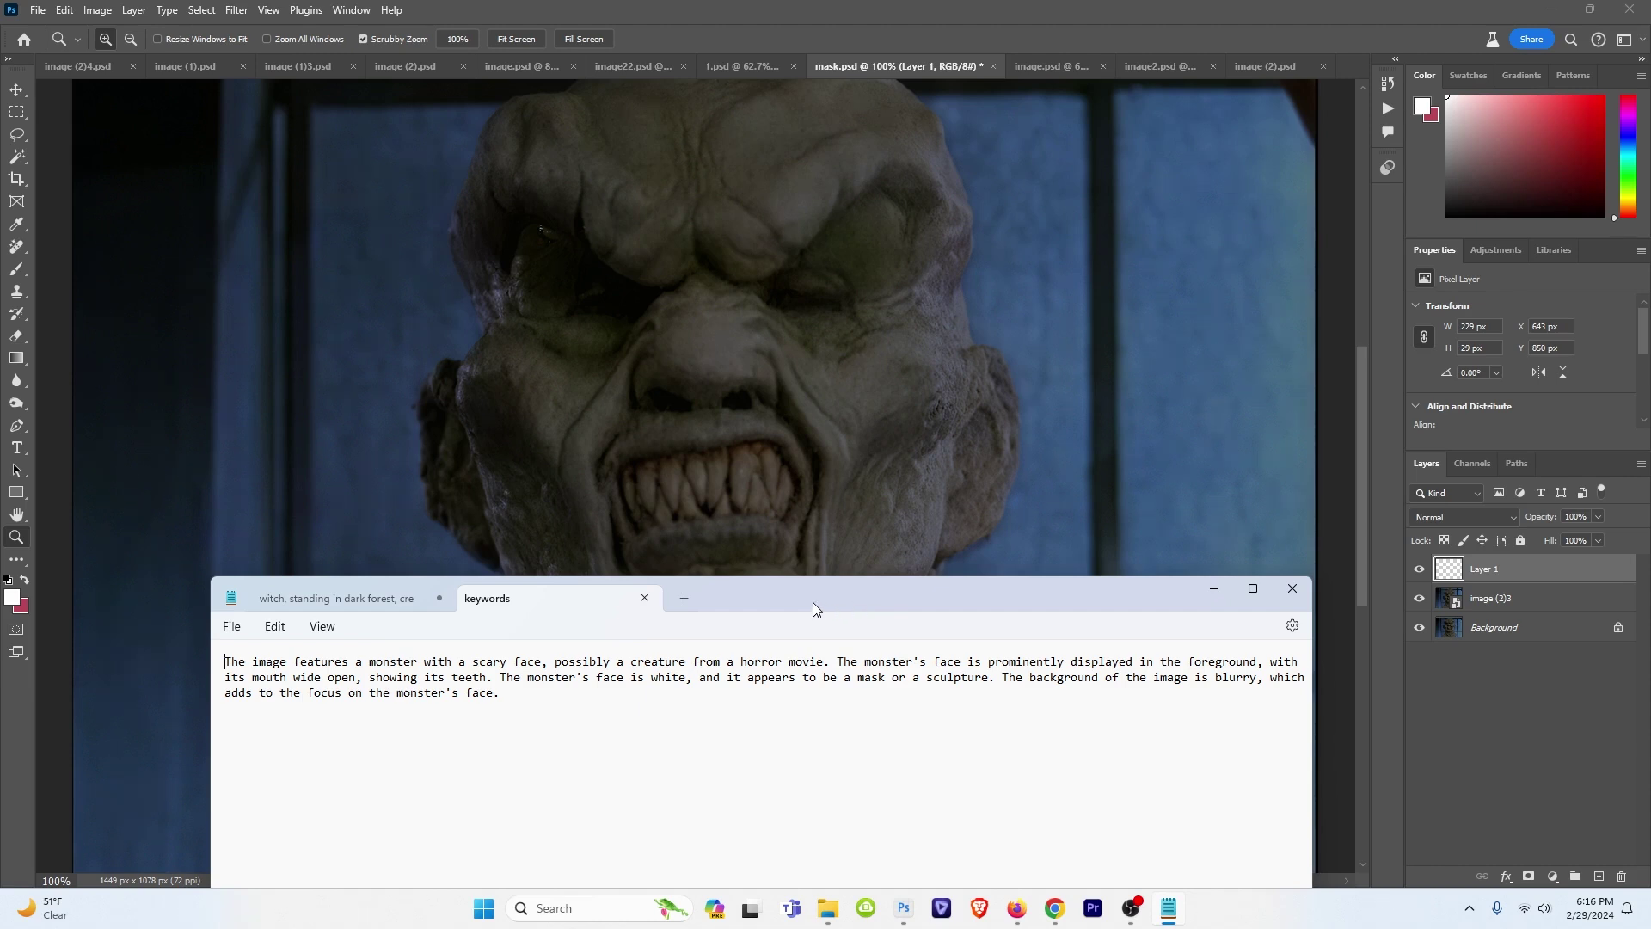
{"action": "left_click_drag", "start_coordinate": [831, 596], "coordinate": [815, 623]}
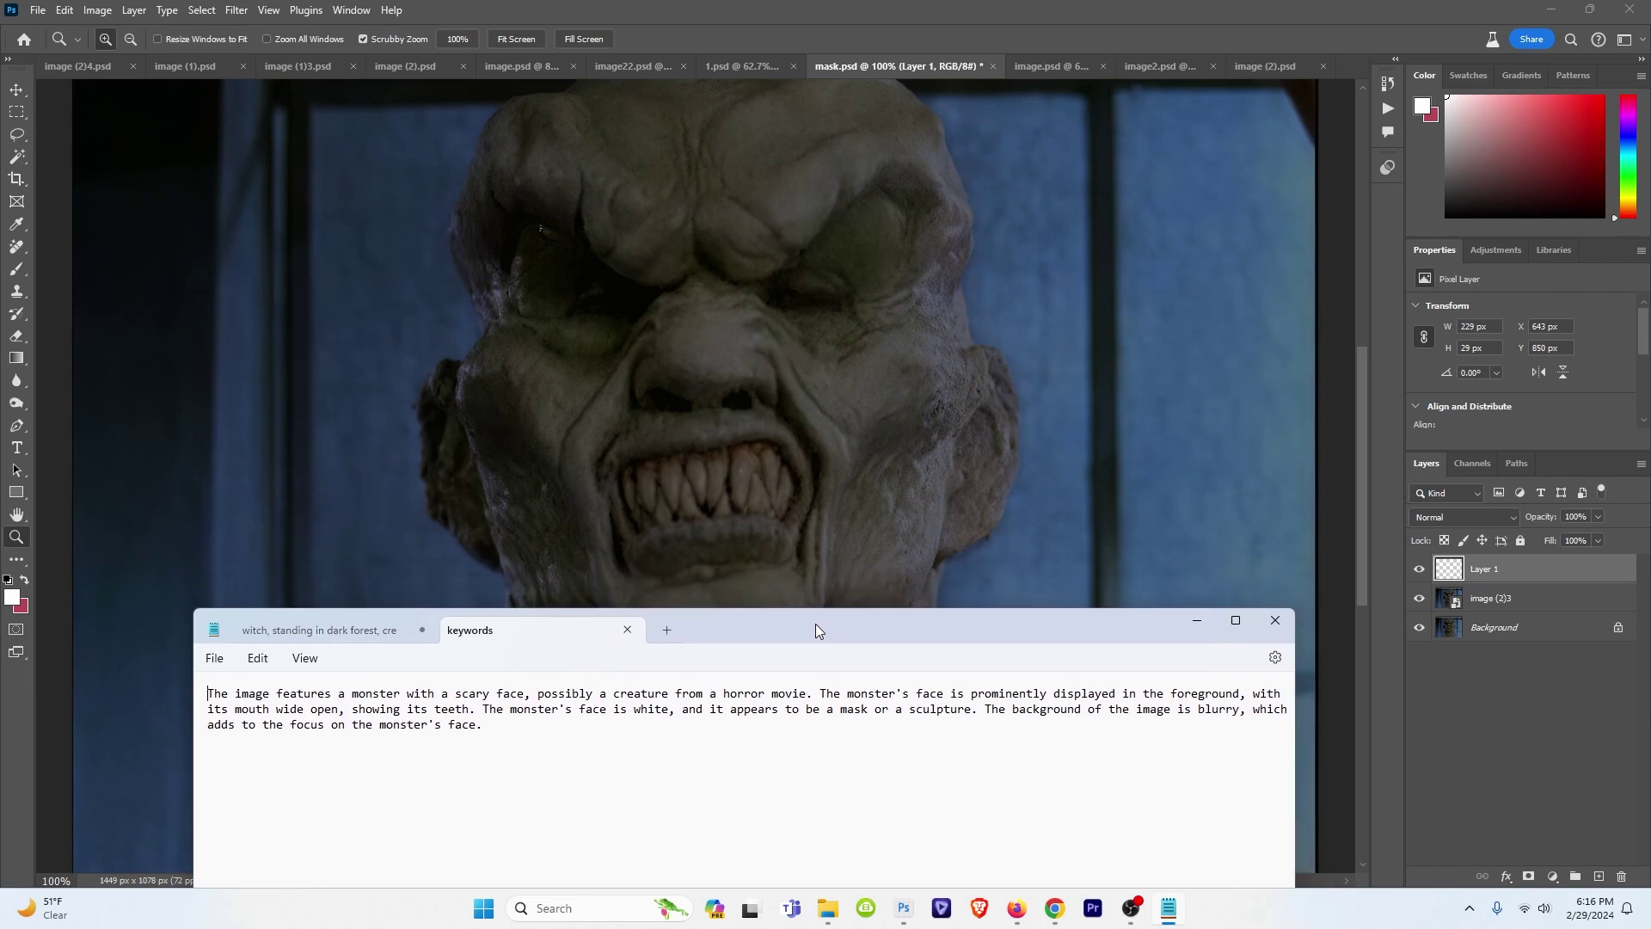
{"action": "left_click_drag", "start_coordinate": [816, 623], "coordinate": [860, 916]}
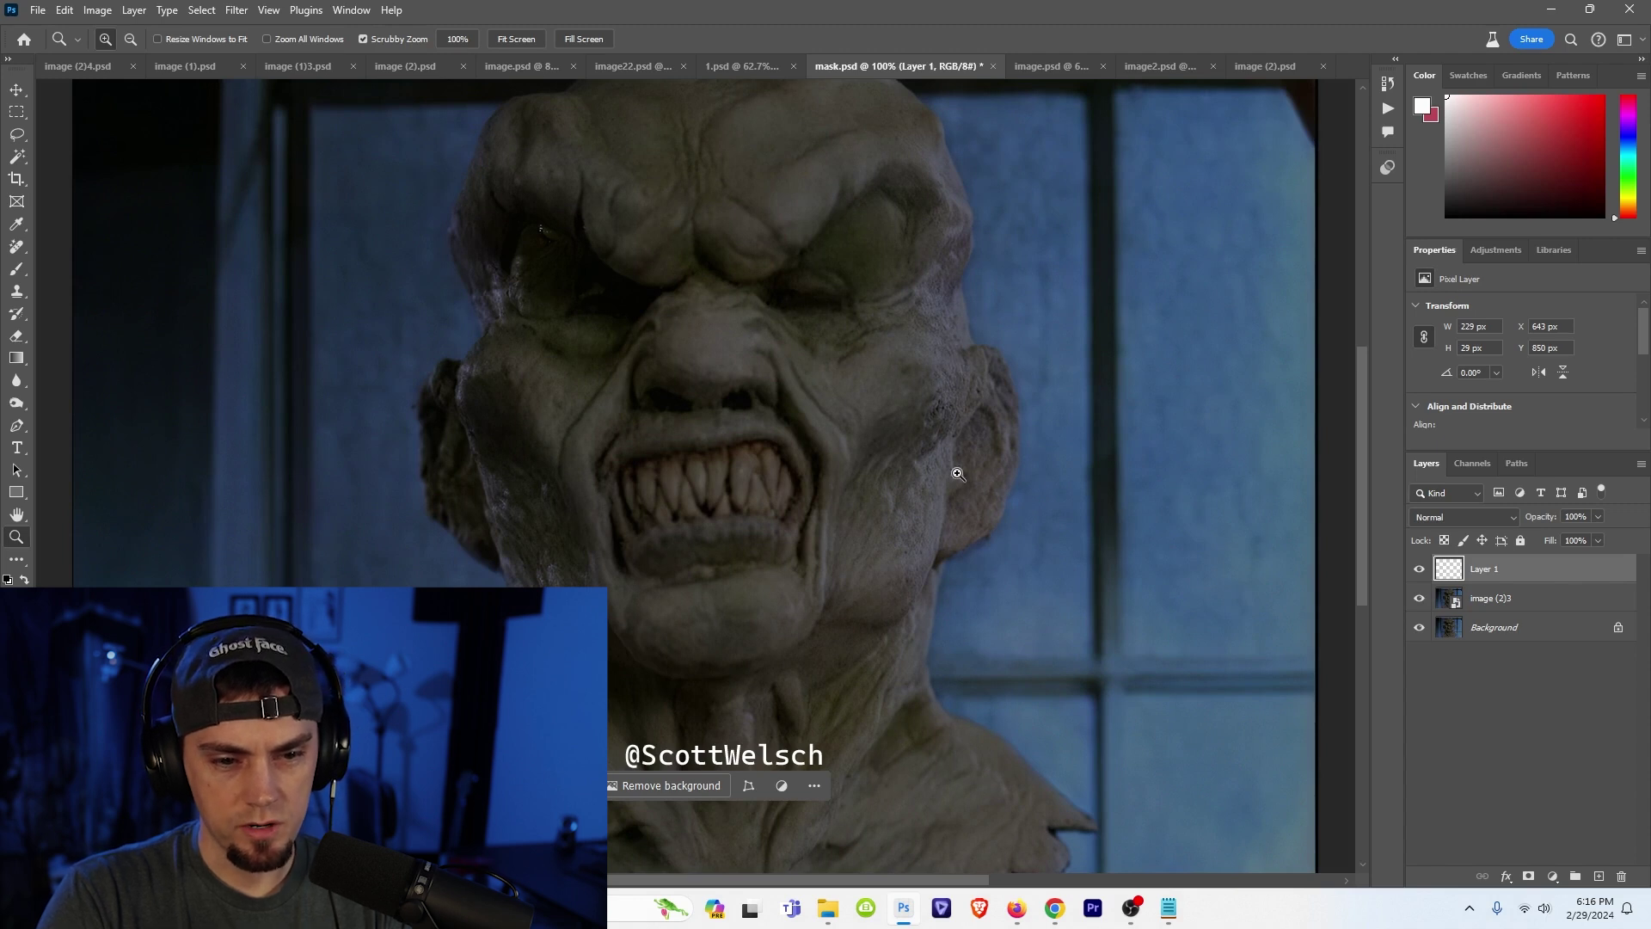
- Hide the upscaled creature layer image (2)3 to reveal its lower-quality source
{"action": "left_click", "coordinate": [1418, 601]}
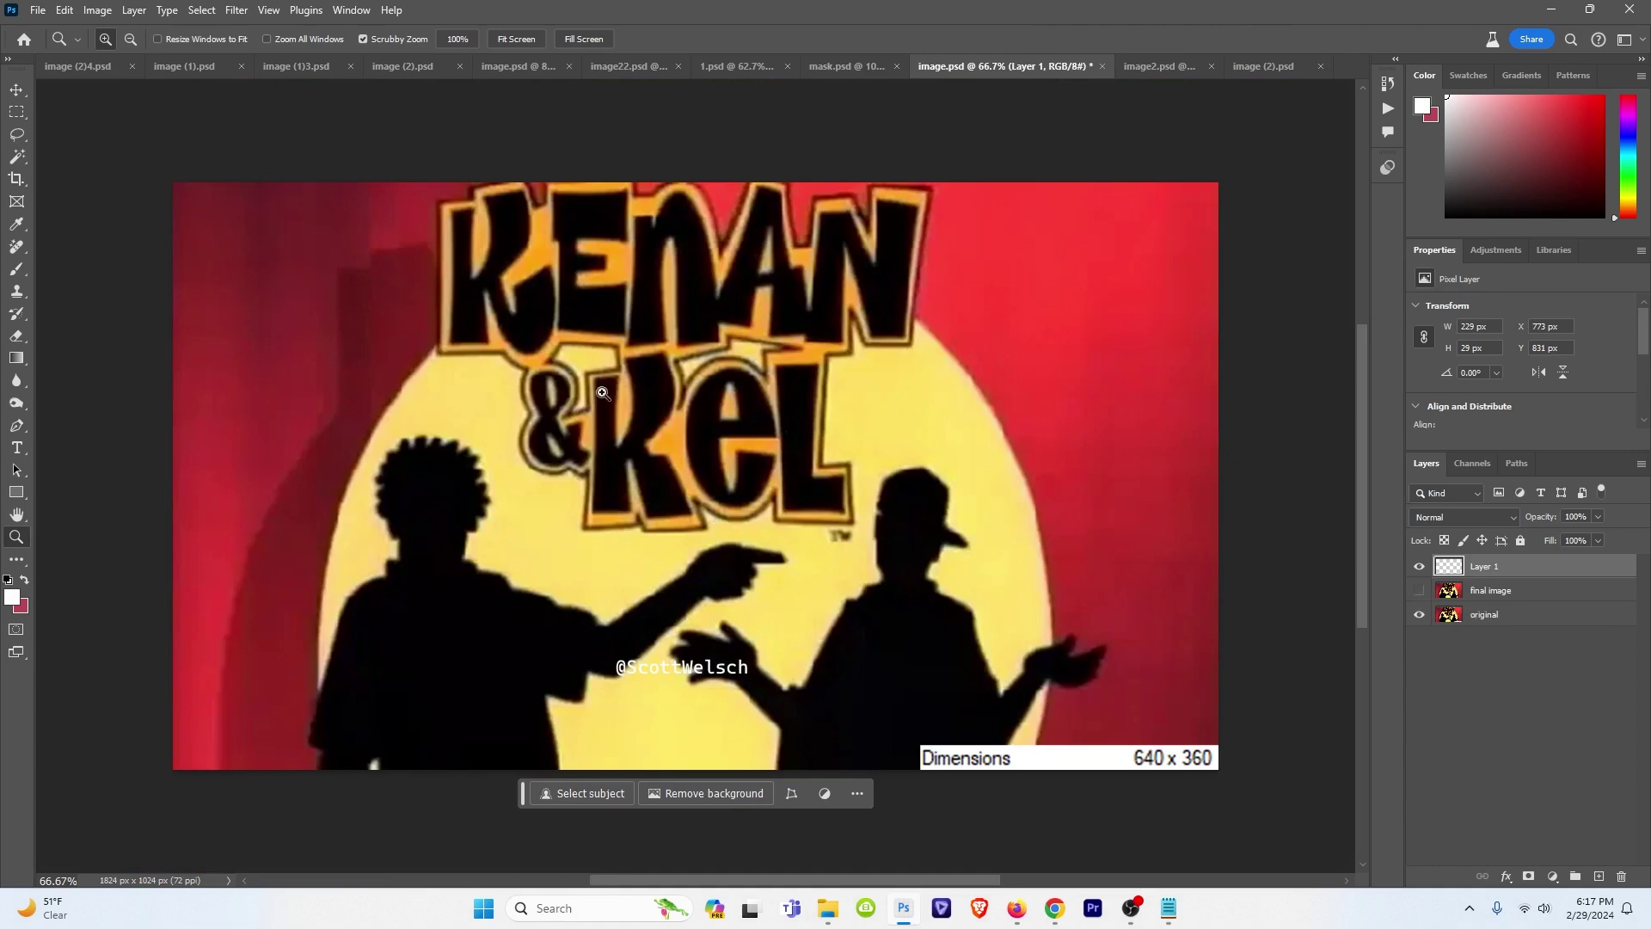
- Toggle the final image layer to compare the sharp title card with its 640 x 360 original
{"action": "left_click", "coordinate": [1420, 591]}
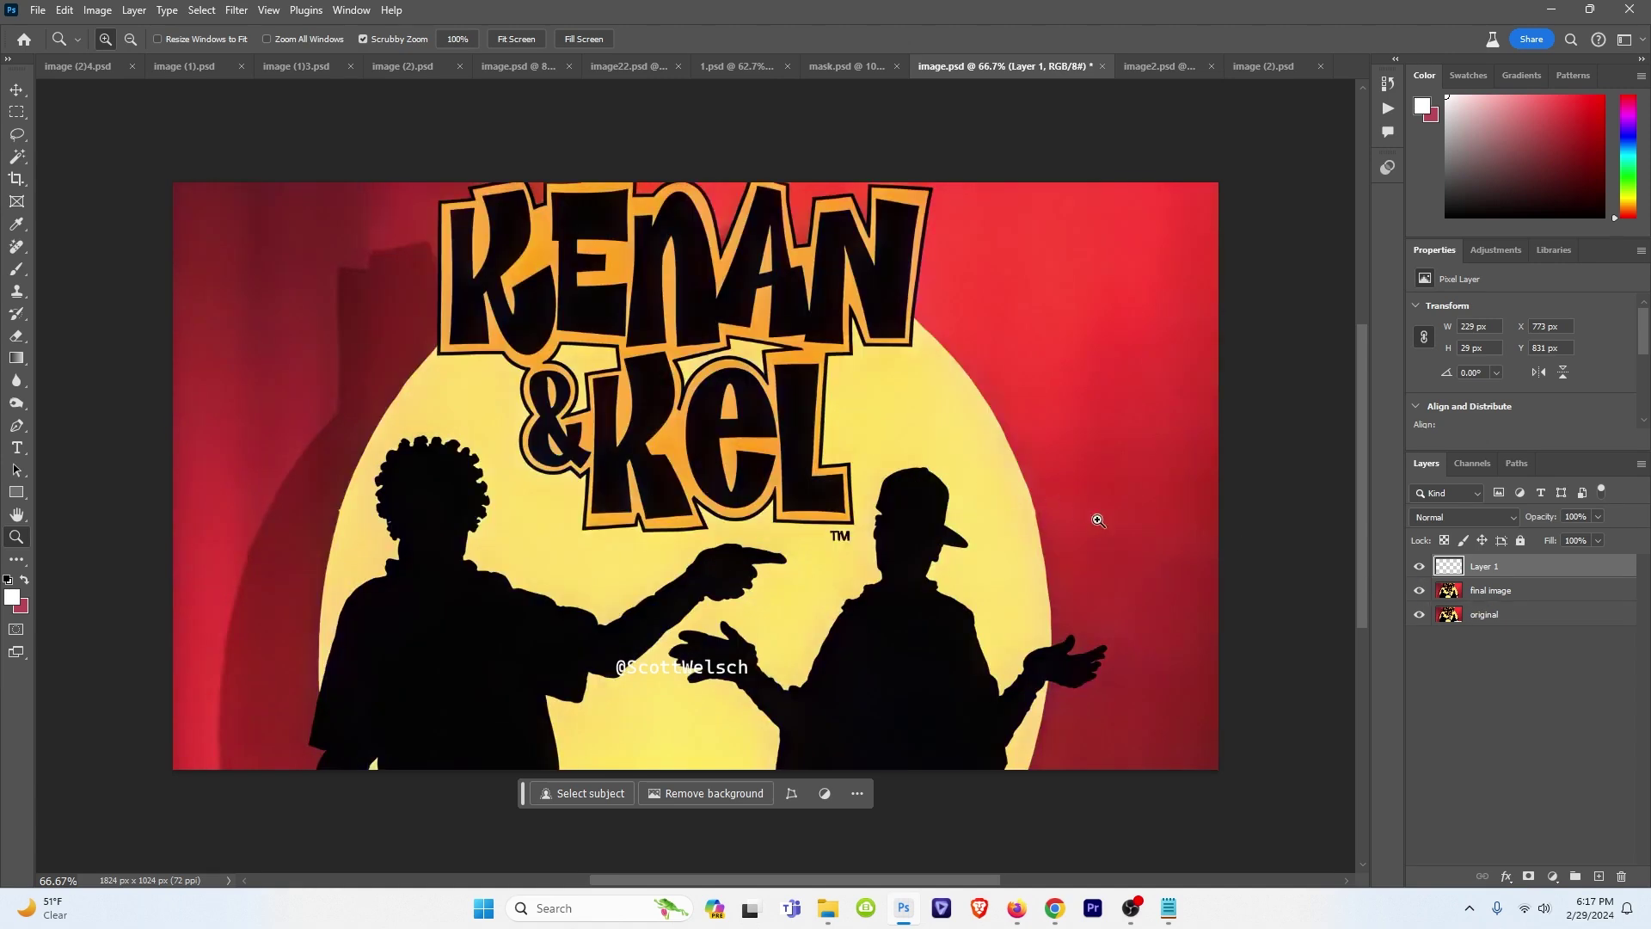
{"action": "left_click", "coordinate": [1420, 591]}
{"action": "left_click", "coordinate": [1420, 592]}
{"action": "left_click", "coordinate": [1420, 592]}
{"action": "left_click", "coordinate": [1420, 591]}
- At 100% zoom, pan to the lettering's top and compare the enhanced and original title card
{"action": "right_click", "coordinate": [602, 314]}
{"action": "left_click", "coordinate": [655, 351]}
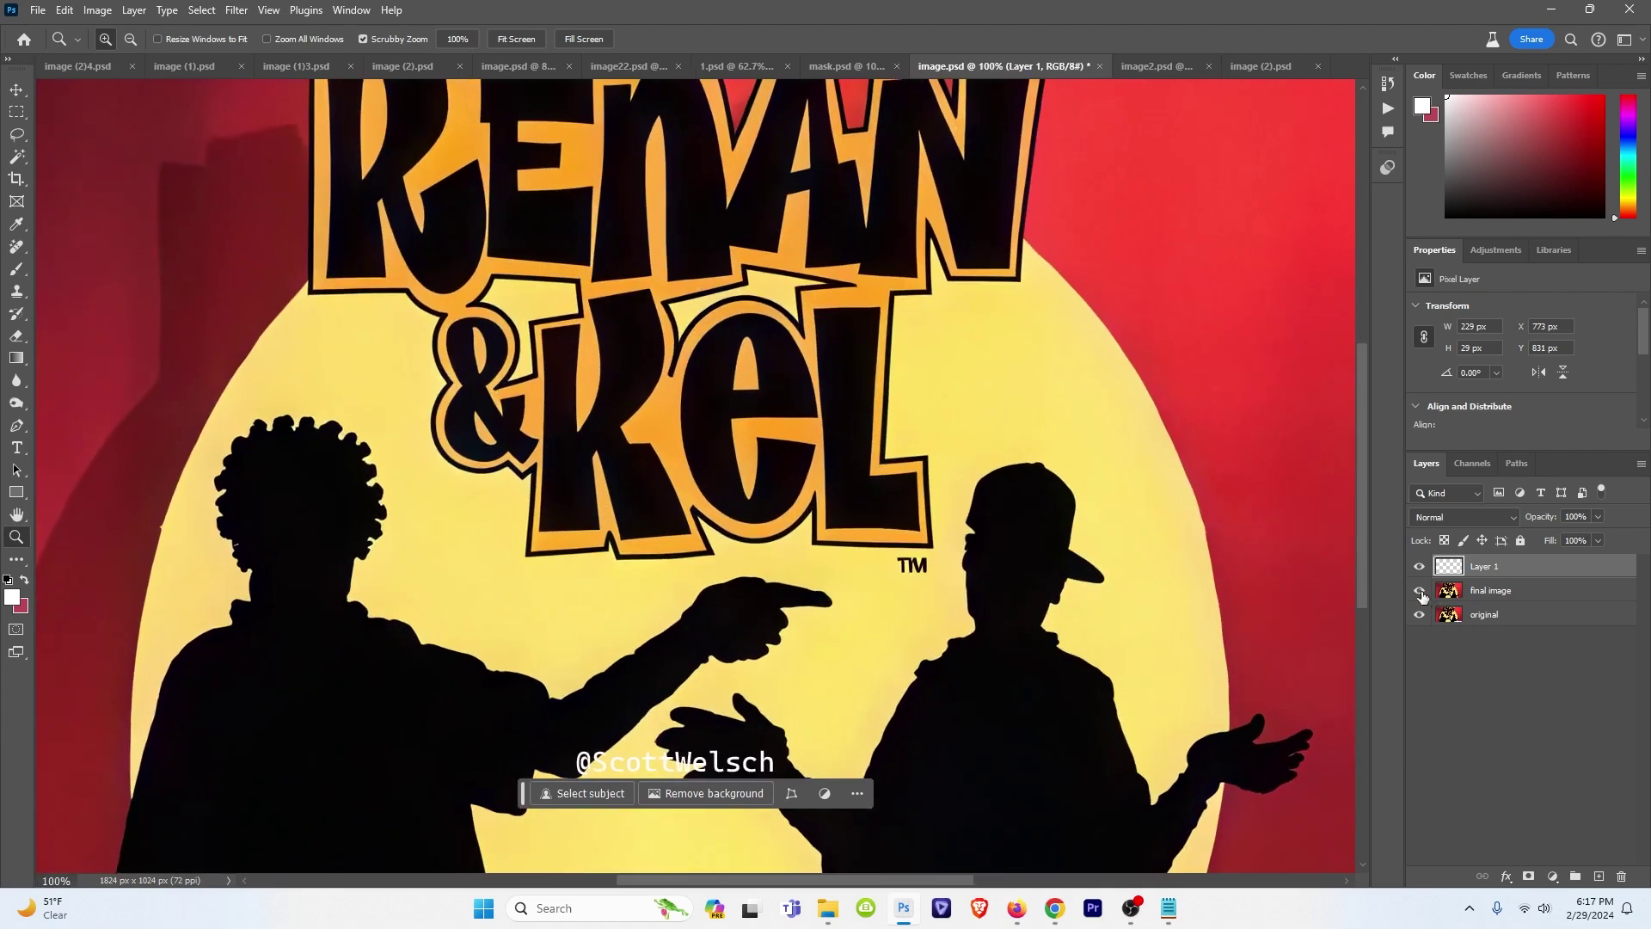
{"action": "left_click_drag", "start_coordinate": [1098, 430], "coordinate": [1097, 505]}
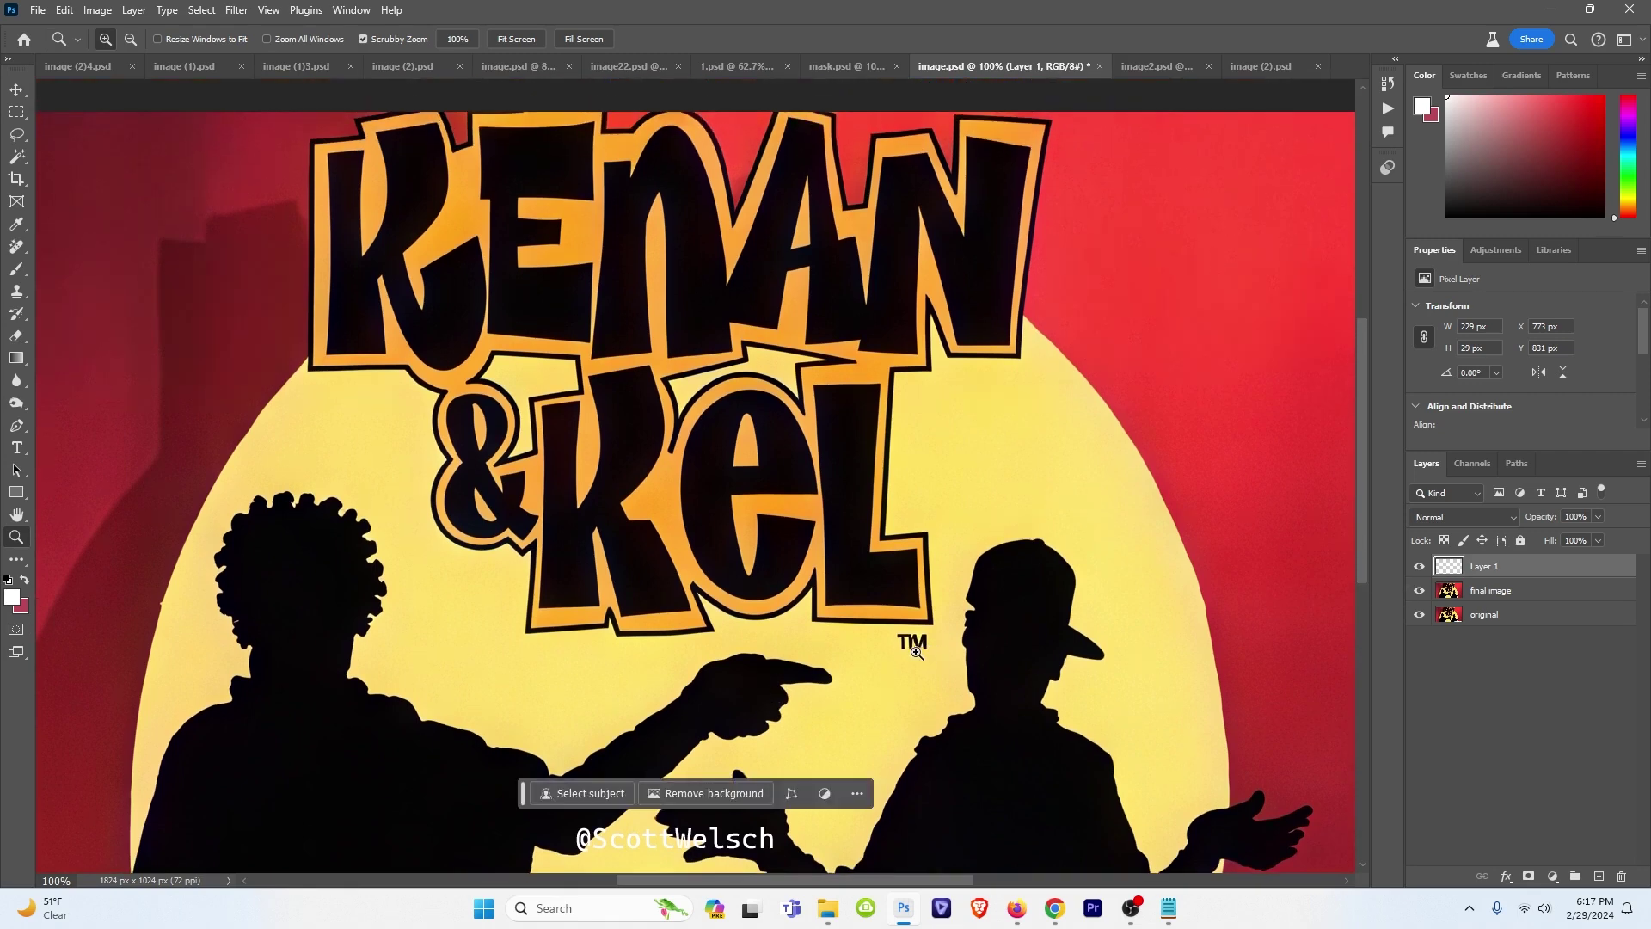
{"action": "left_click", "coordinate": [1420, 590]}
{"action": "left_click", "coordinate": [1419, 589]}
- Fit the title card on screen, recheck it at 100%, then switch to image2.psd
{"action": "right_click", "coordinate": [1225, 422]}
{"action": "left_click", "coordinate": [1260, 434]}
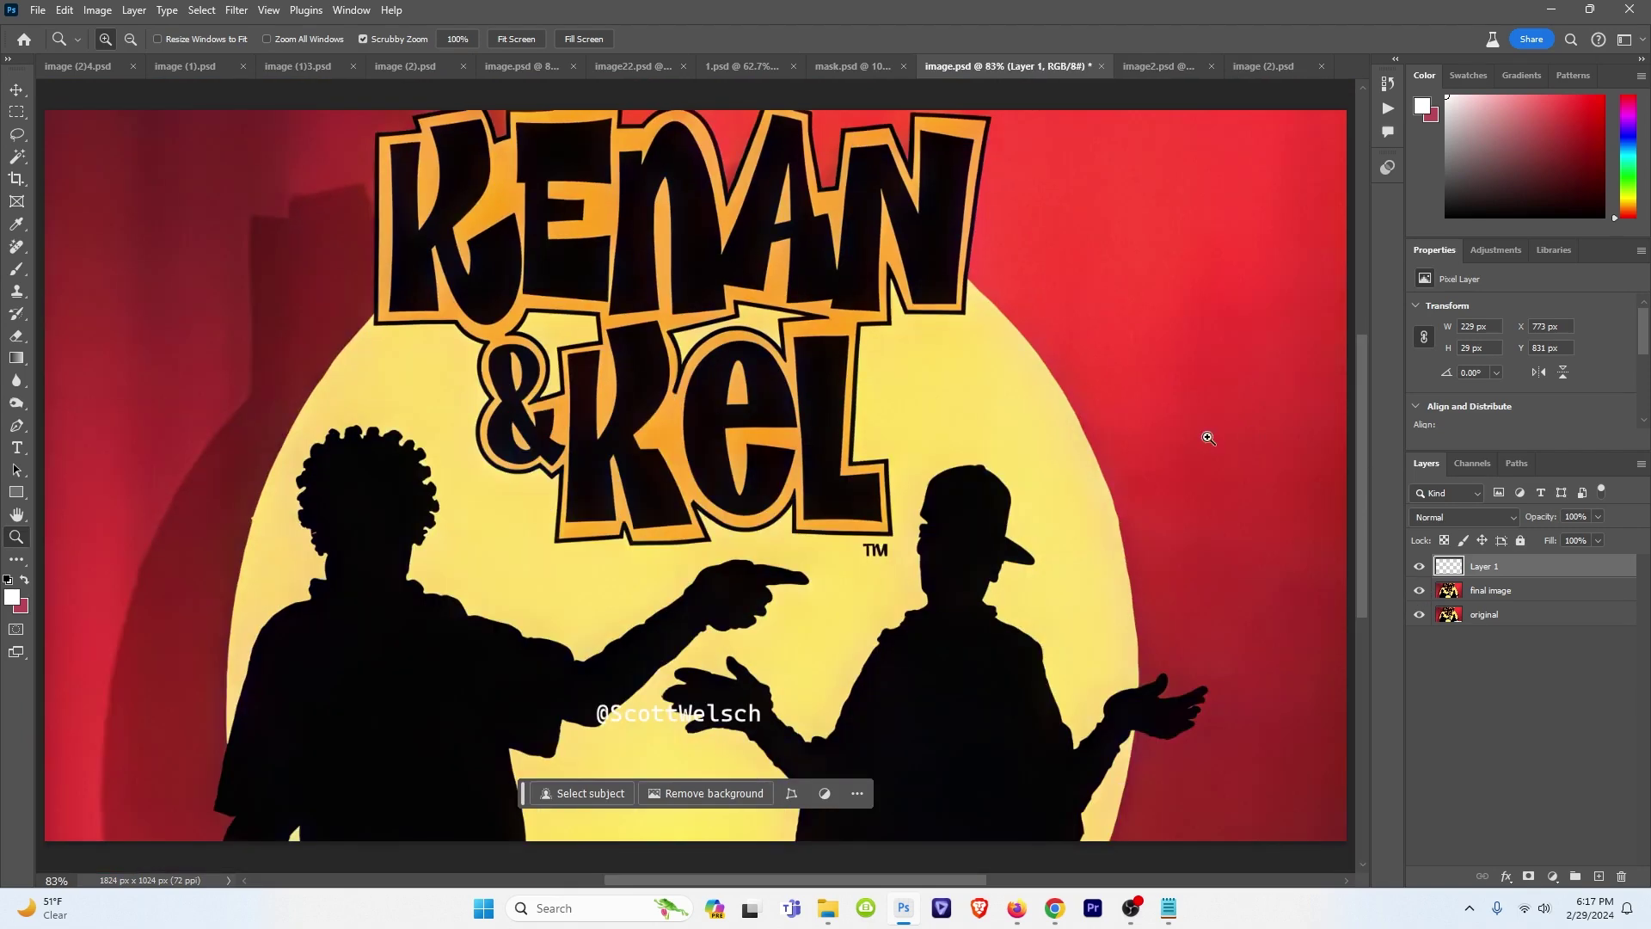
{"action": "scroll", "coordinate": [897, 572], "scroll_direction": "down", "scroll_amount": 1}
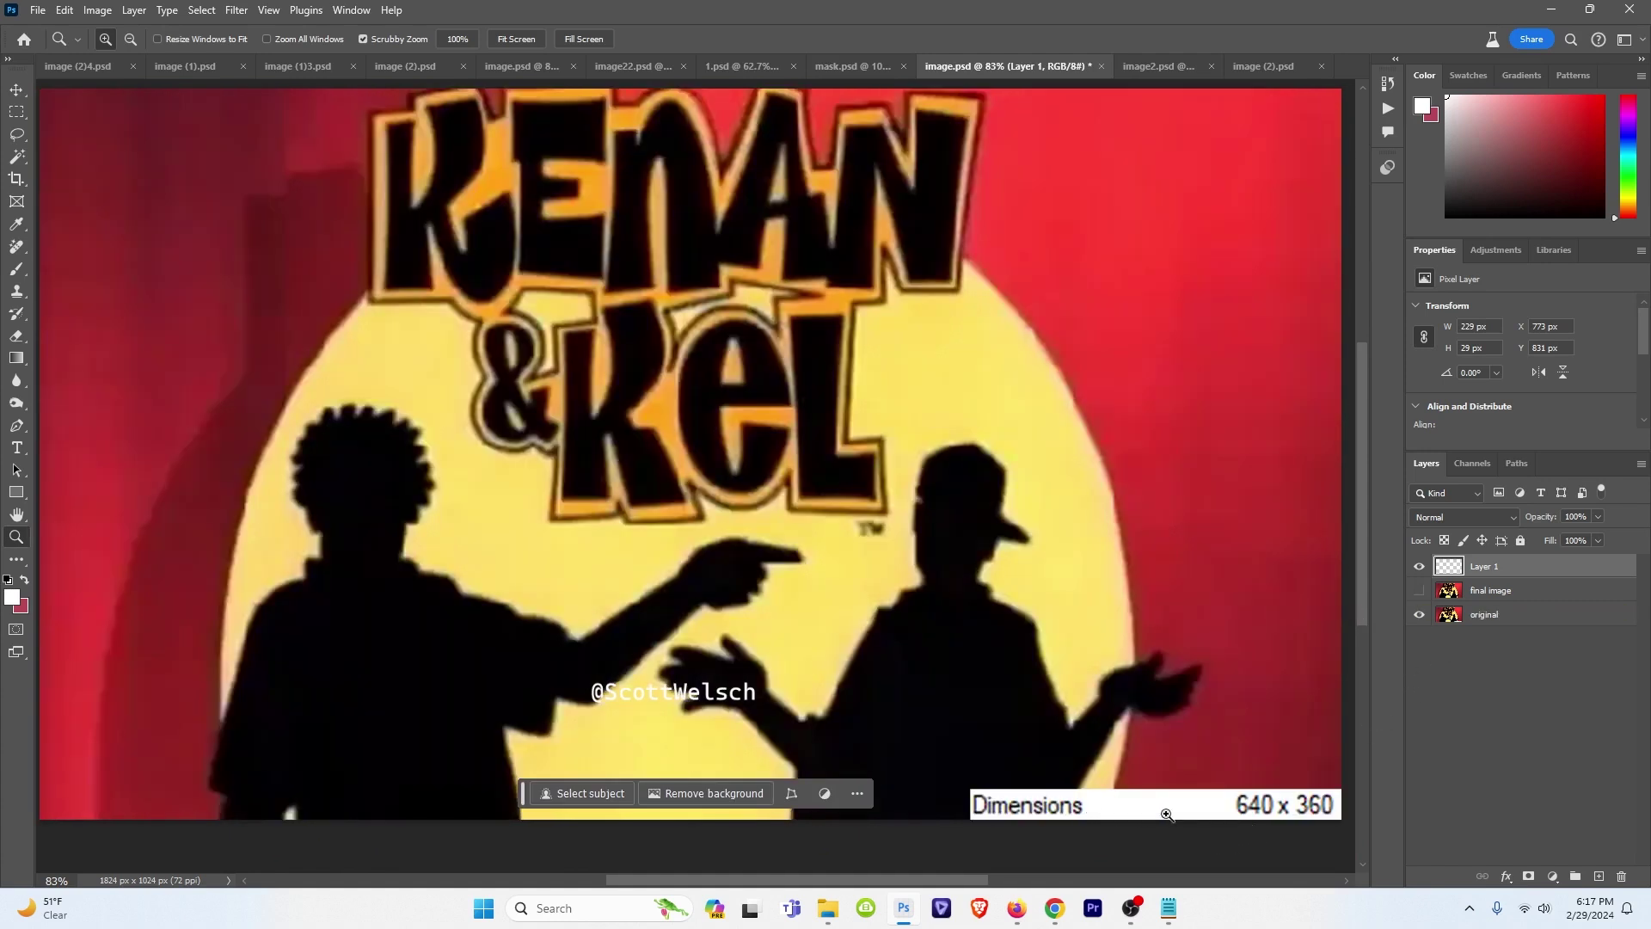
{"action": "left_click", "coordinate": [1419, 592]}
{"action": "right_click", "coordinate": [775, 193]}
{"action": "left_click", "coordinate": [808, 210]}
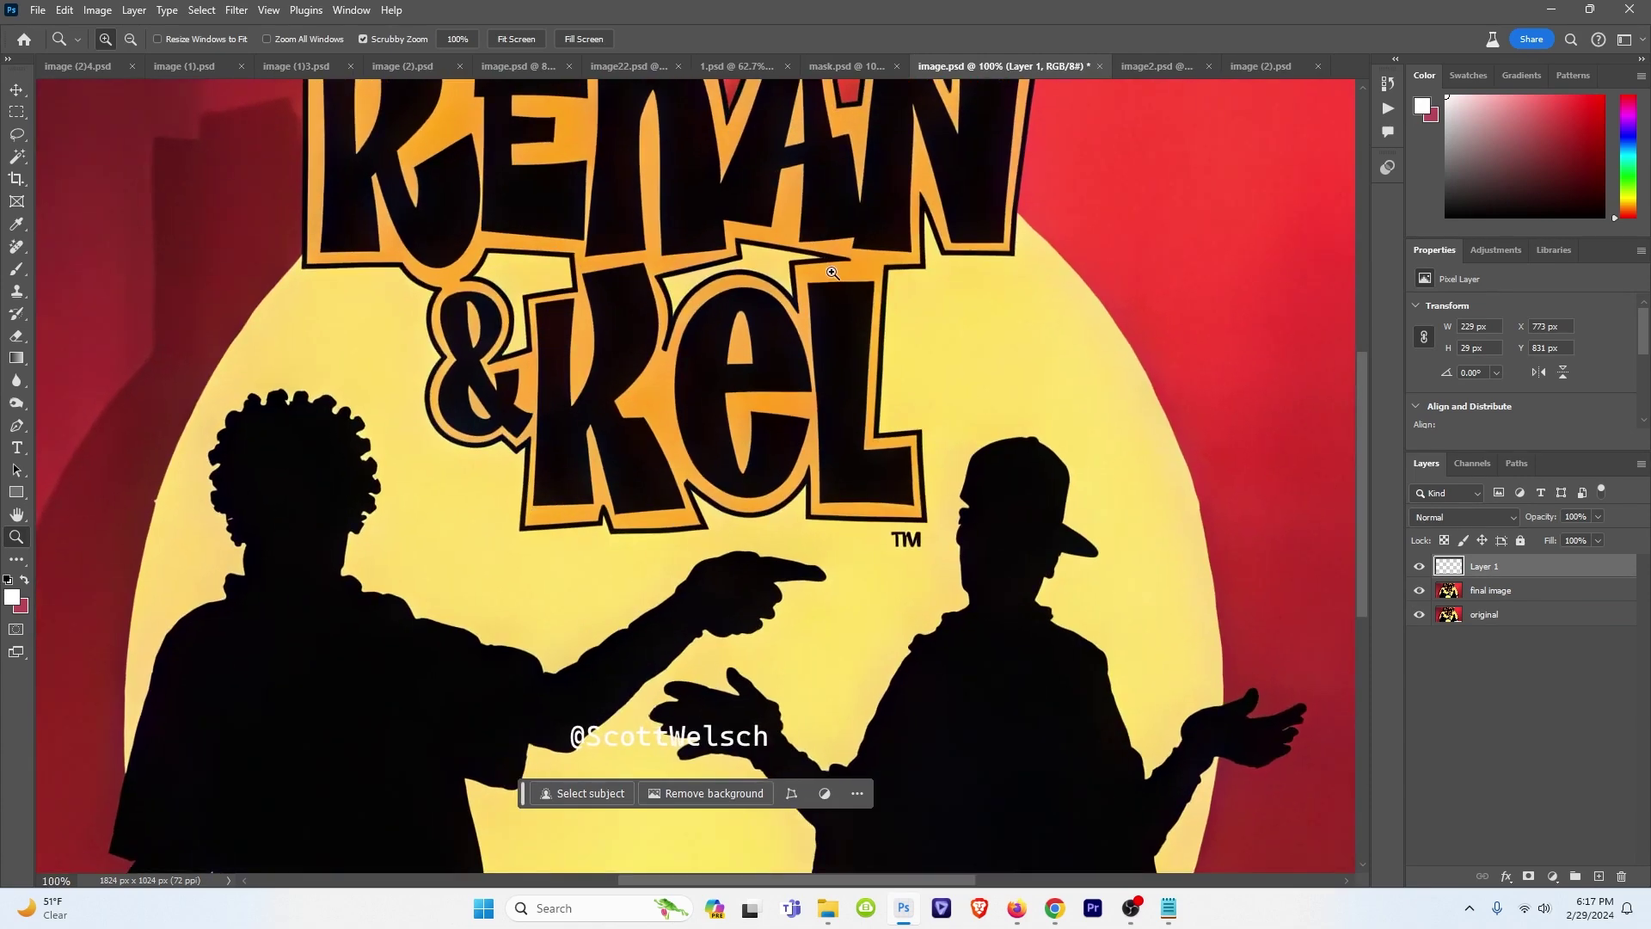
{"action": "right_click", "coordinate": [833, 272]}
{"action": "left_click", "coordinate": [847, 281]}
{"action": "left_click", "coordinate": [1142, 64]}
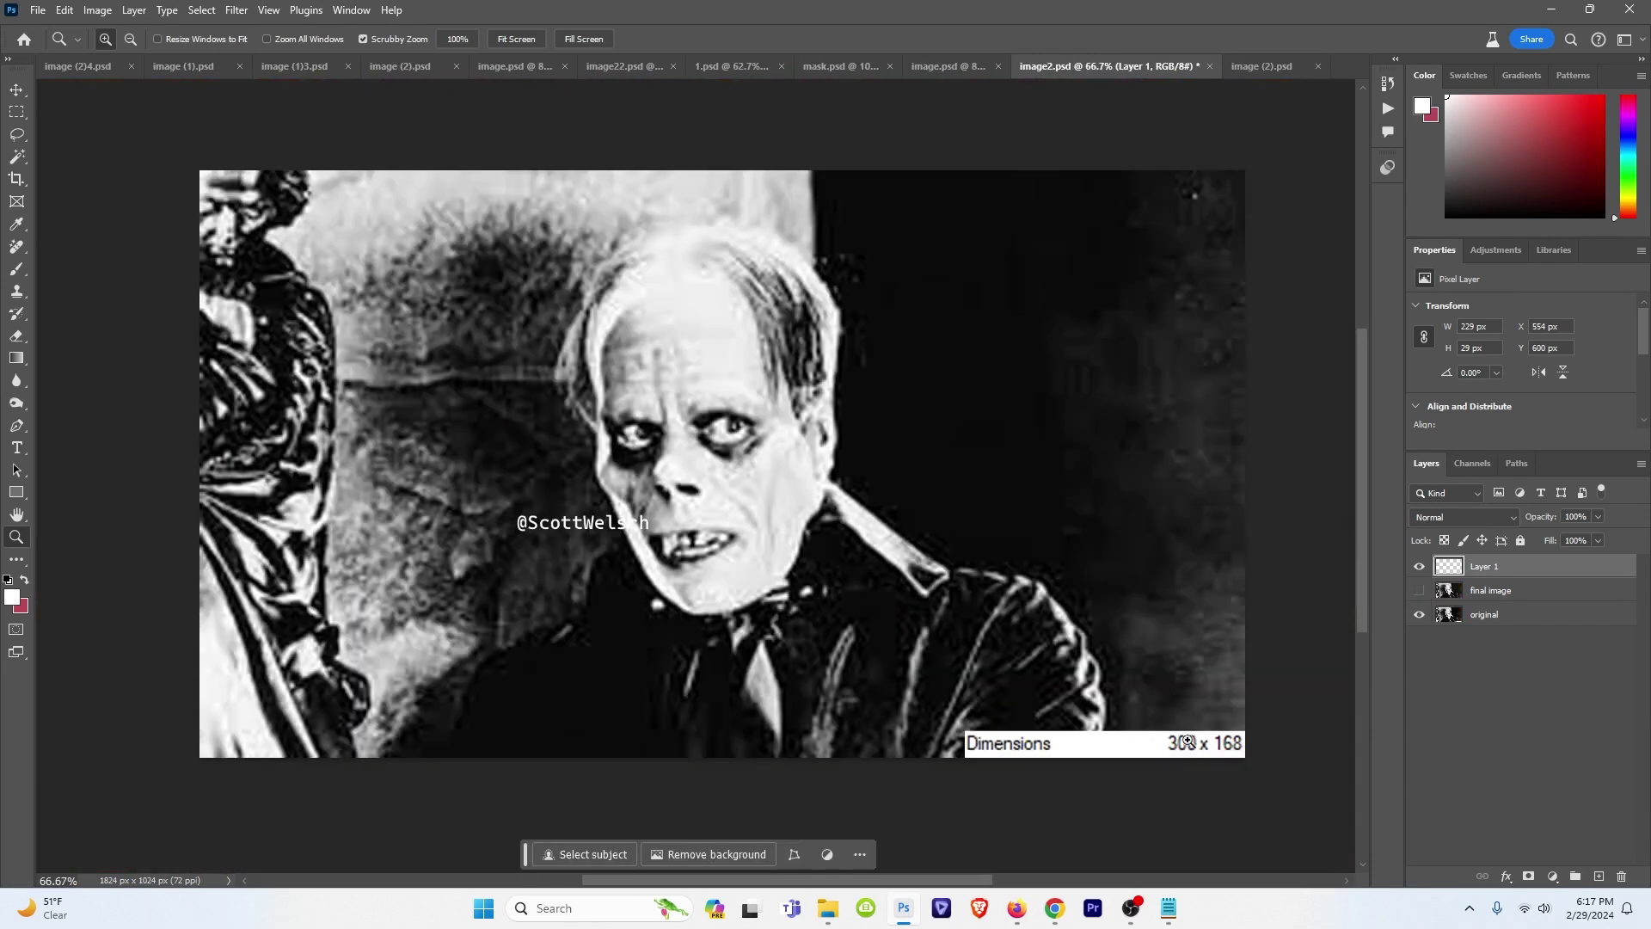
- Show the final image at 100% and toggle it against the blurry 300 x 168 original
{"action": "left_click", "coordinate": [1419, 591]}
{"action": "right_click", "coordinate": [729, 449]}
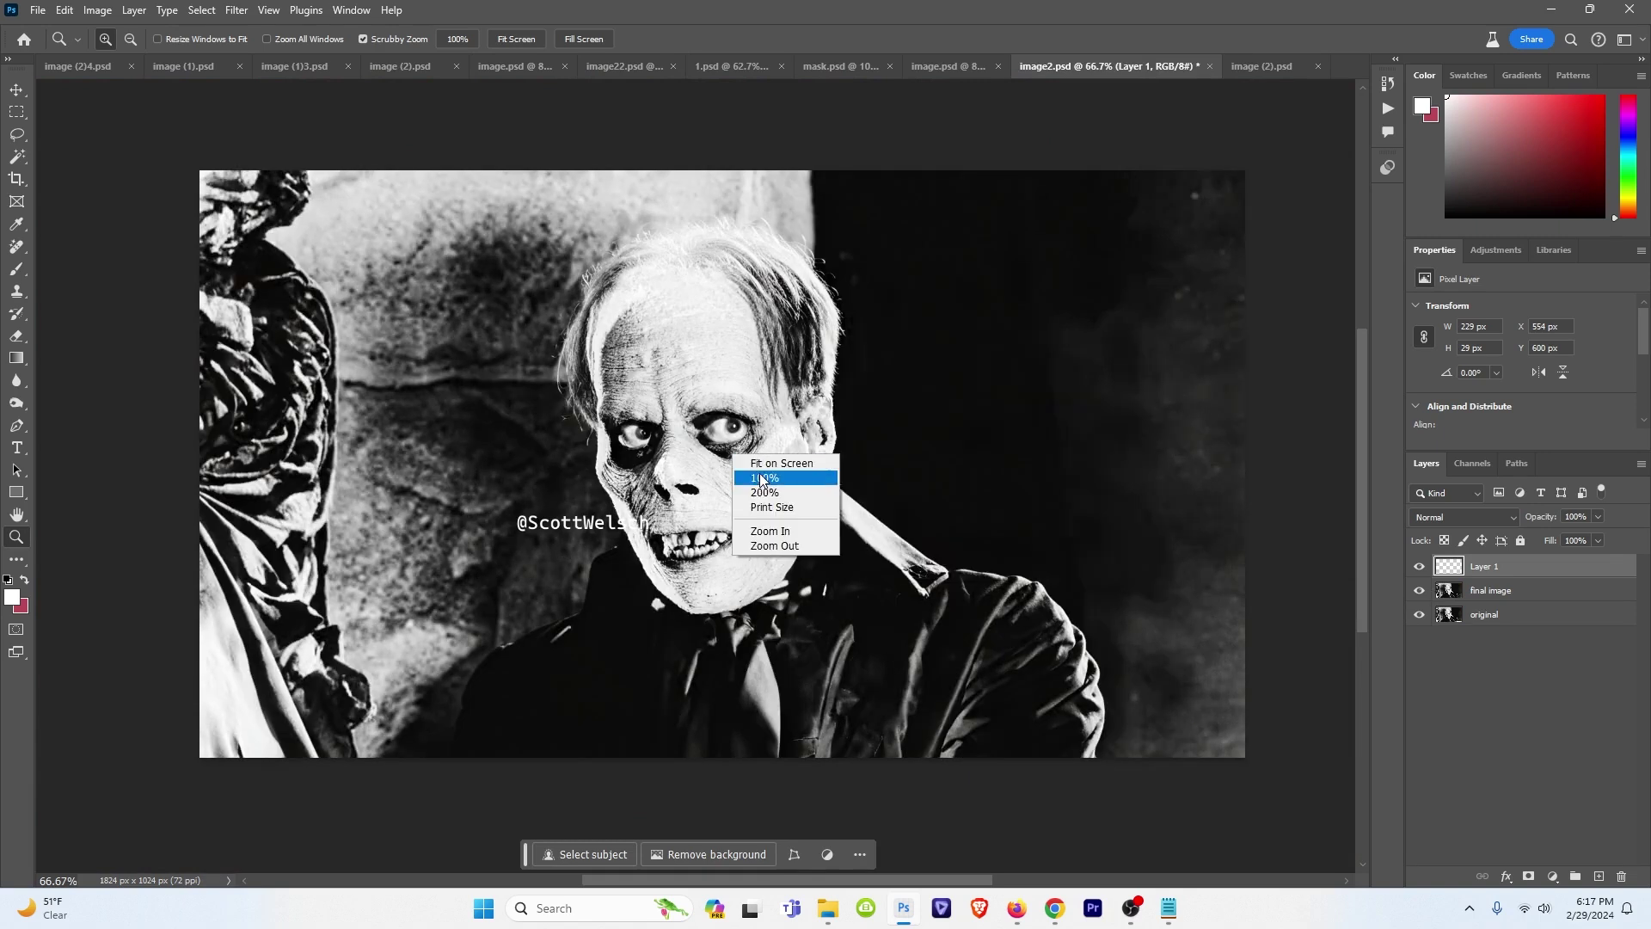
{"action": "left_click", "coordinate": [760, 471]}
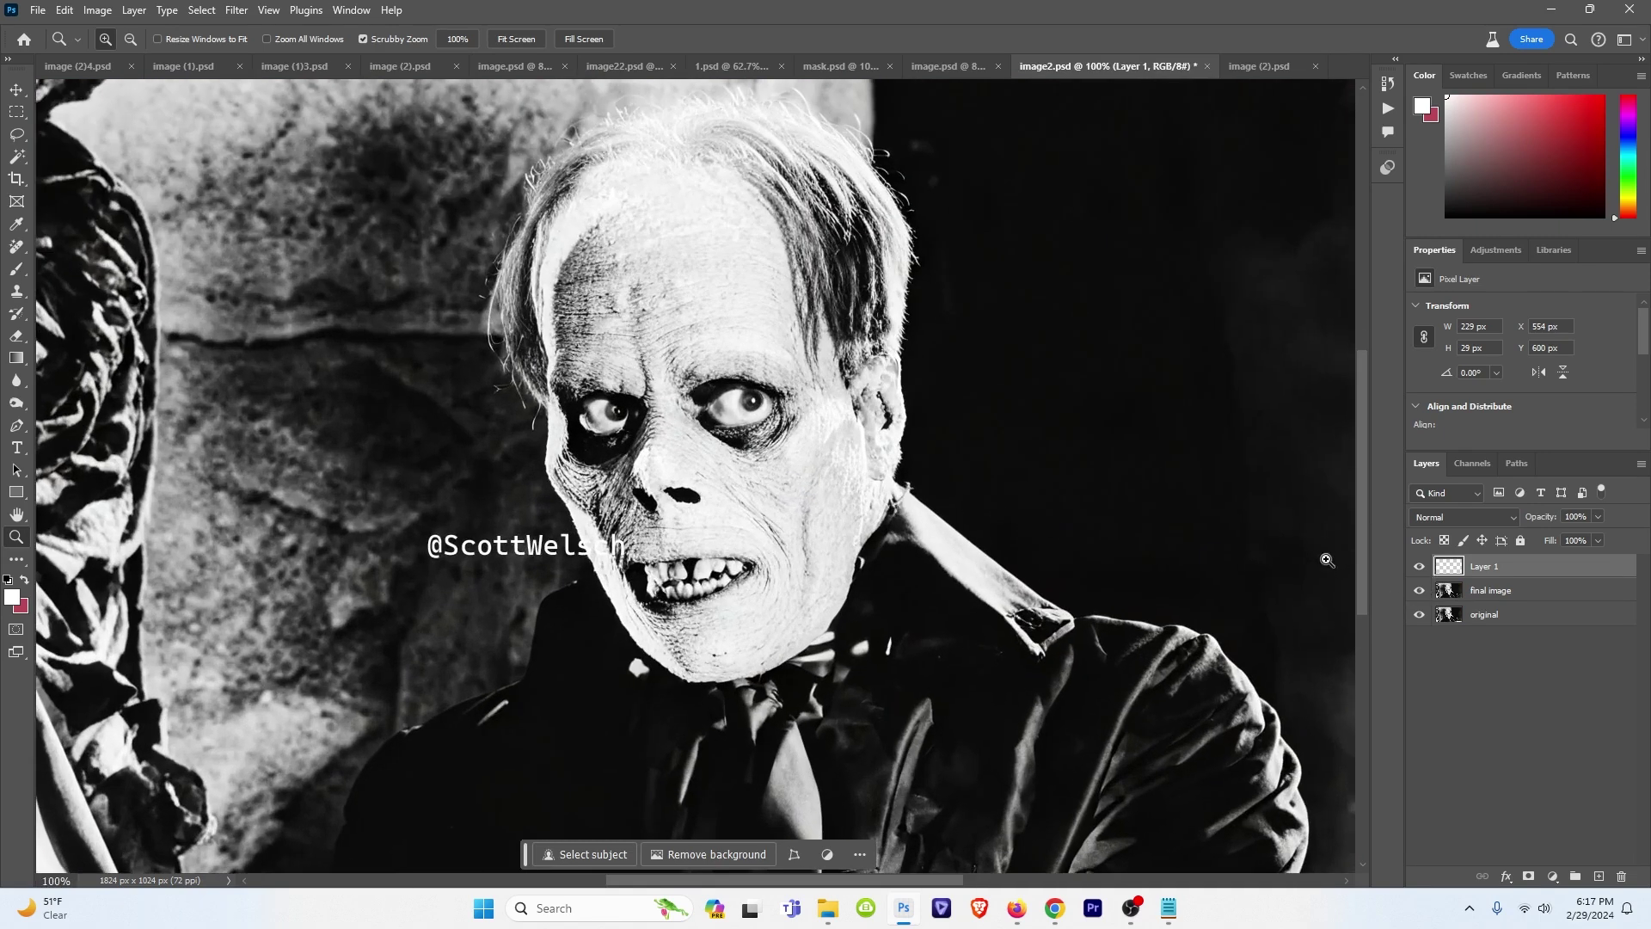
{"action": "left_click", "coordinate": [1420, 592]}
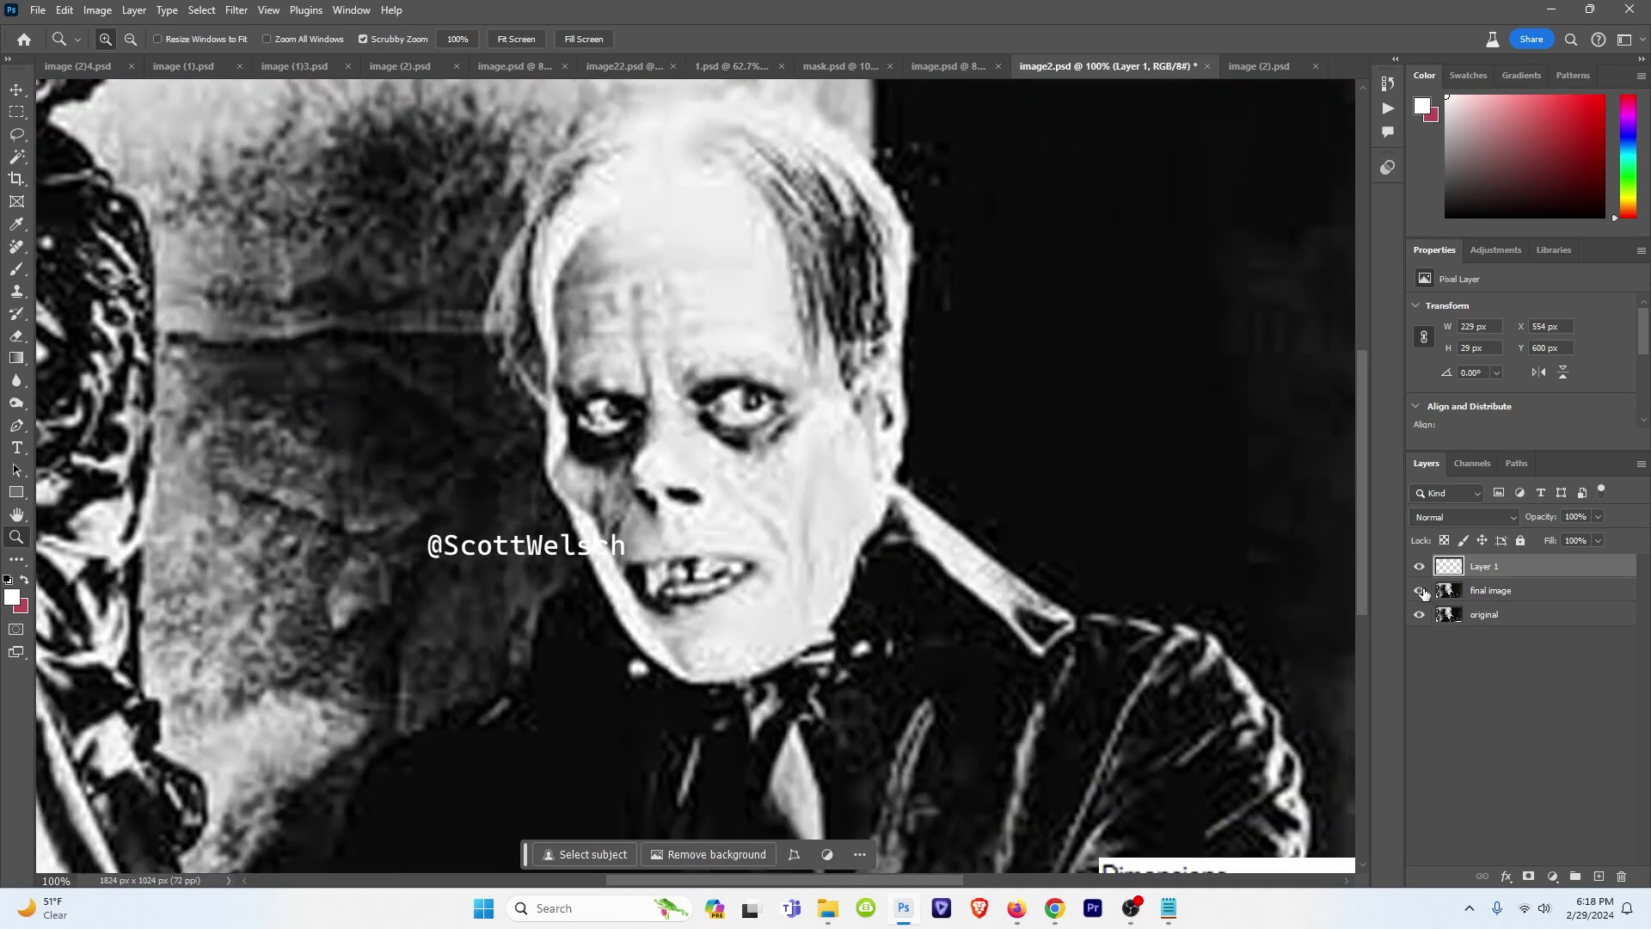
{"action": "left_click", "coordinate": [1420, 592]}
{"action": "left_click", "coordinate": [1419, 590]}
{"action": "left_click", "coordinate": [1419, 592]}
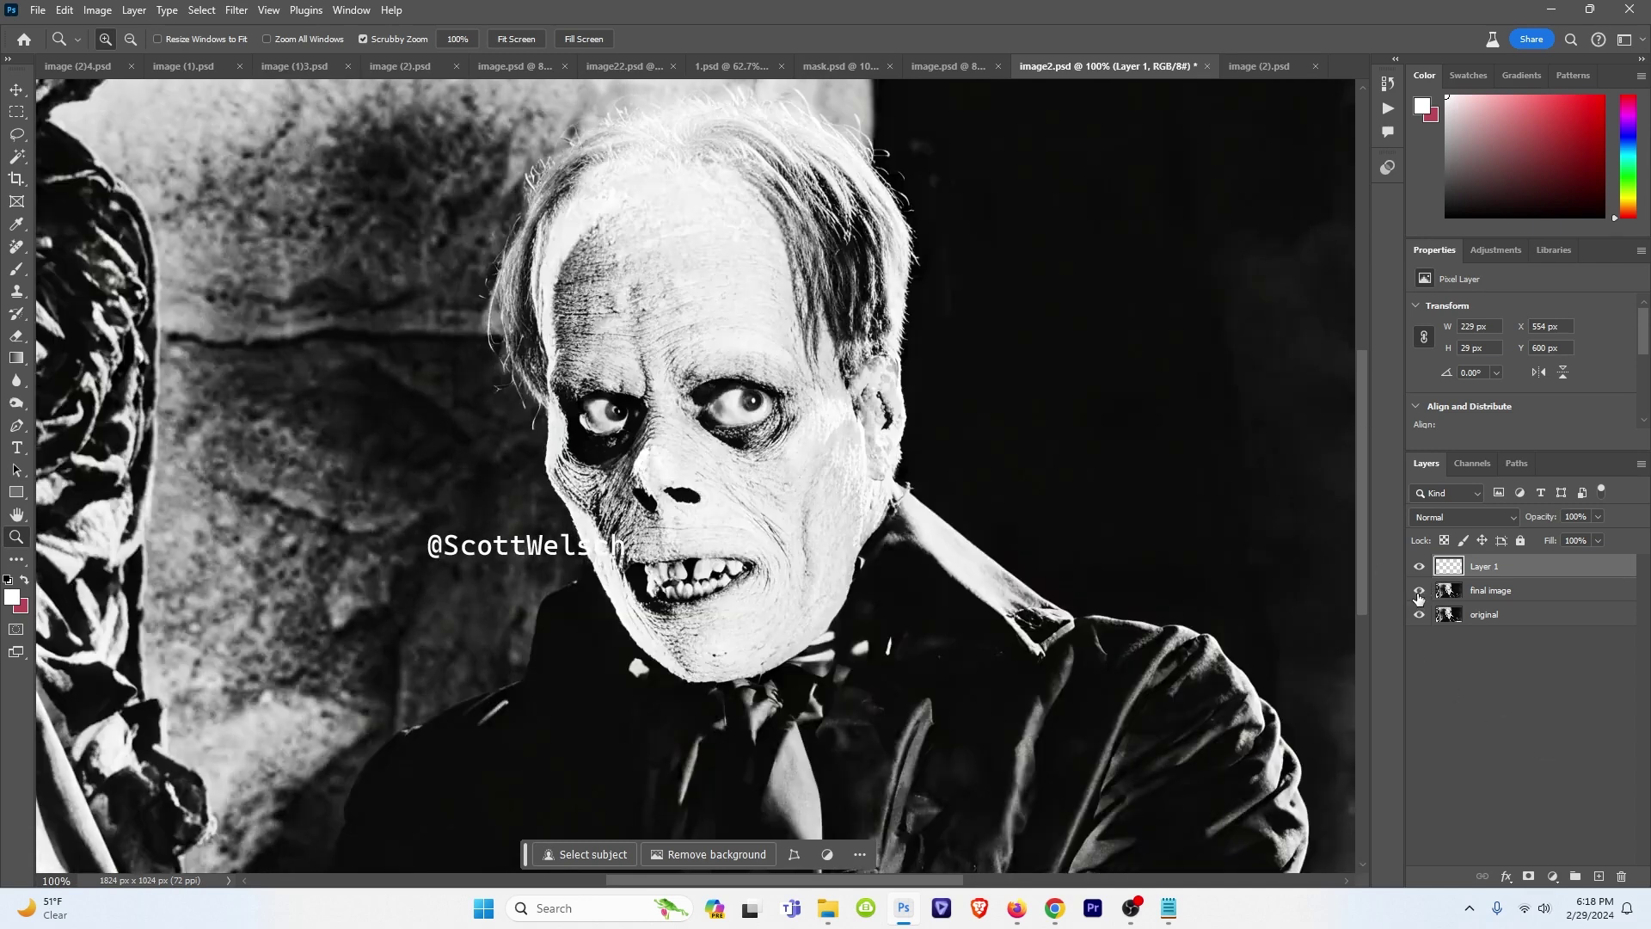
- Pan around the face and compare once more, ending with the restored version visible
{"action": "left_click_drag", "start_coordinate": [351, 470], "coordinate": [975, 611]}
{"action": "left_click_drag", "start_coordinate": [841, 618], "coordinate": [698, 561]}
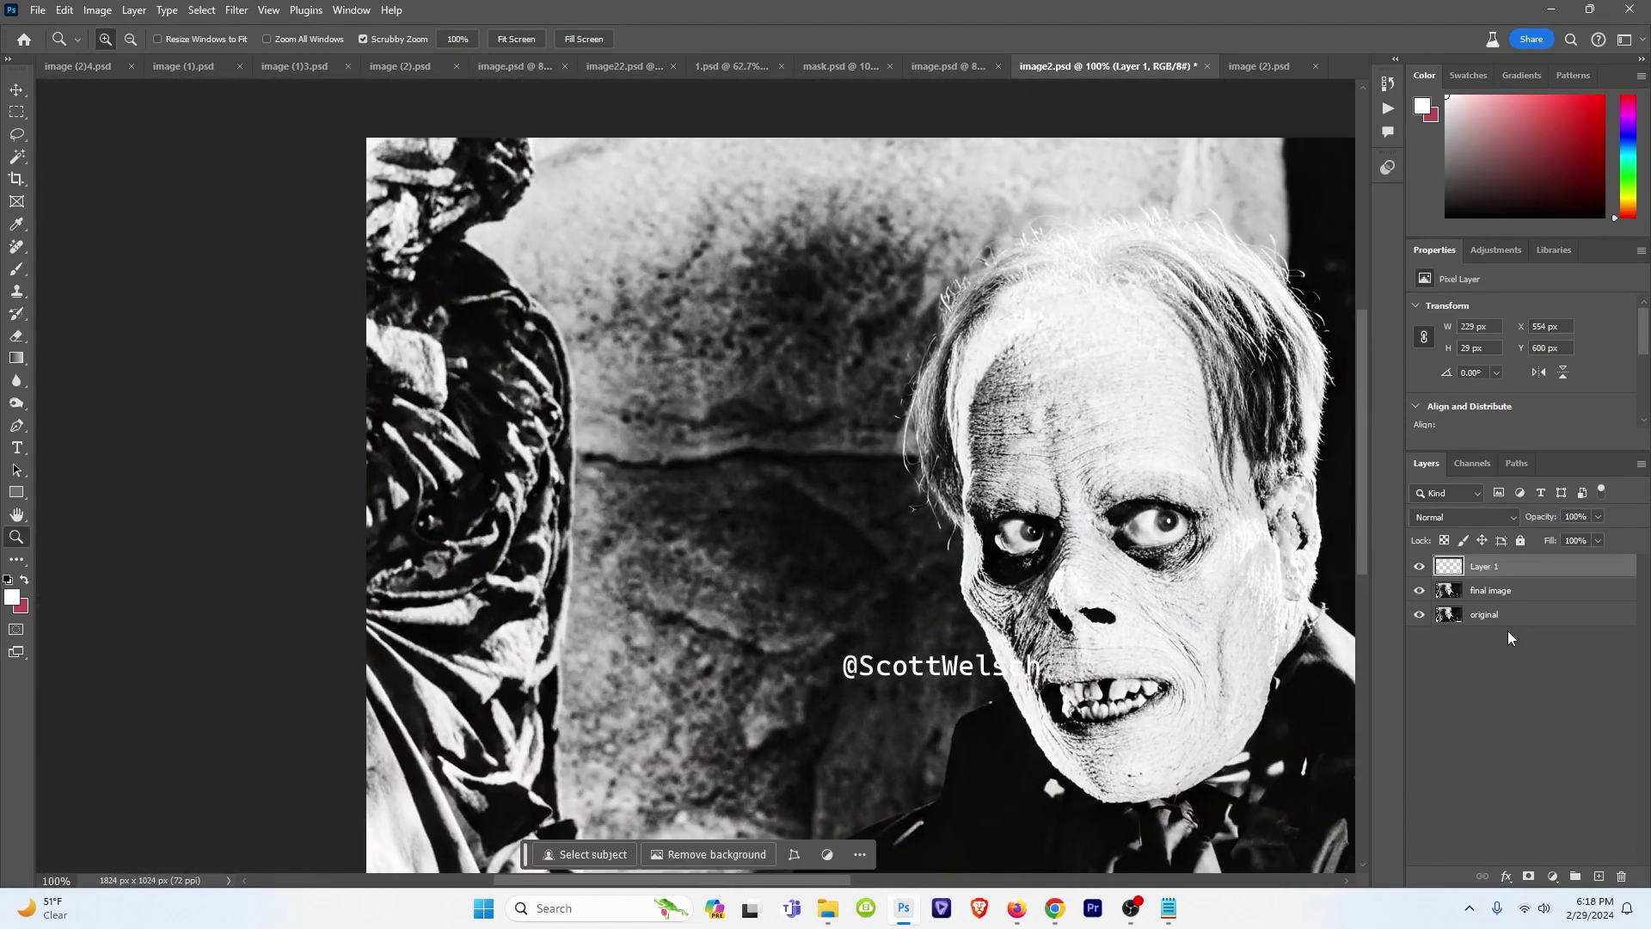
{"action": "left_click", "coordinate": [1419, 592]}
{"action": "left_click", "coordinate": [1419, 592]}
{"action": "left_click_drag", "start_coordinate": [1327, 577], "coordinate": [1275, 554]}
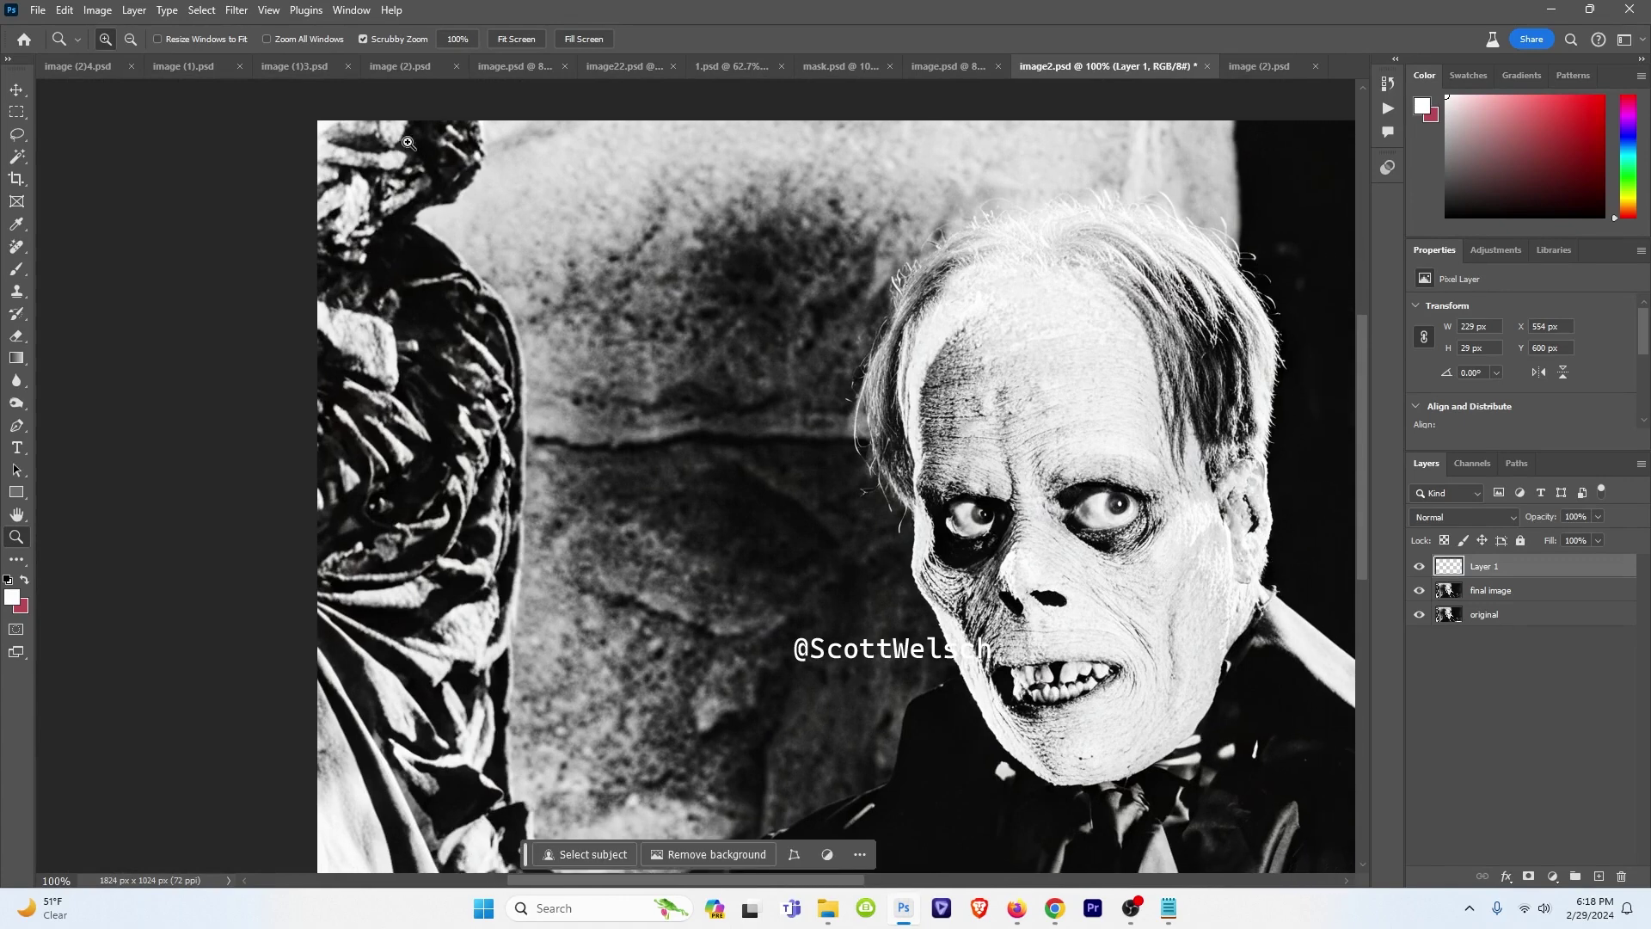
- Switch to image (2).psd, view it at 100%, show the enhanced final image, and pan the photo up
{"action": "key", "text": "ctrl+Tab"}
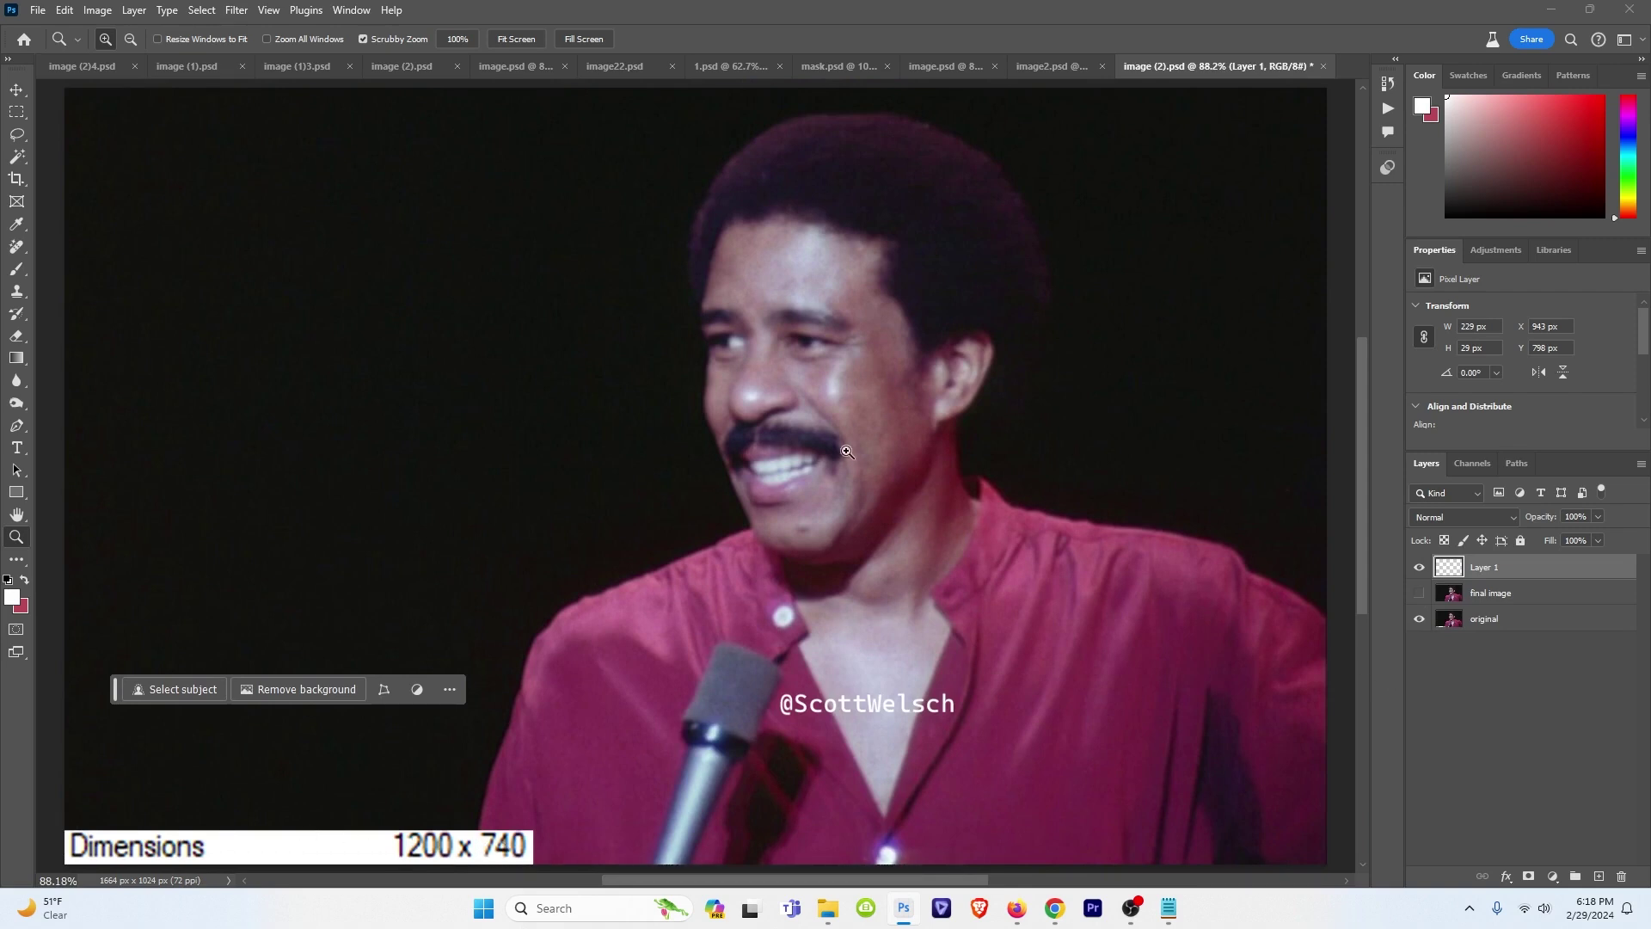
{"action": "key", "text": "ctrl+1"}
{"action": "left_click", "coordinate": [1419, 593]}
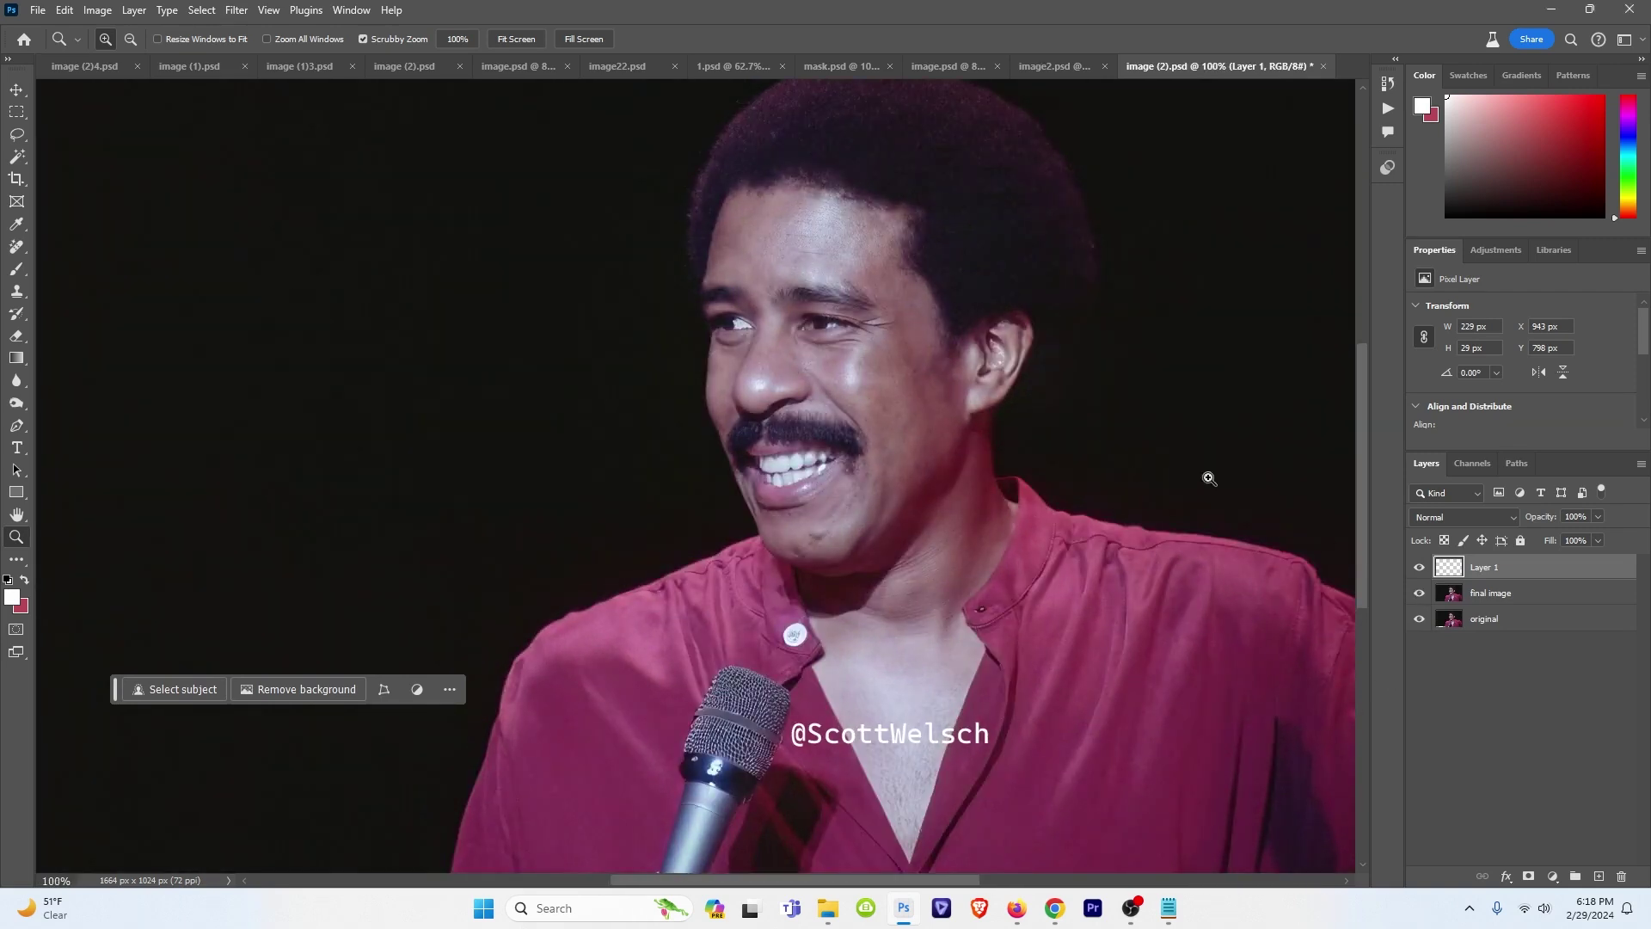
{"action": "scroll", "coordinate": [900, 358], "scroll_direction": "up", "scroll_amount": 3}
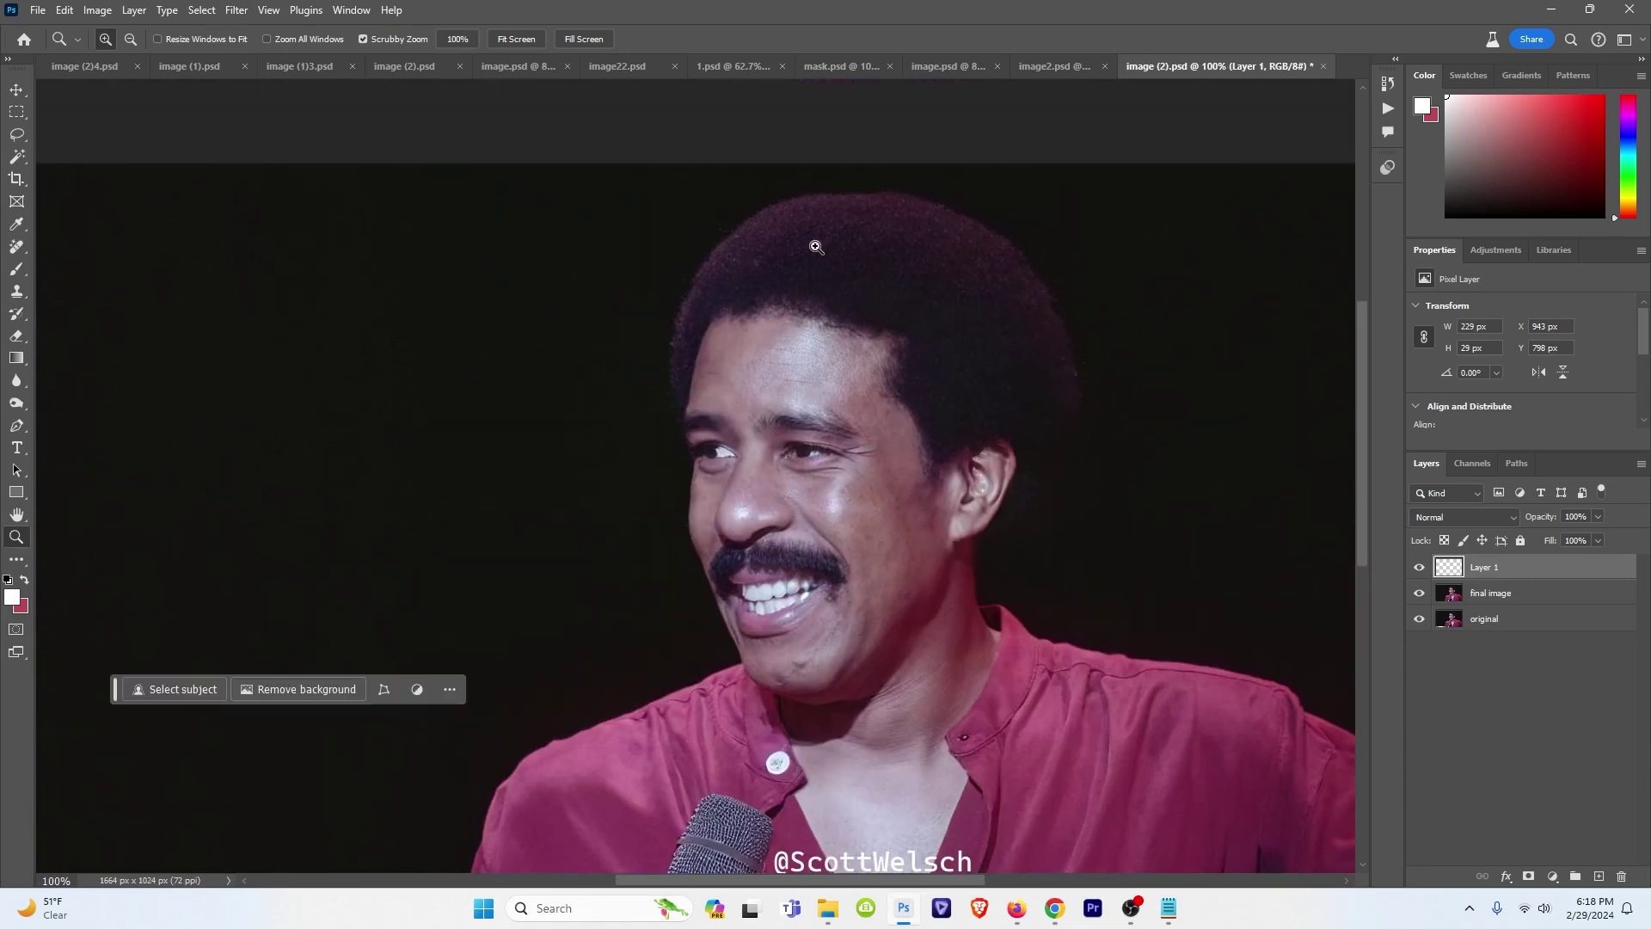
{"action": "key", "text": "space"}
{"action": "left_click_drag", "start_coordinate": [956, 547], "coordinate": [964, 443]}
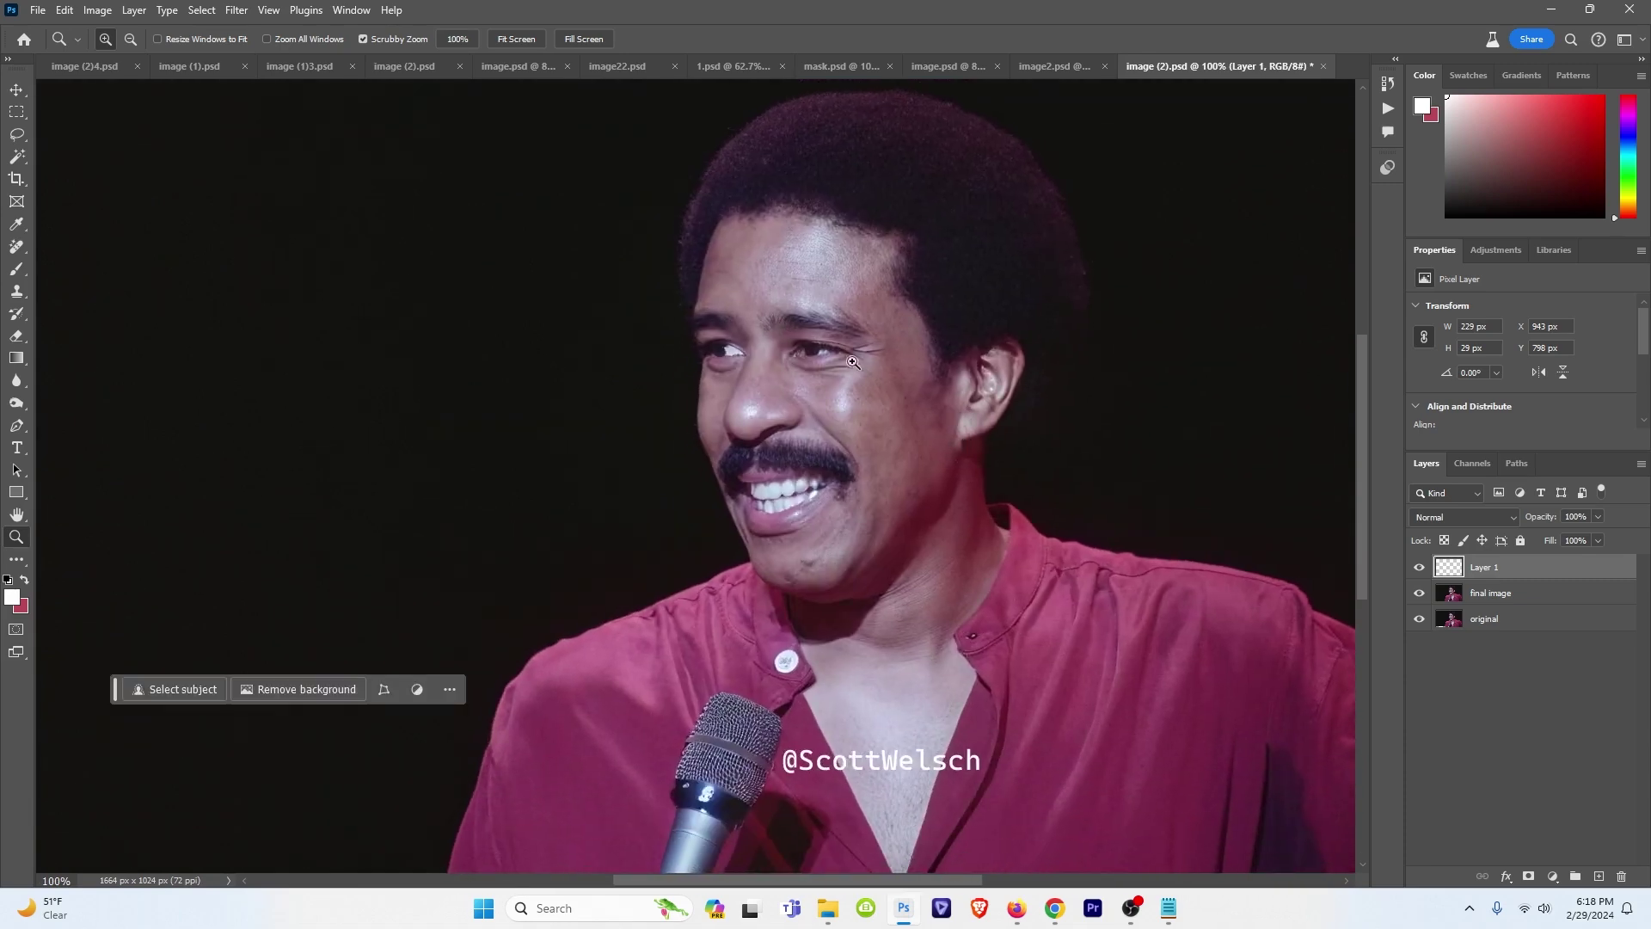
{"action": "key", "text": "space"}
{"action": "left_click_drag", "start_coordinate": [837, 733], "coordinate": [833, 666]}
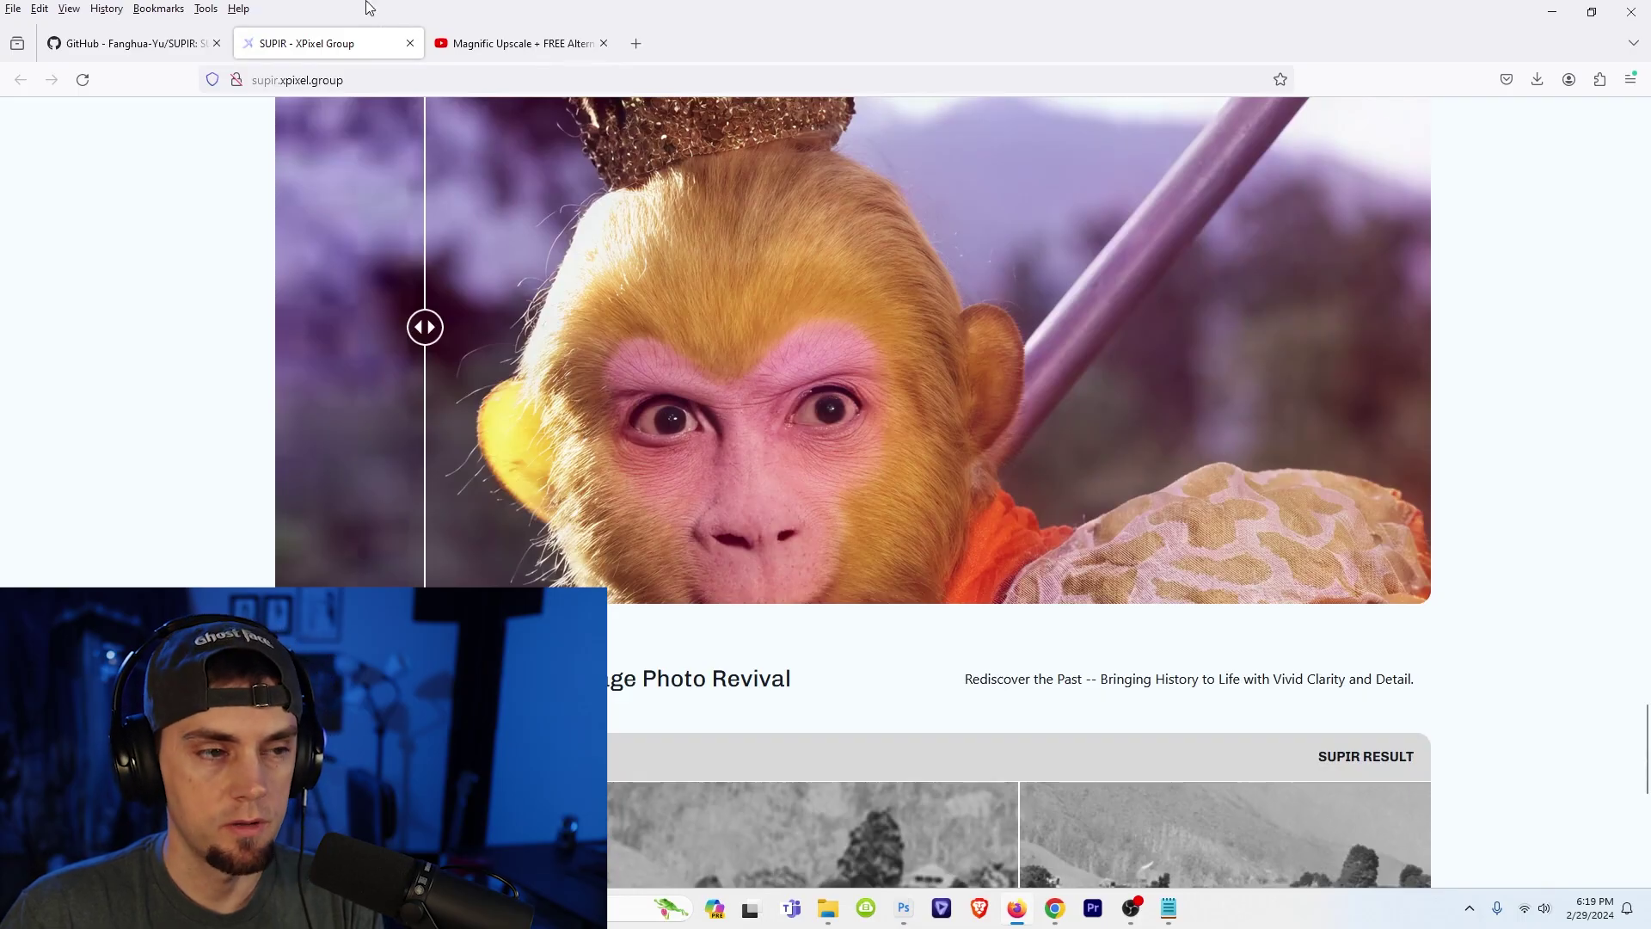
- Glance over the GitHub SUPIR repository page, then return to the SUPIR project page
{"action": "left_click", "coordinate": [129, 43]}
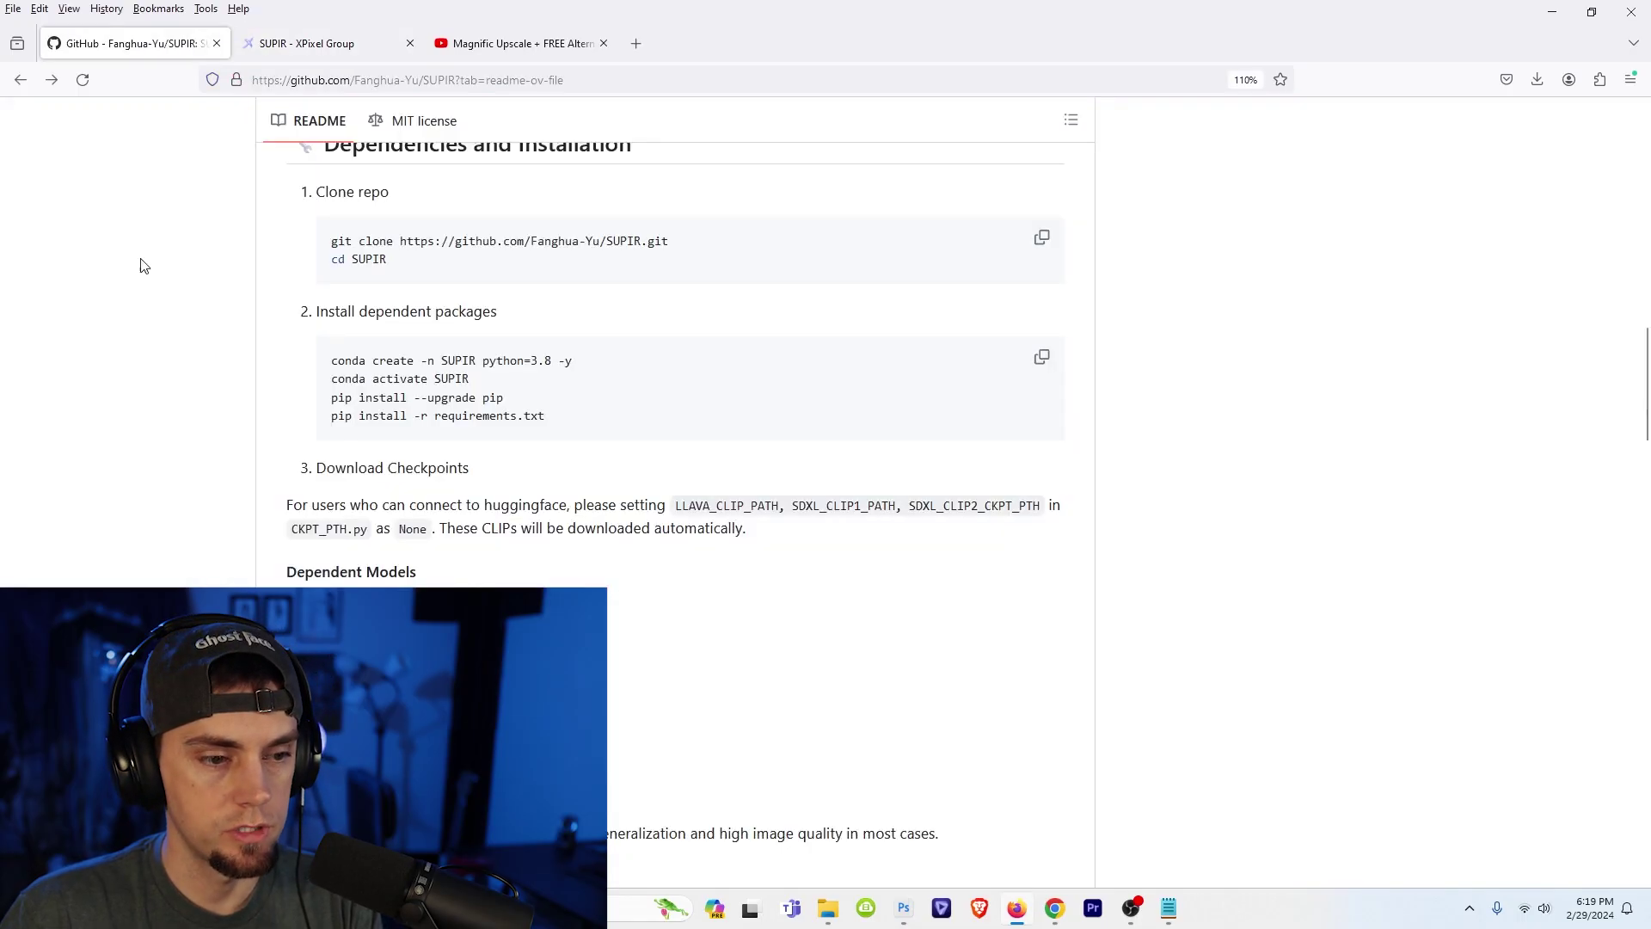
{"action": "scroll", "coordinate": [142, 327], "scroll_direction": "down", "scroll_amount": 10}
{"action": "scroll", "coordinate": [142, 413], "scroll_direction": "up", "scroll_amount": 15}
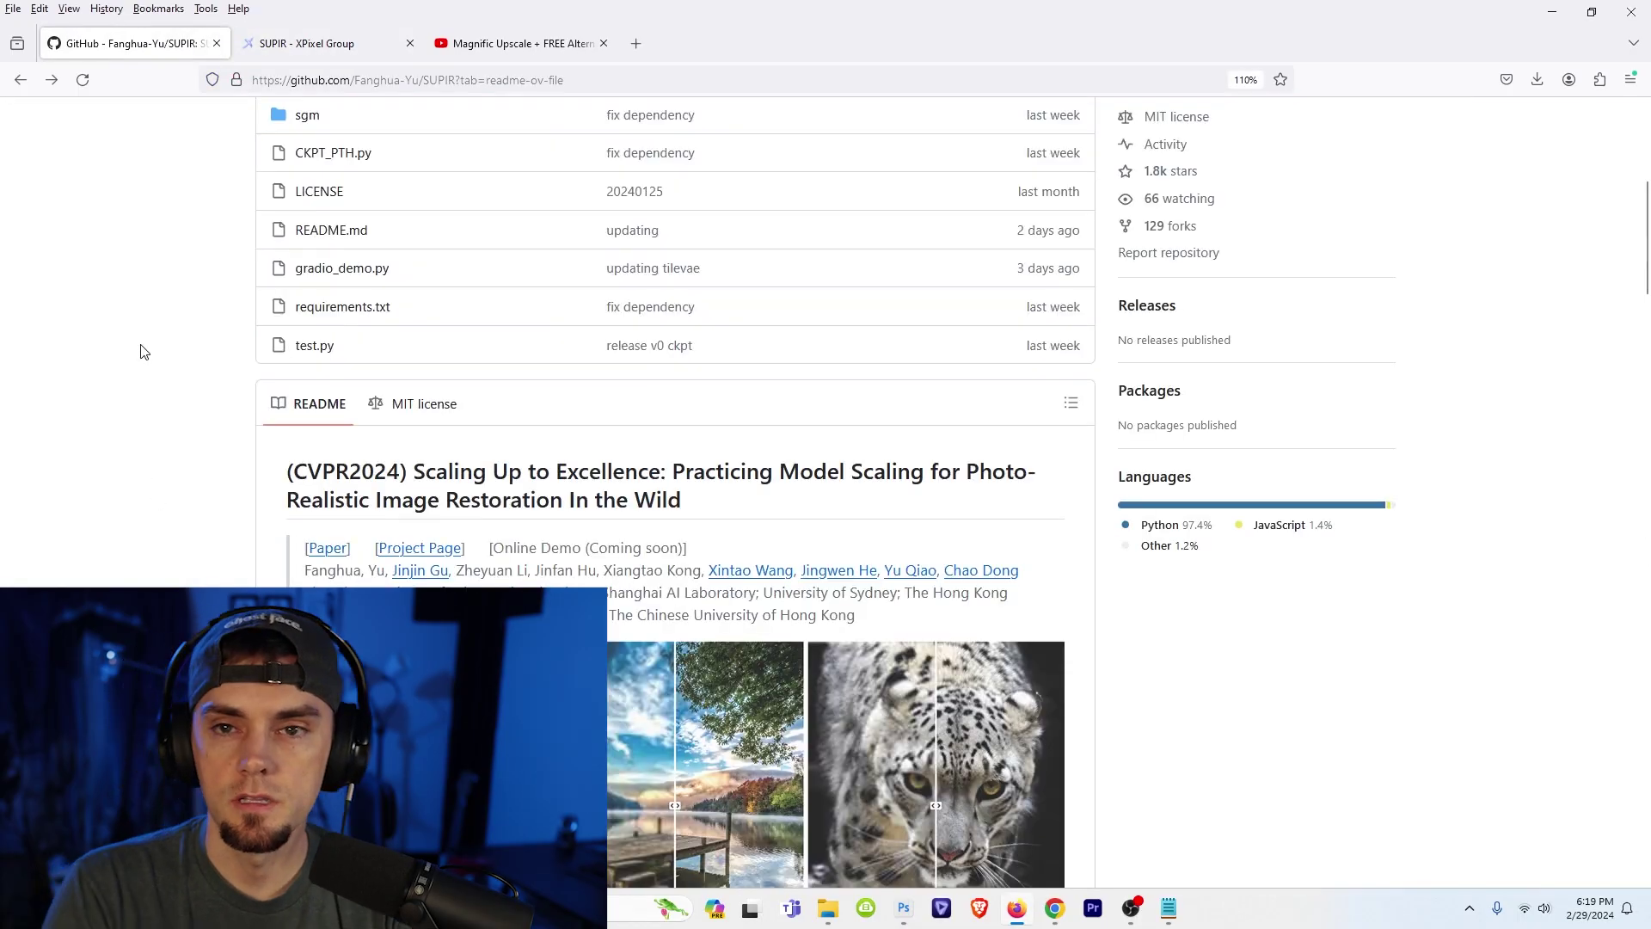
{"action": "left_click", "coordinate": [307, 43]}
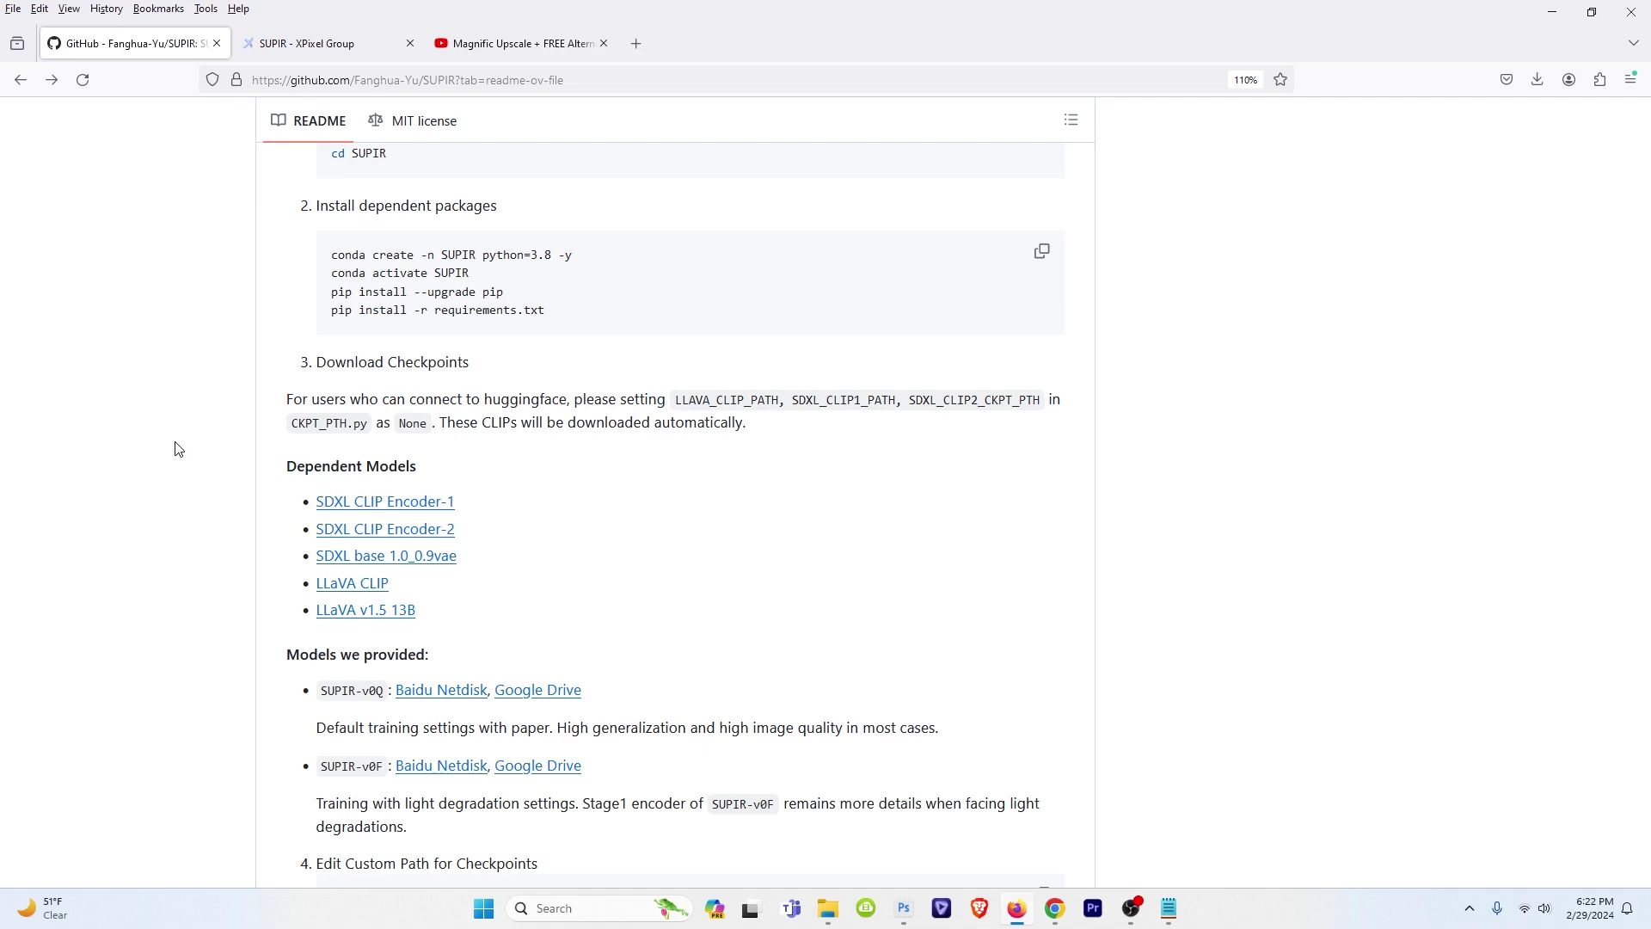
- Back in Photoshop, fit the whole portrait on screen
{"action": "left_click", "coordinate": [903, 908]}
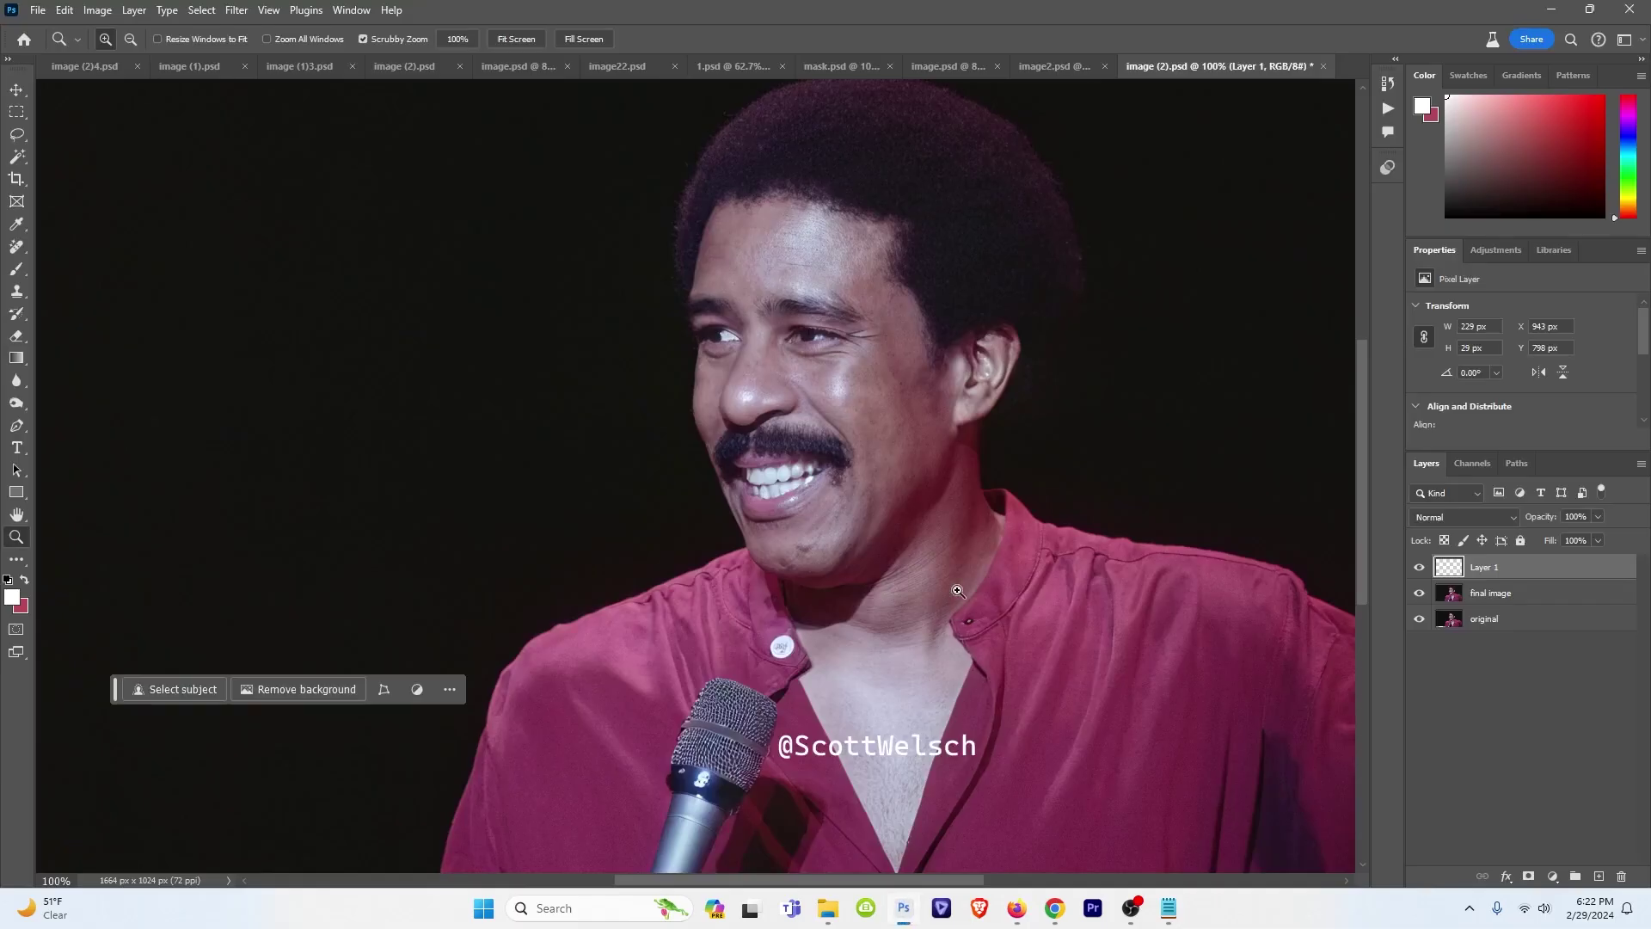
{"action": "right_click", "coordinate": [901, 323]}
{"action": "left_click", "coordinate": [921, 330]}
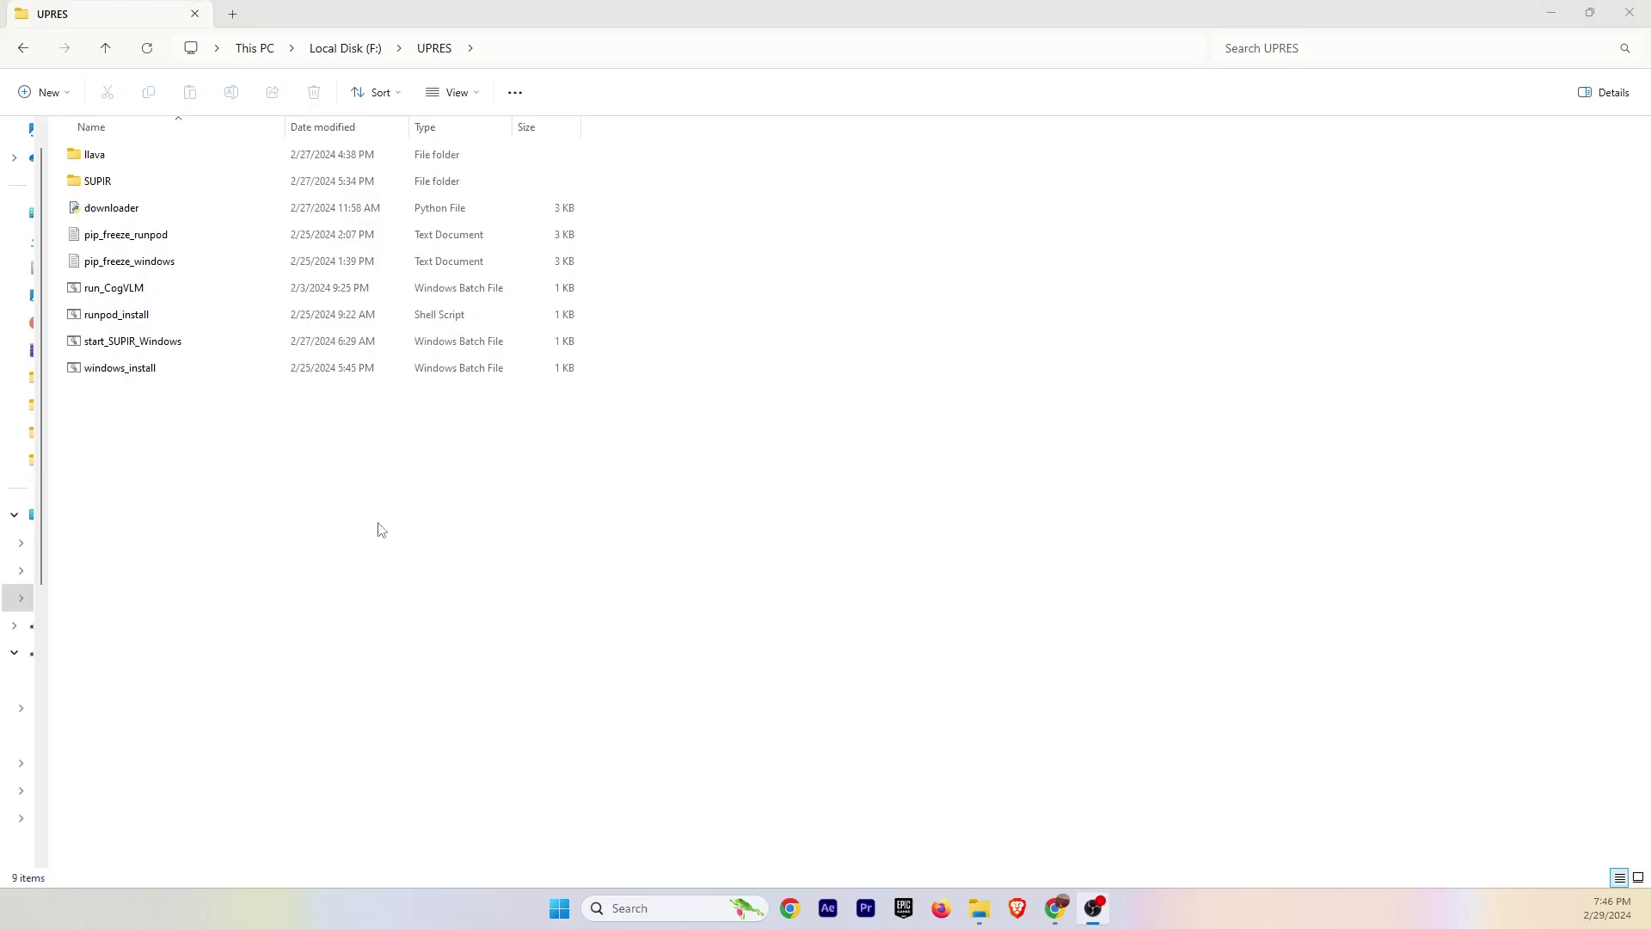
- In the llava folder, launch run_pt1, run_pt2 and run_pt3, moving each console window aside
{"action": "double_click", "coordinate": [133, 157]}
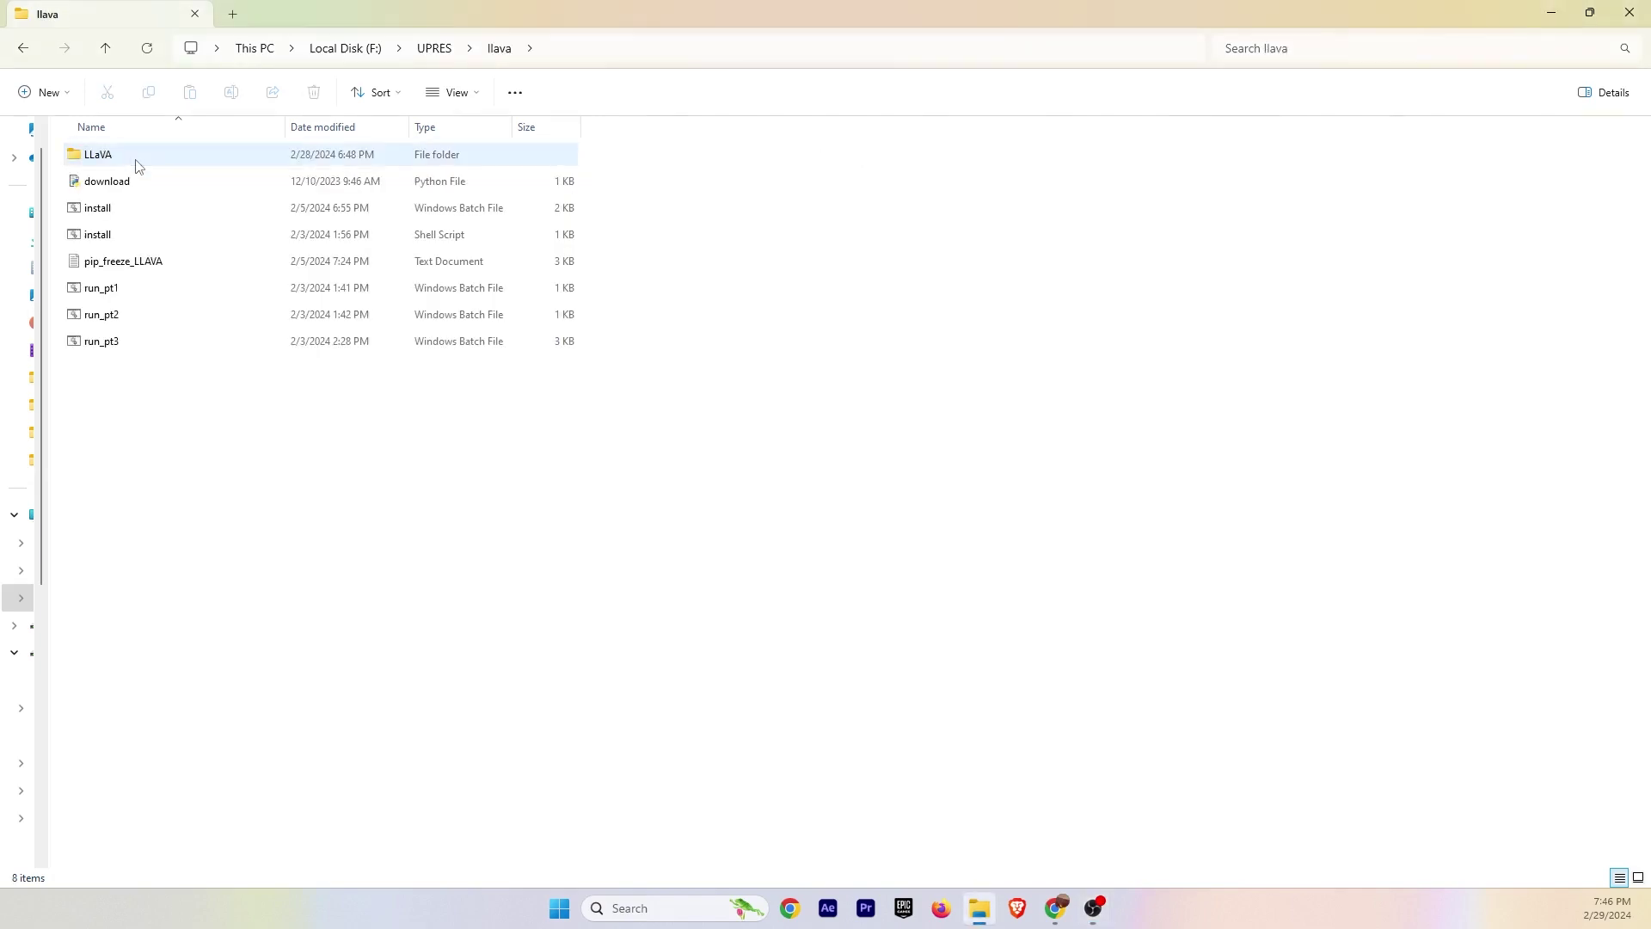
{"action": "double_click", "coordinate": [126, 290]}
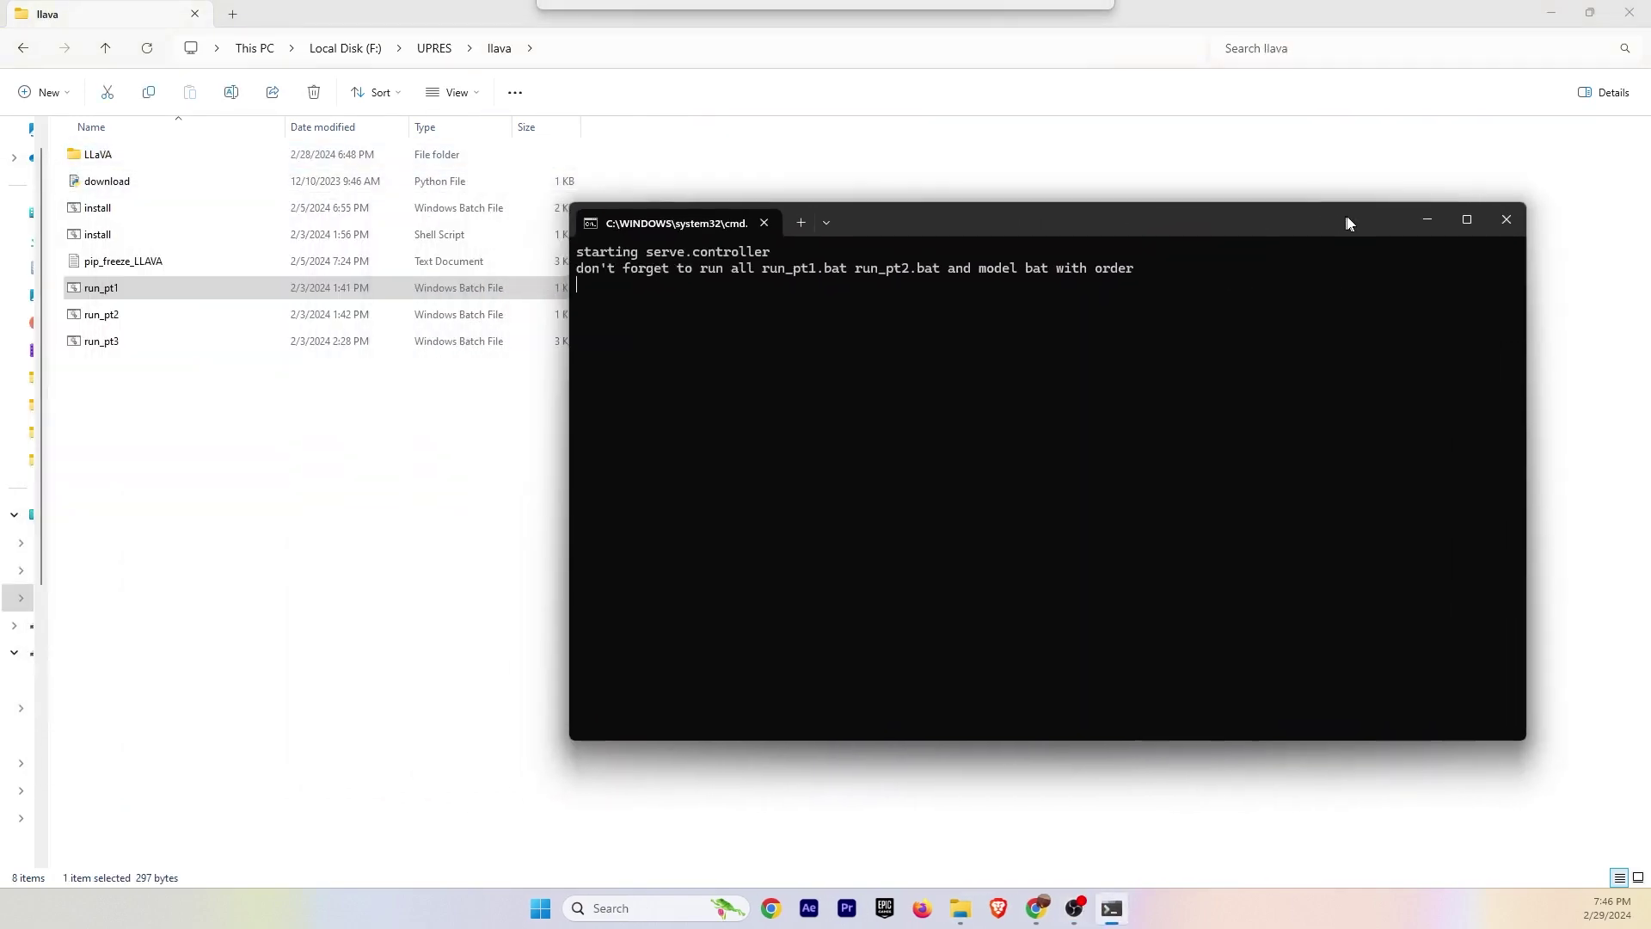
{"action": "left_click_drag", "start_coordinate": [1348, 223], "coordinate": [1470, 131]}
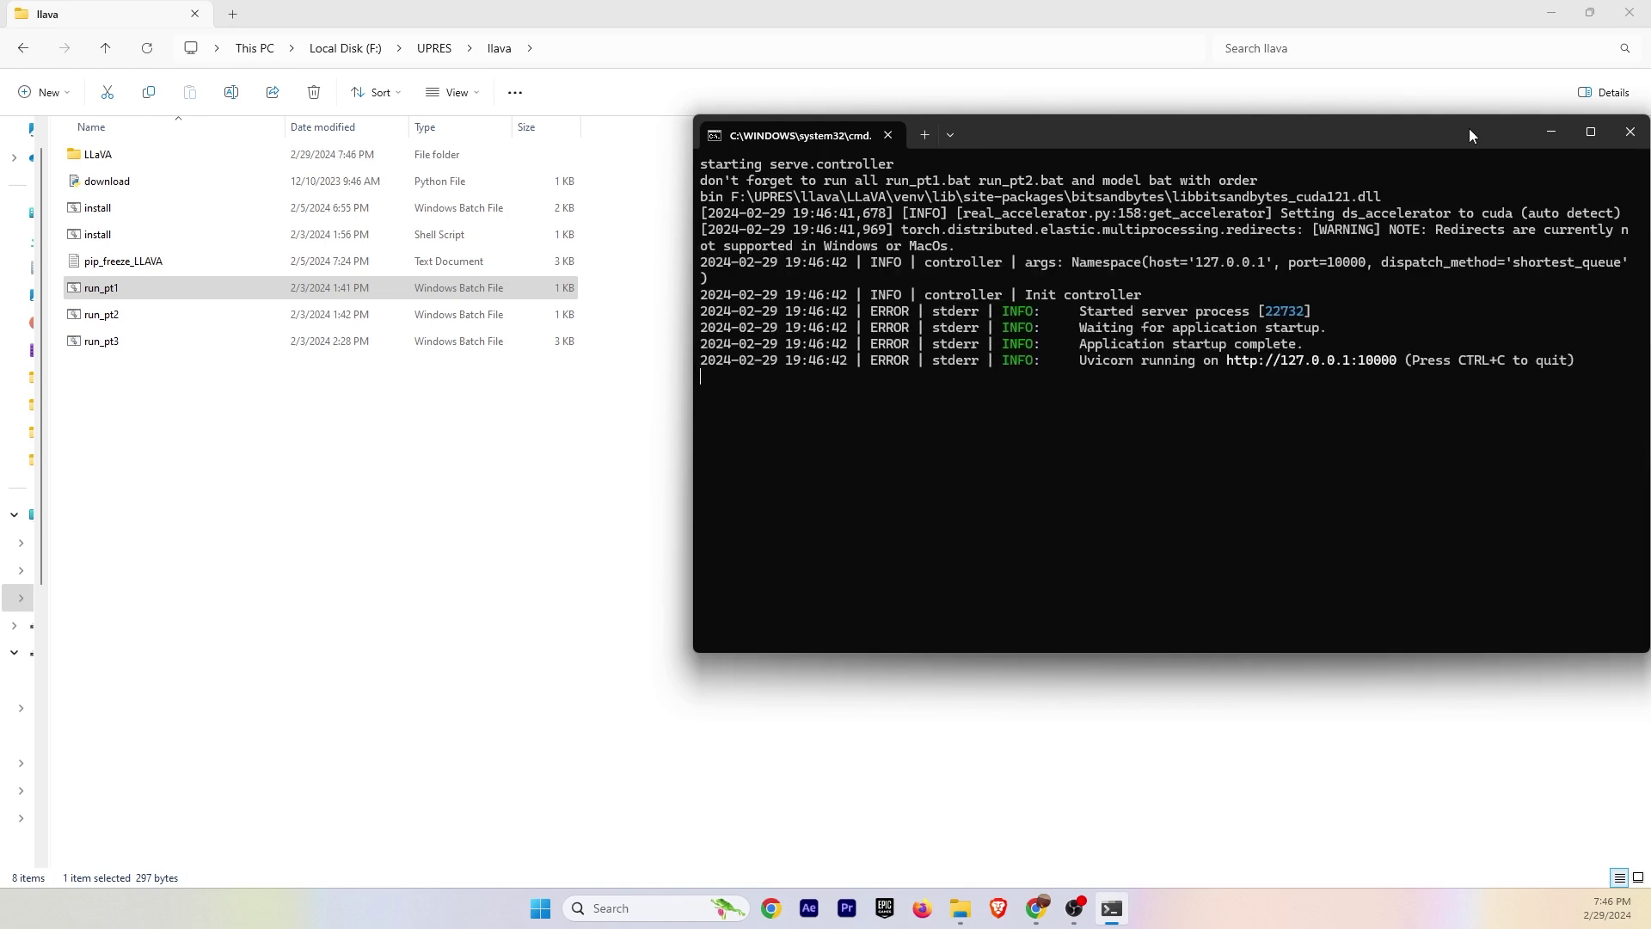
{"action": "left_click", "coordinate": [189, 314]}
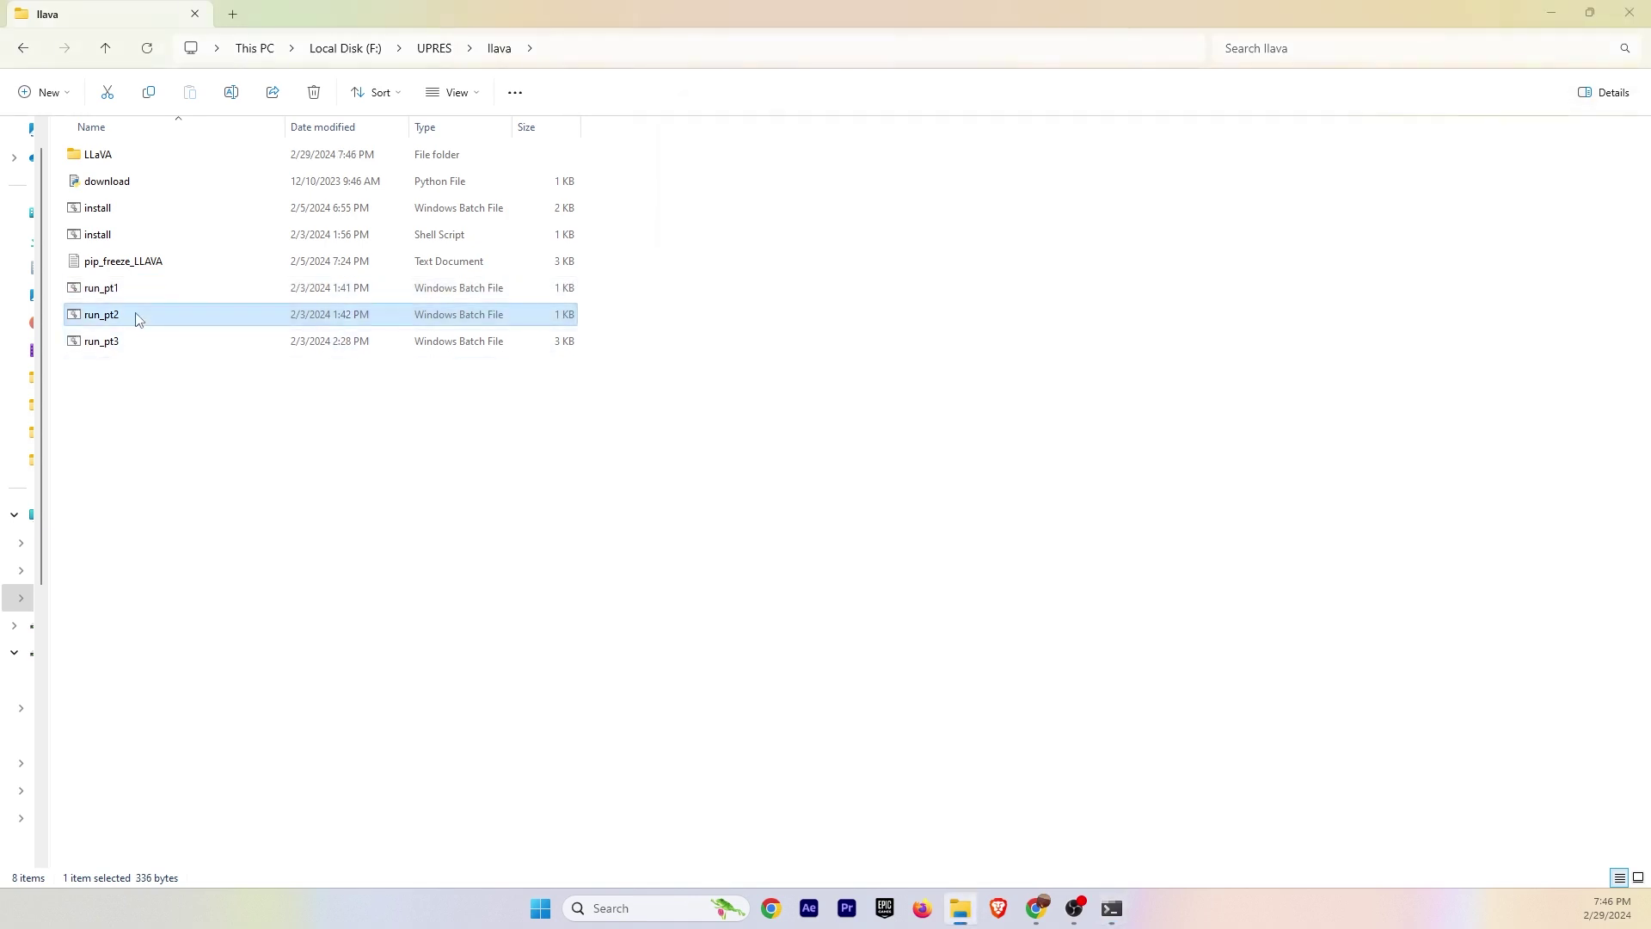
{"action": "key", "text": "Return"}
{"action": "left_click_drag", "start_coordinate": [700, 210], "coordinate": [1343, 135]}
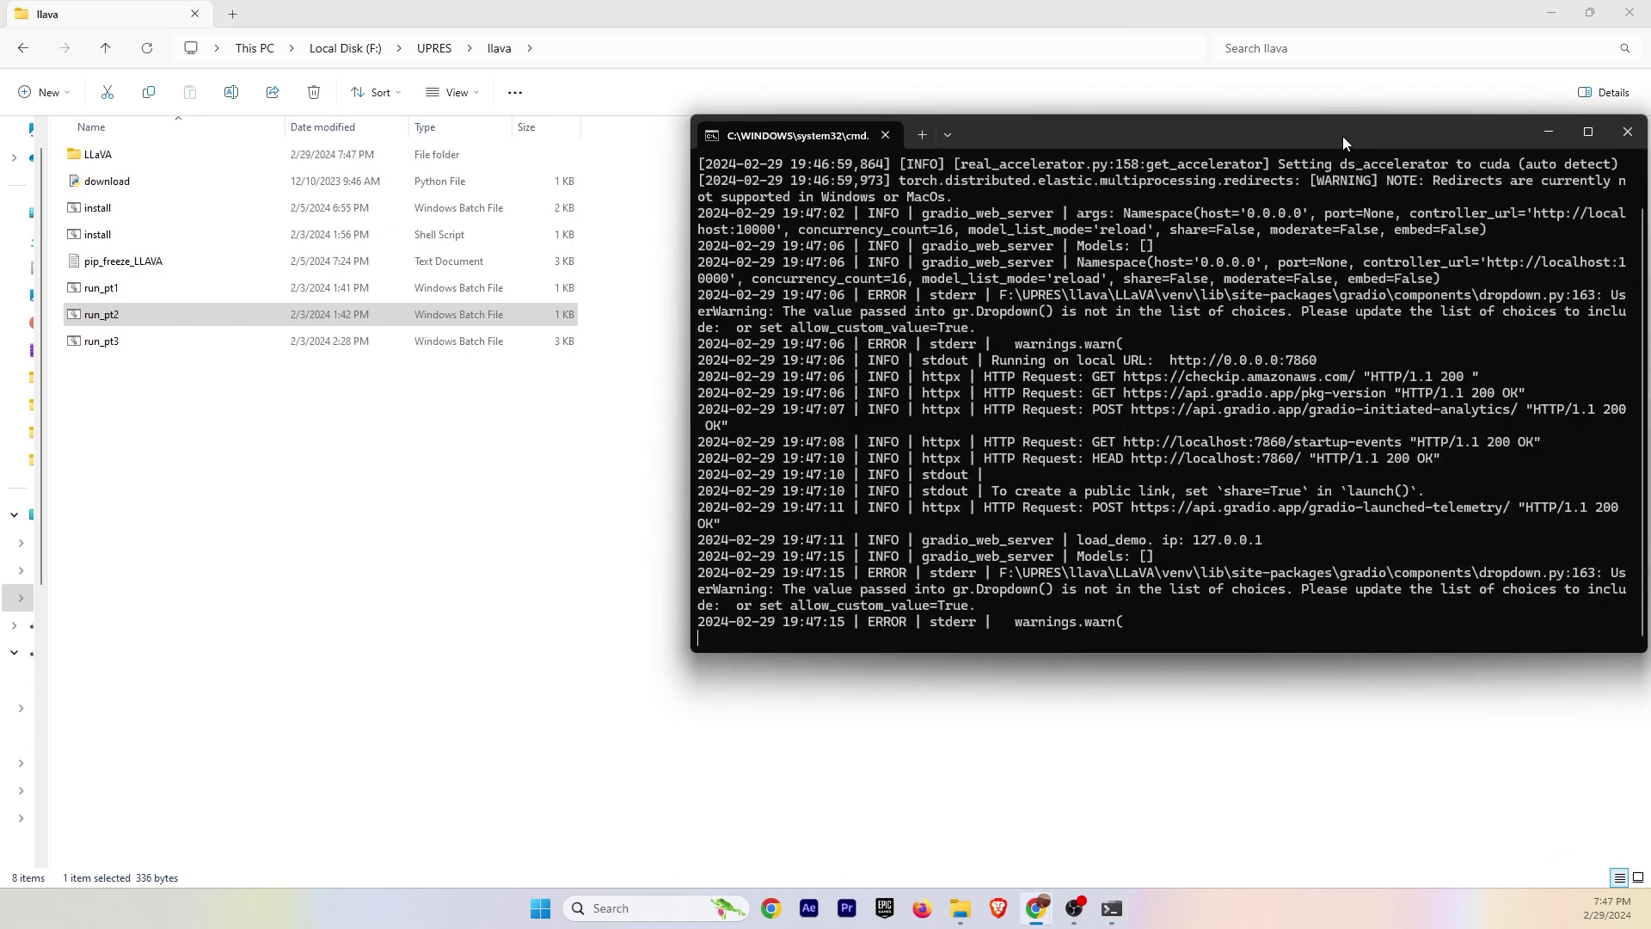
{"action": "double_click", "coordinate": [101, 340]}
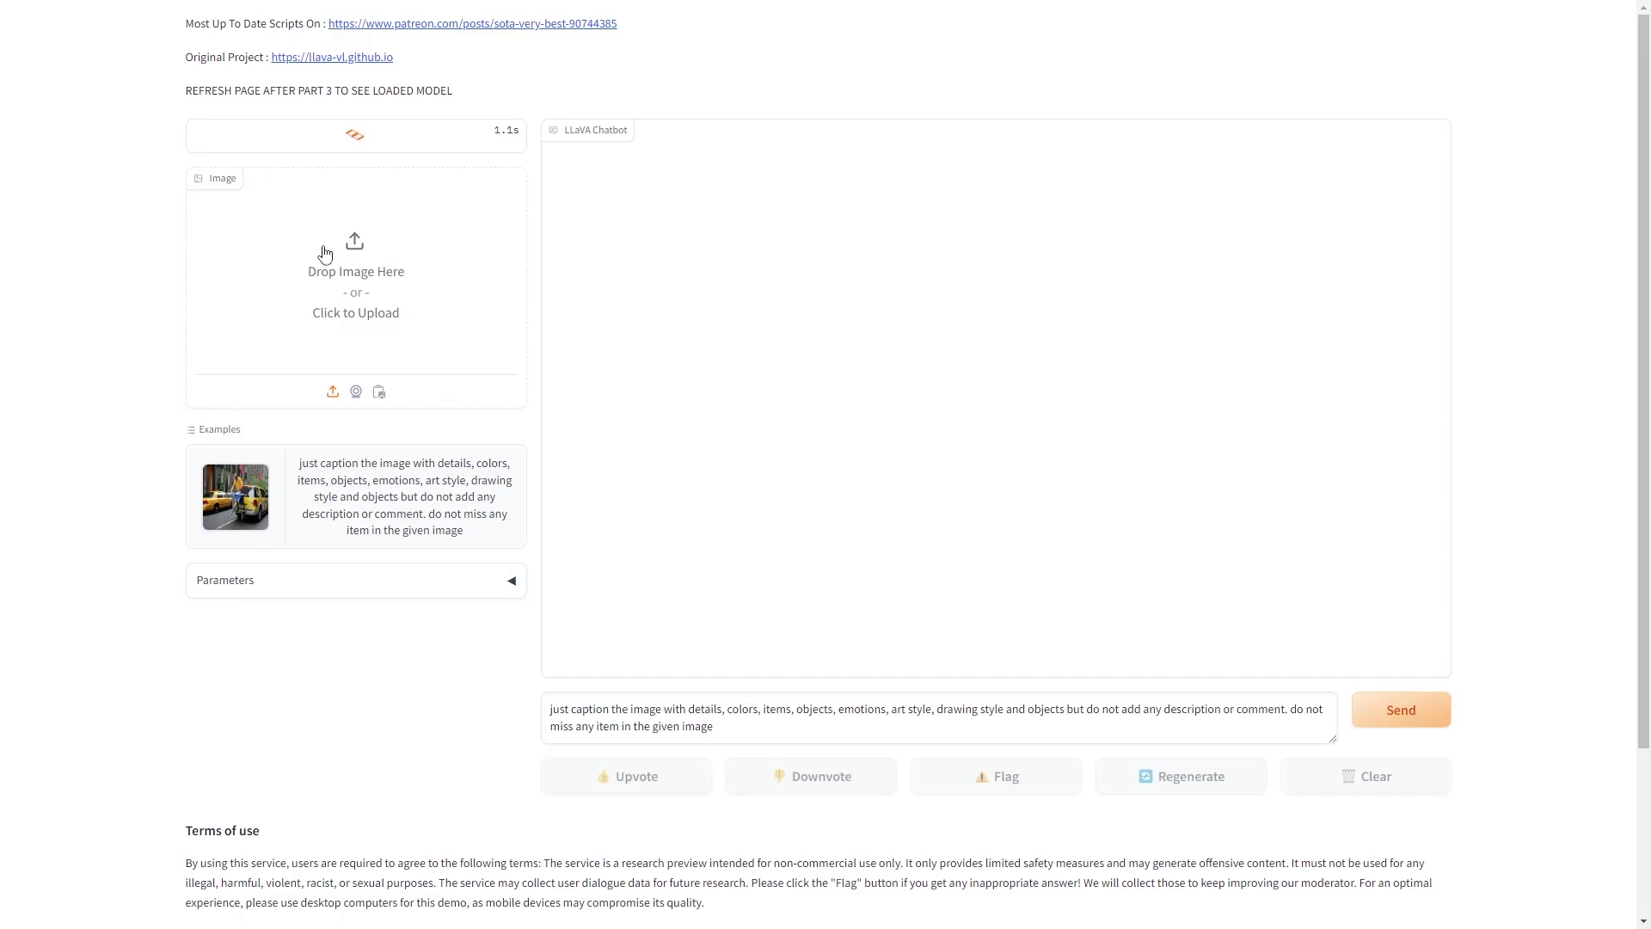
- Caption the creature image in LLaVA, then regenerate to describe a scary creature in brown hat and black robe
{"action": "left_click_drag", "start_coordinate": [324, 254], "coordinate": [357, 311]}
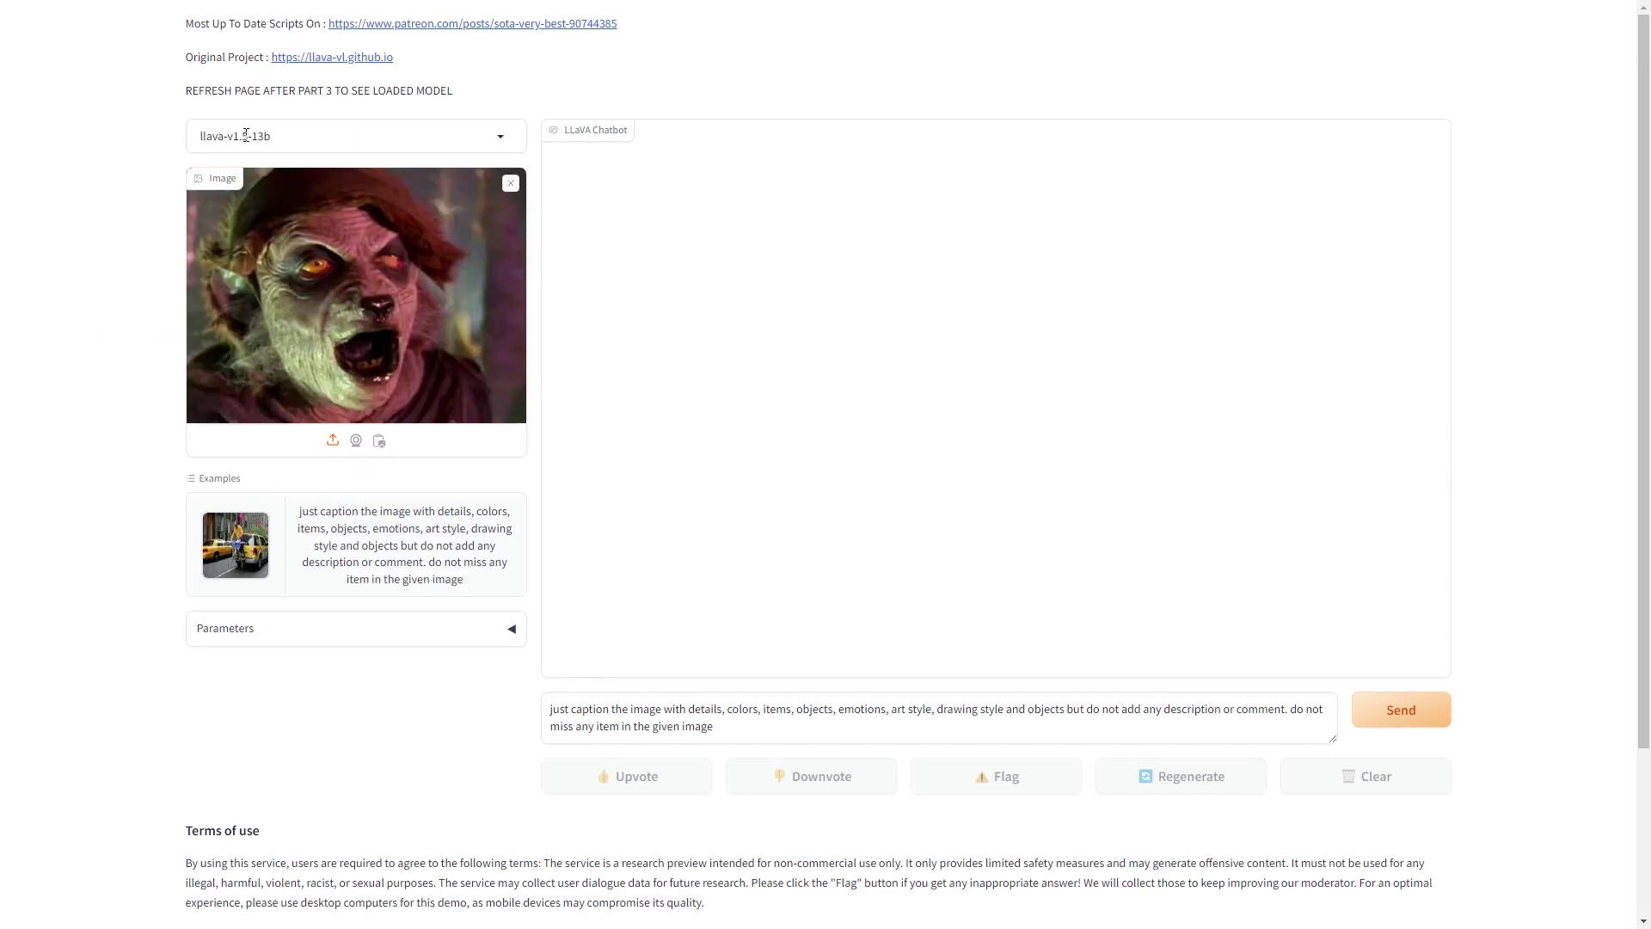
{"action": "left_click", "coordinate": [1400, 719]}
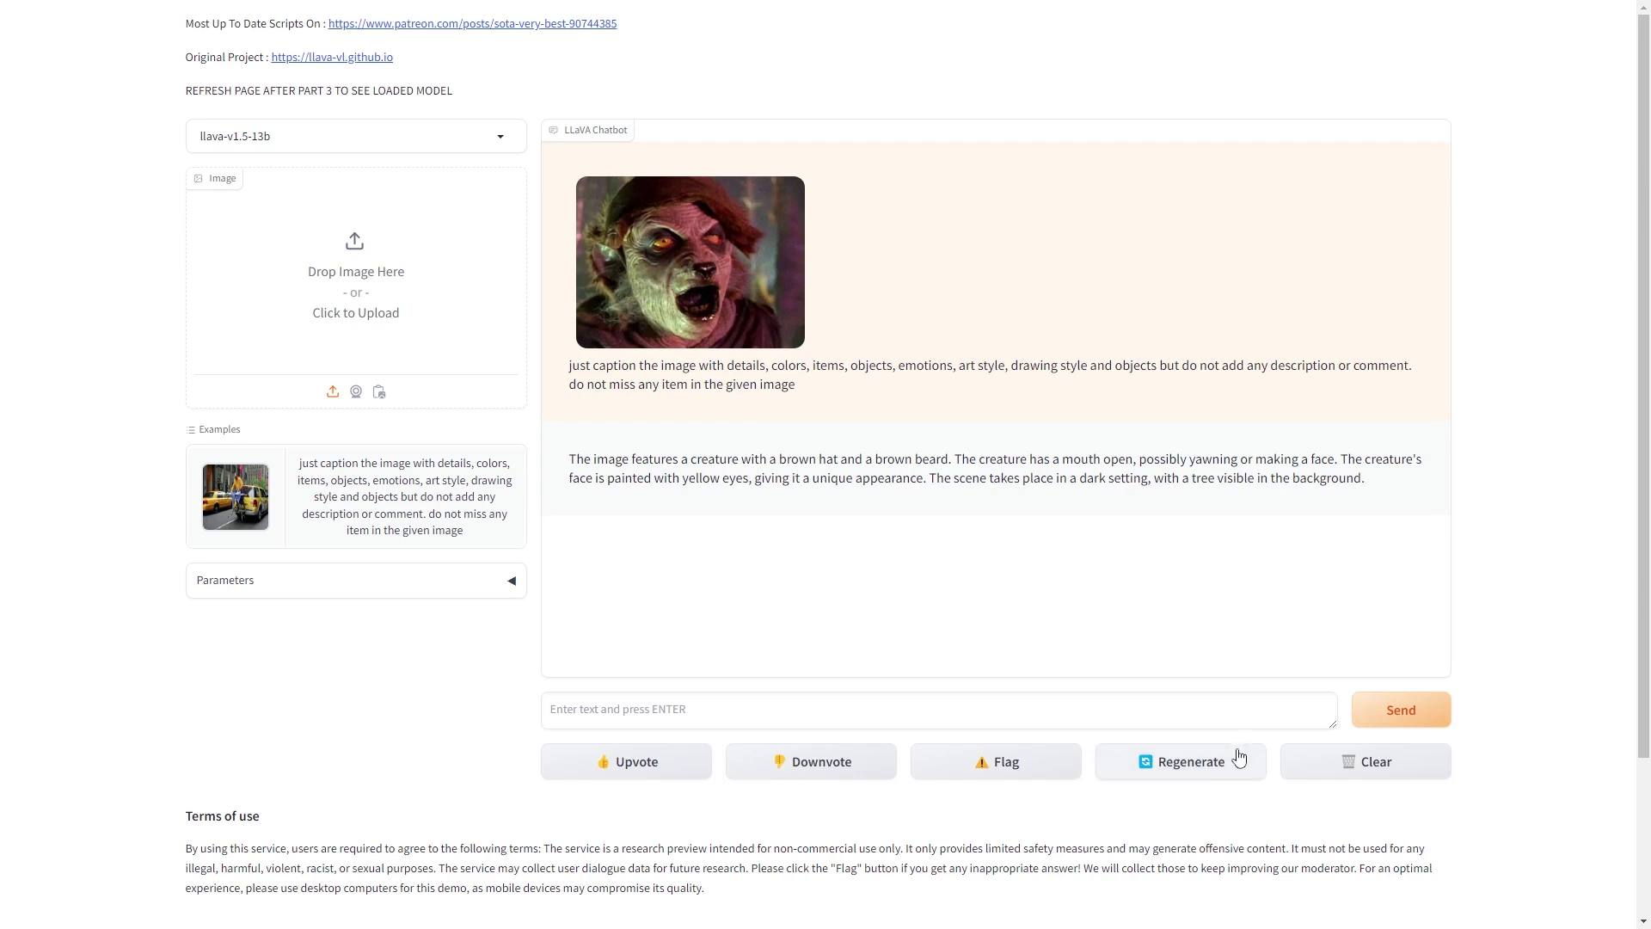
{"action": "left_click", "coordinate": [1165, 764]}
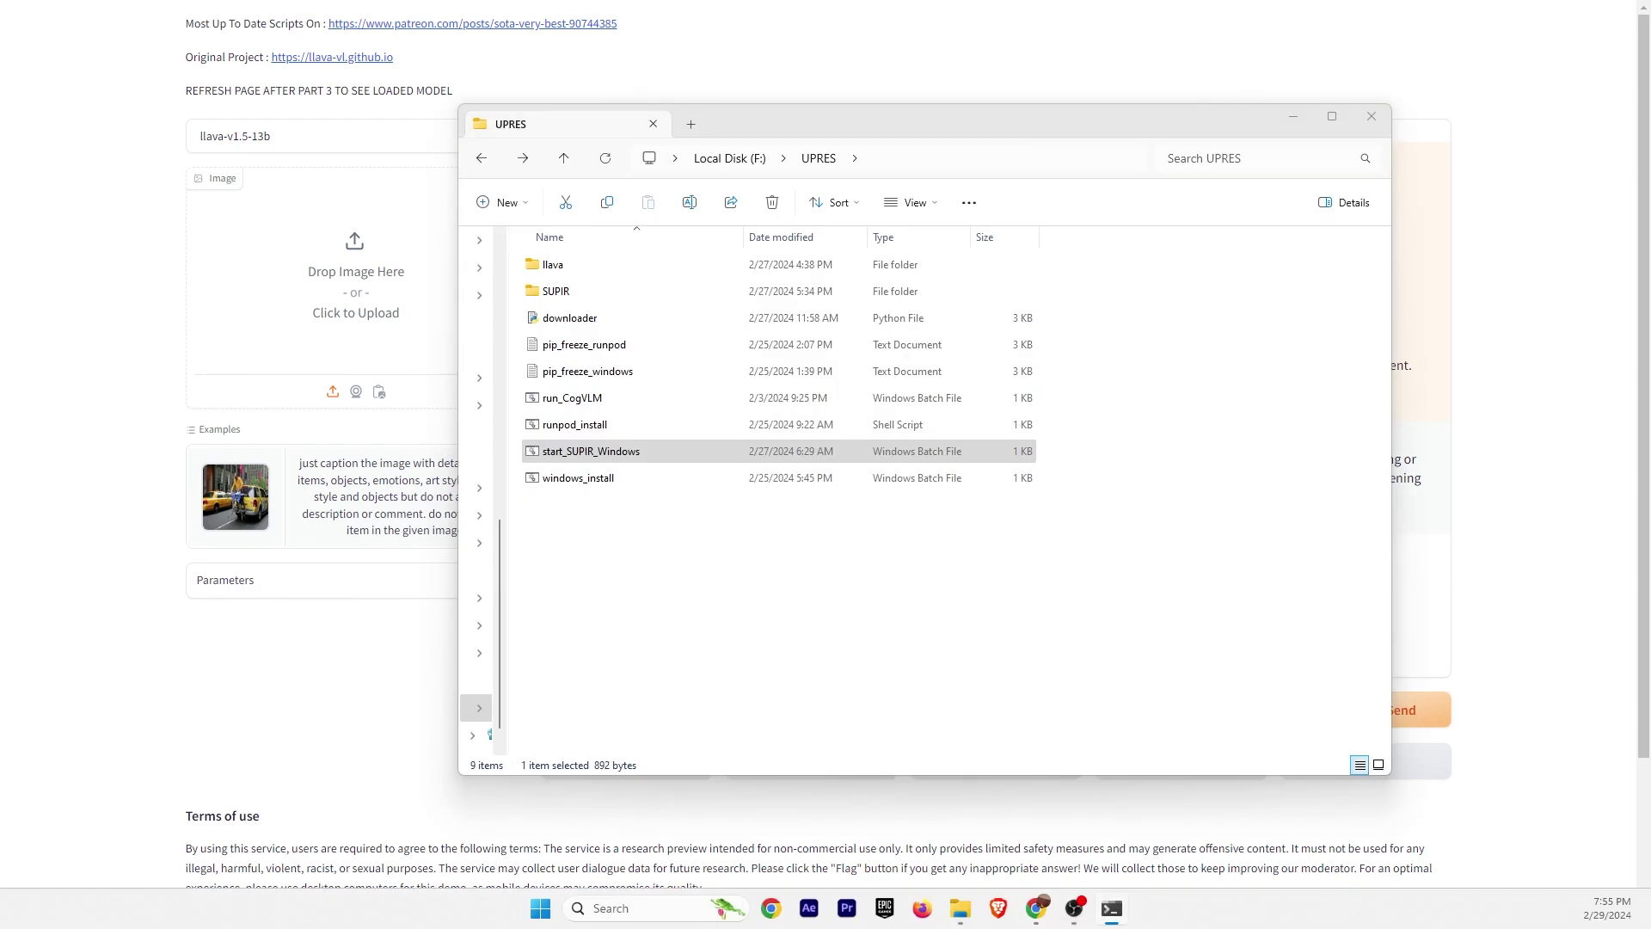
- Run start_SUPIR_Windows, choosing 1 for Half Params and 1 for Tiled VAE
{"action": "double_click", "coordinate": [626, 546]}
{"action": "left_click_drag", "start_coordinate": [757, 245], "coordinate": [780, 91]}
{"action": "type", "text": "1"}
{"action": "key", "text": "Return"}
{"action": "type", "text": "1"}
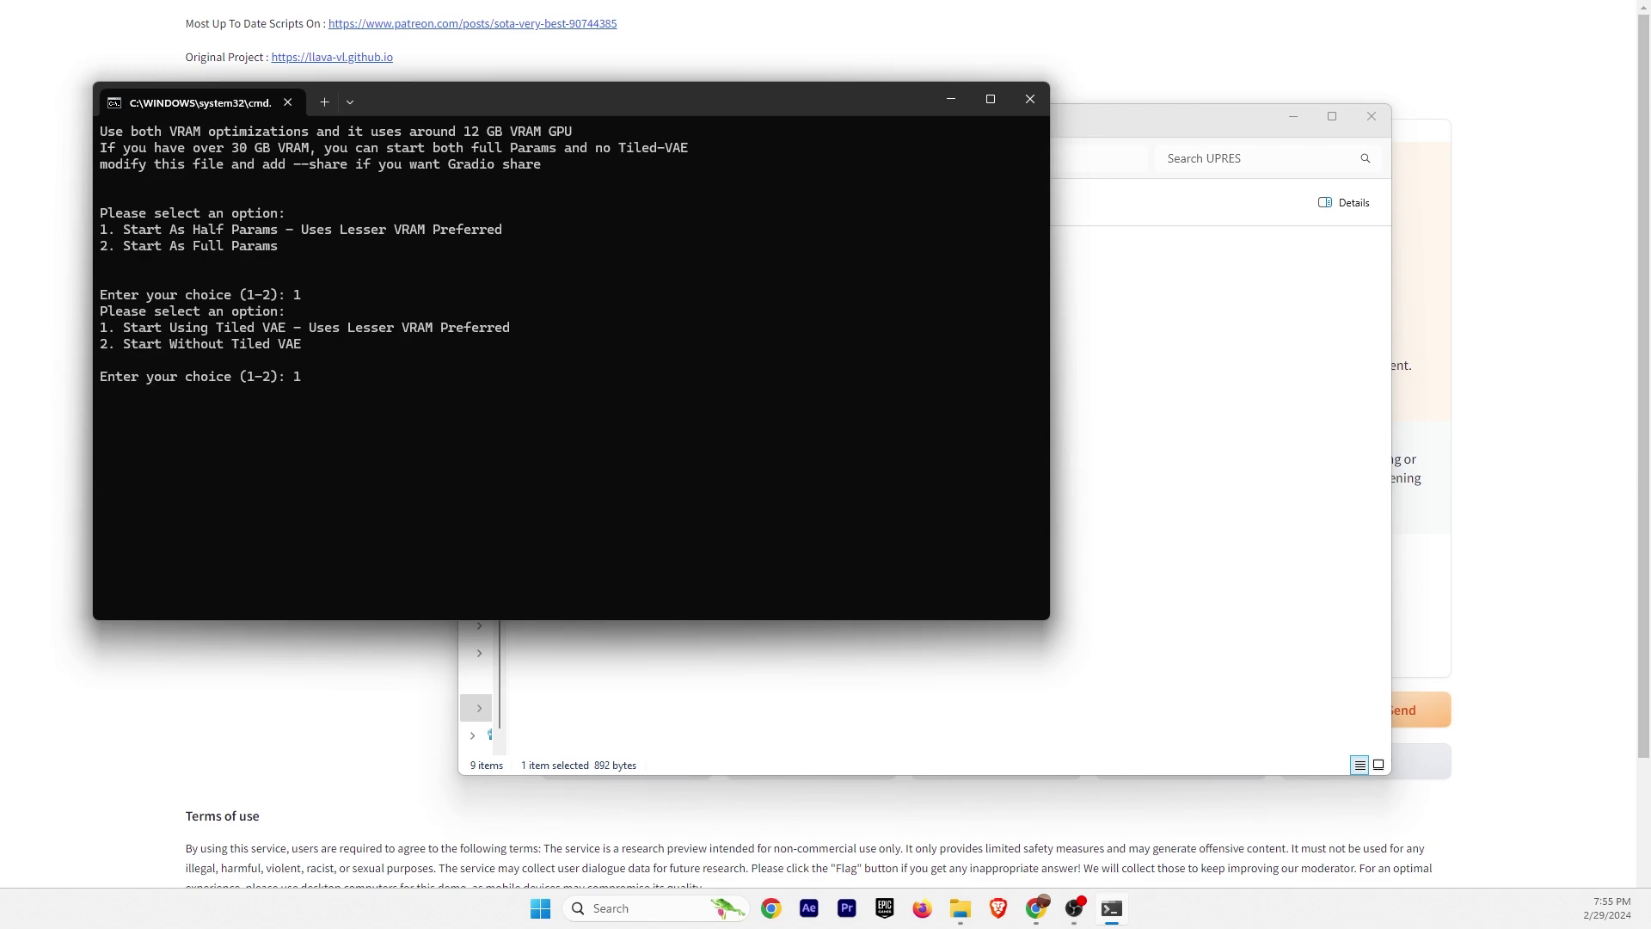
{"action": "key", "text": "Return"}
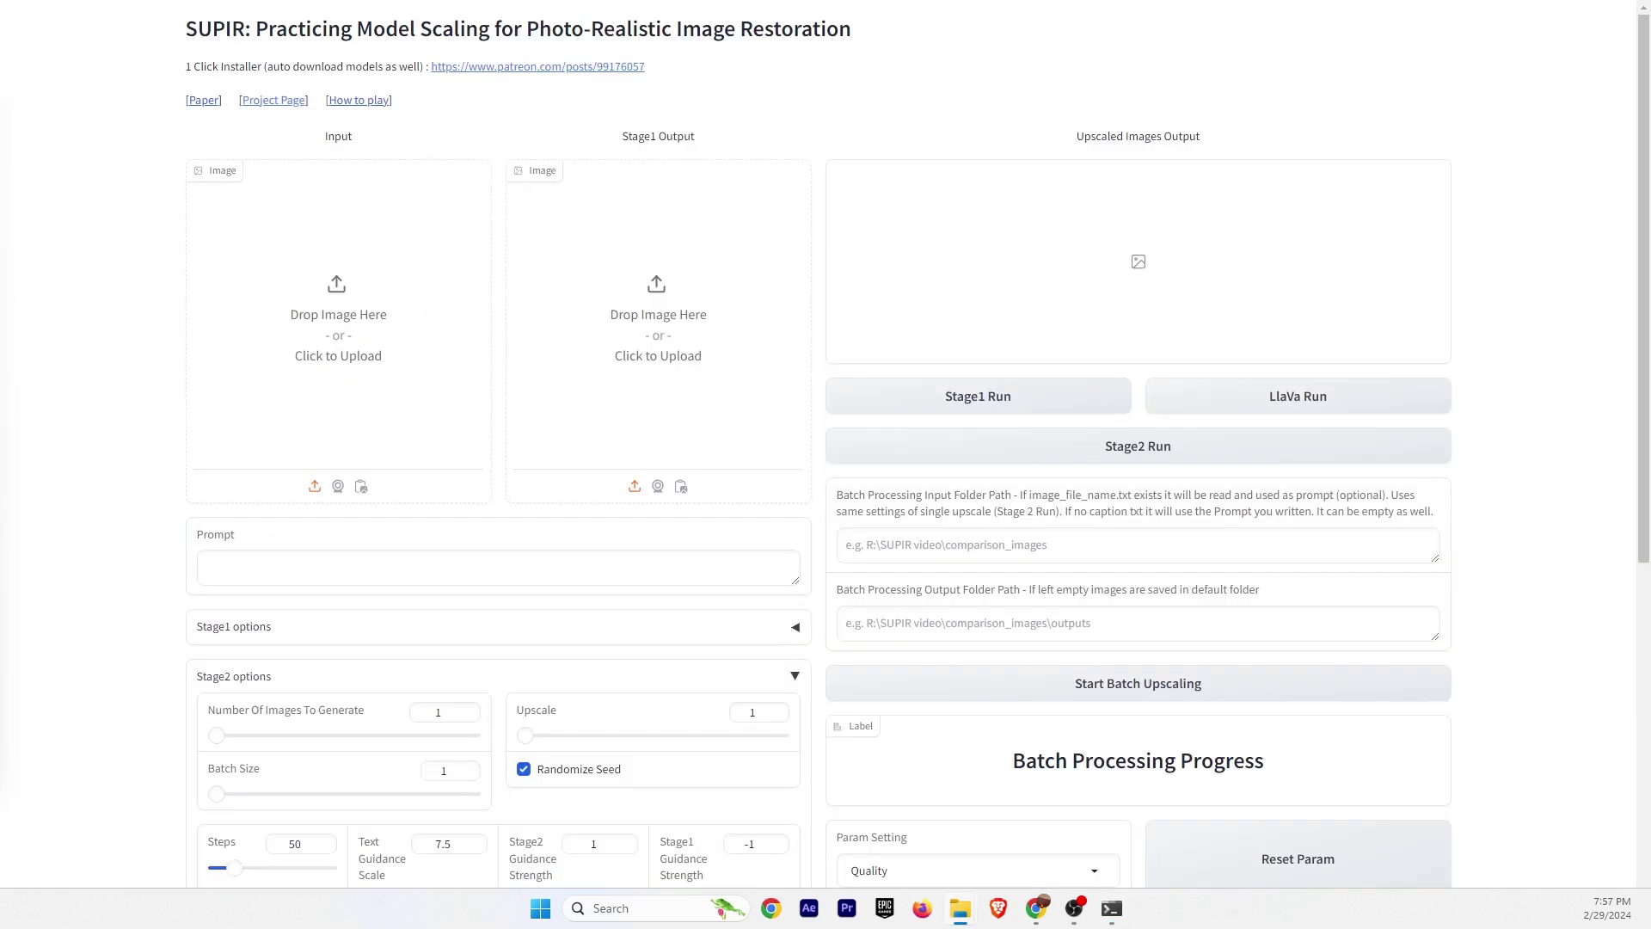
- Load the creature image with prompt 'rat humanoid hybrid with brown hat, piercing yellow eyes and a furry face'
{"action": "left_click_drag", "start_coordinate": [4, 344], "coordinate": [361, 349]}
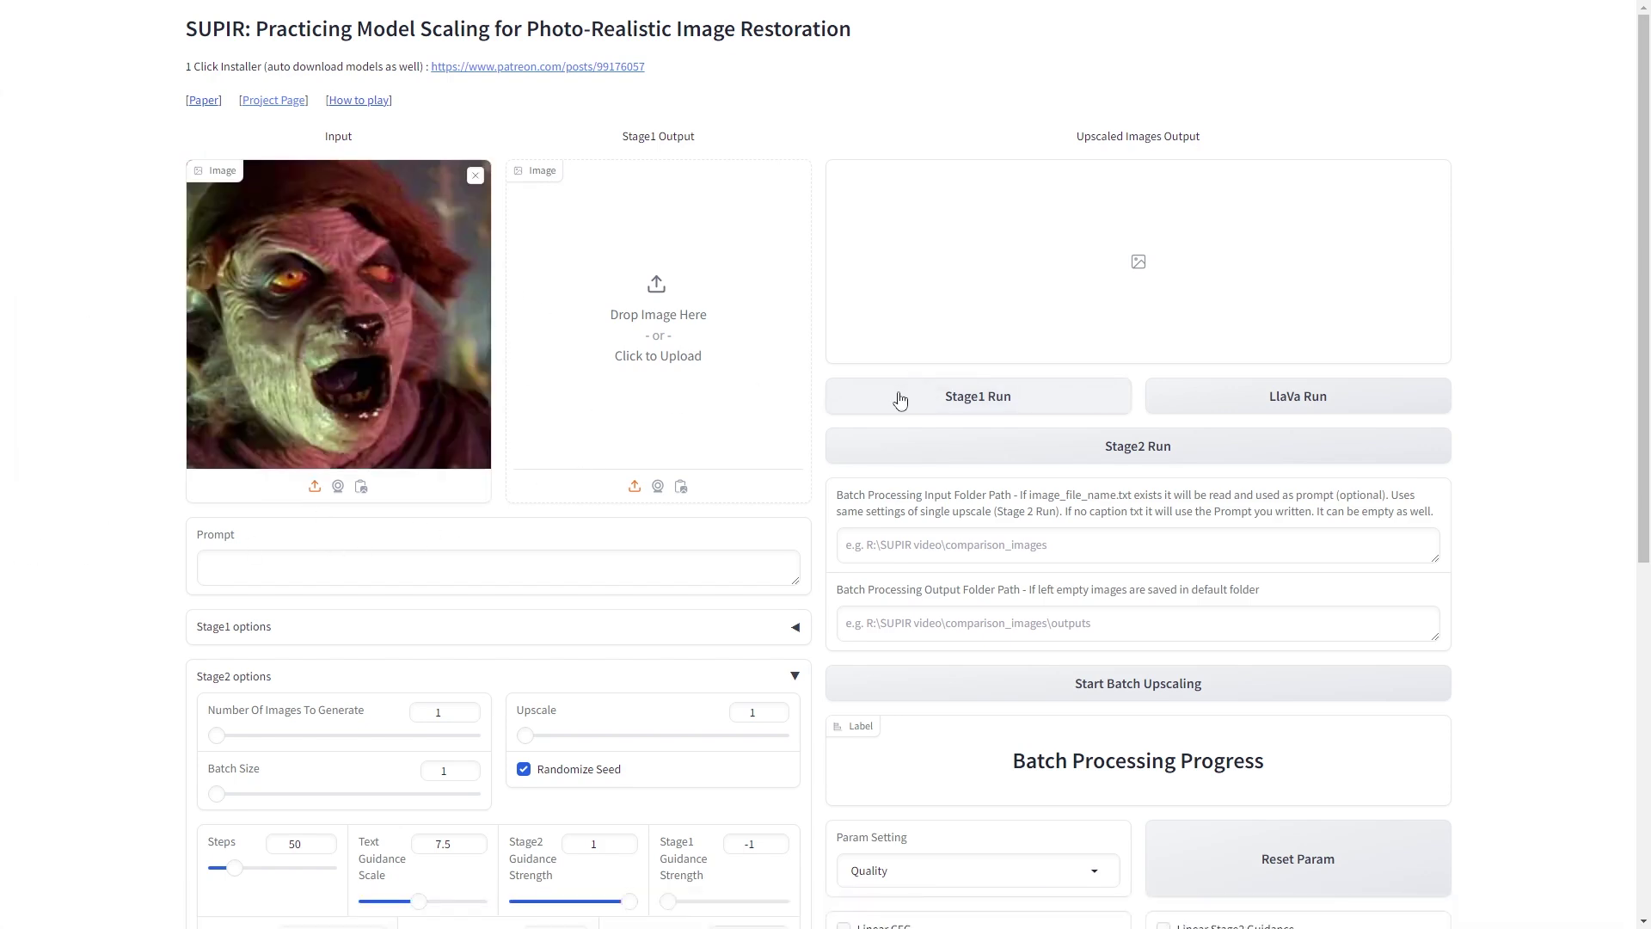
{"action": "left_click", "coordinate": [385, 575]}
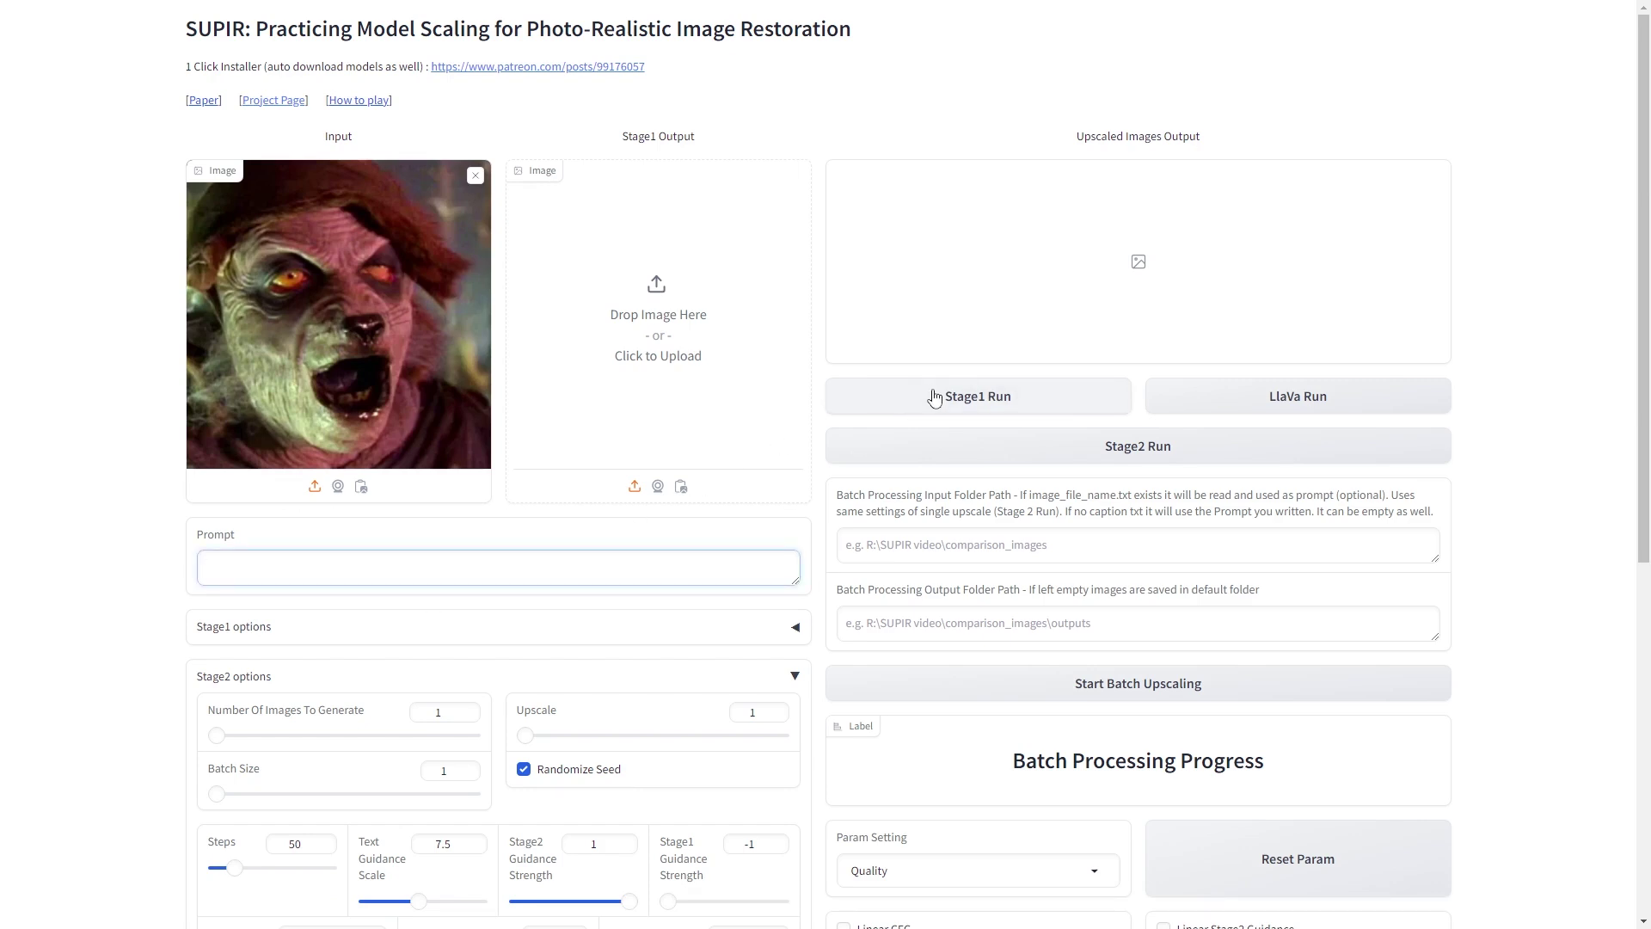
{"action": "type", "text": "rat humanoid hybrid with brown e"}
{"action": "key", "text": "BackSpace"}
{"action": "type", "text": "hat, piercing"}
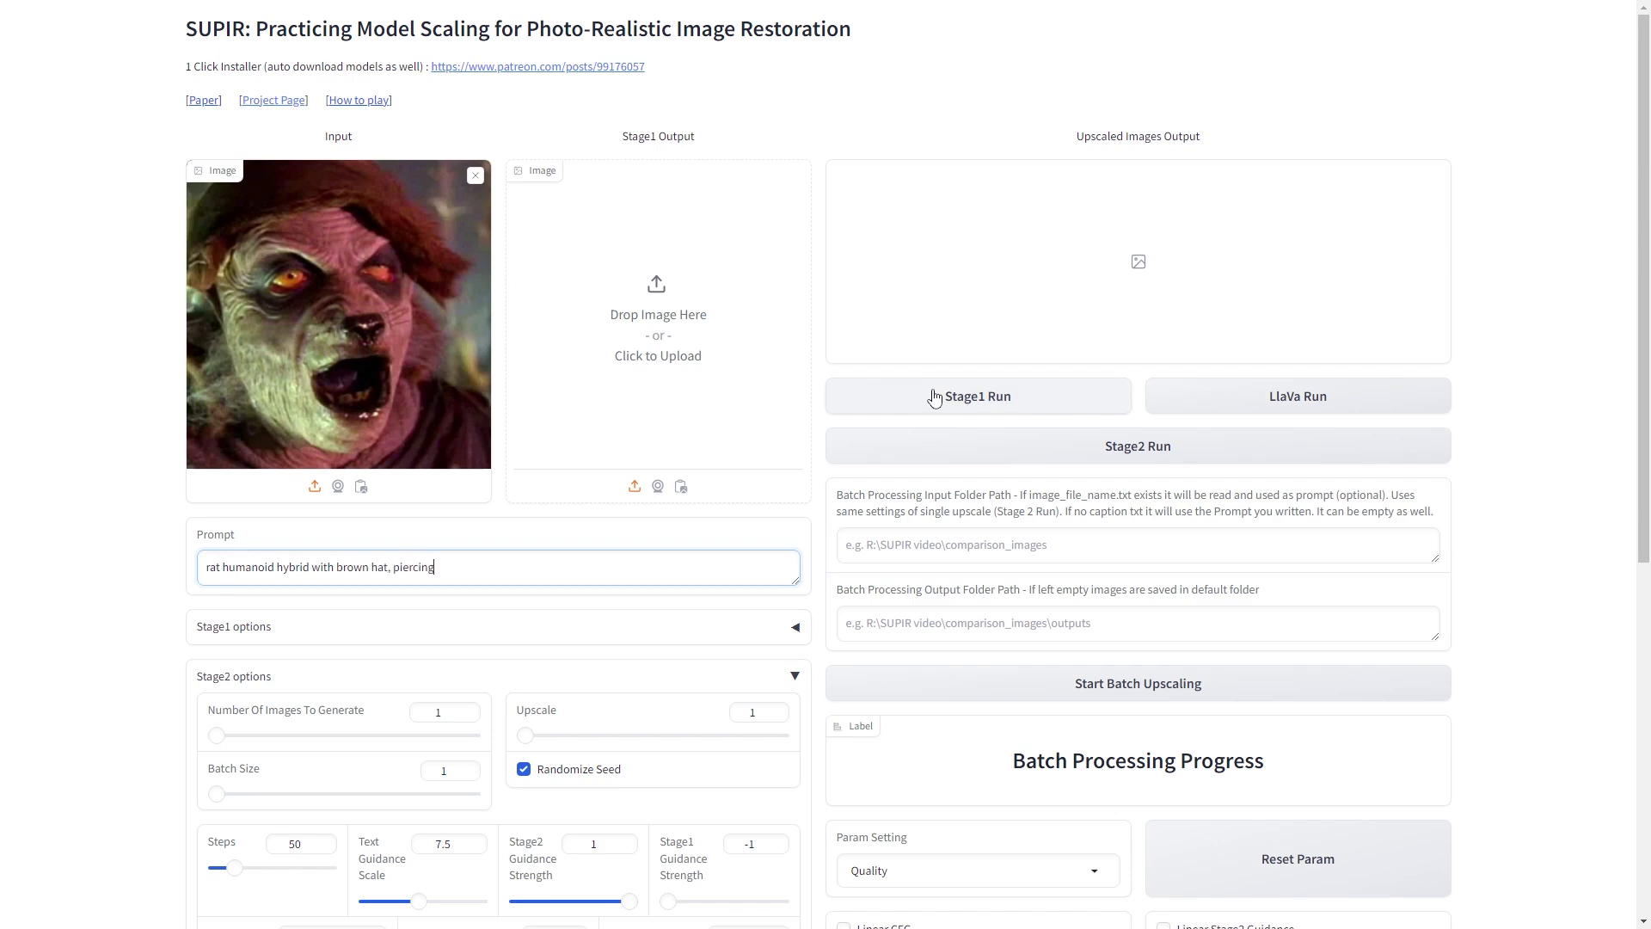
{"action": "type", "text": " yellow eyes and a furry face"}
- Run Stage 1 restoration on the creature image and adjust the Seed slider
{"action": "left_click", "coordinate": [935, 396]}
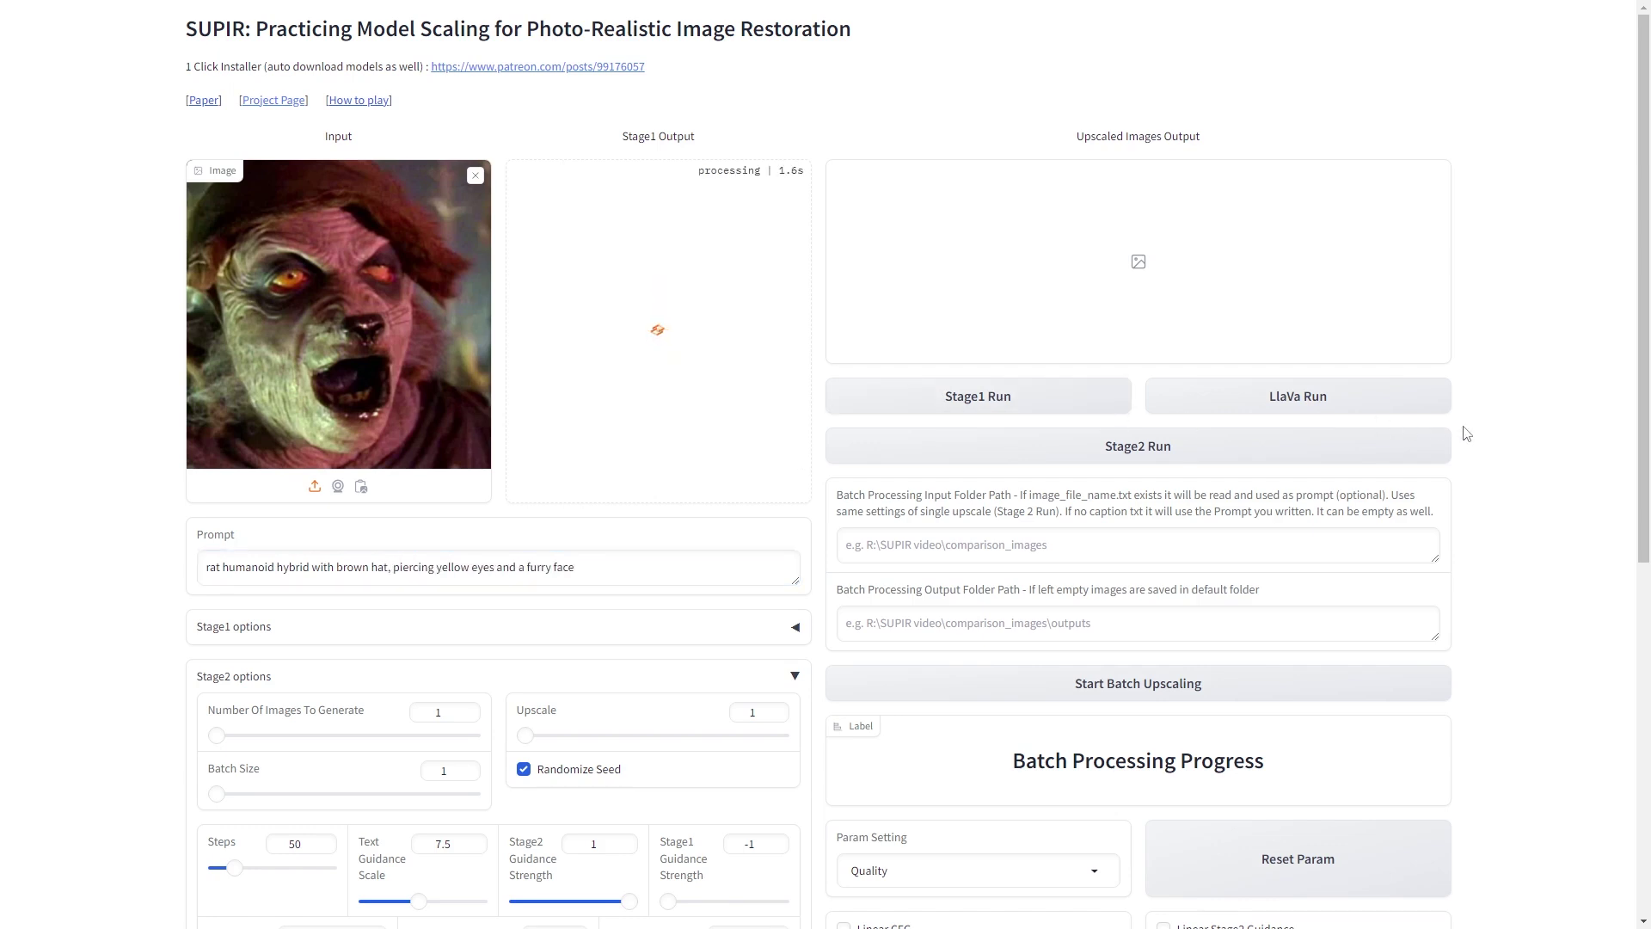
{"action": "scroll", "coordinate": [1367, 426], "scroll_direction": "down", "scroll_amount": 4}
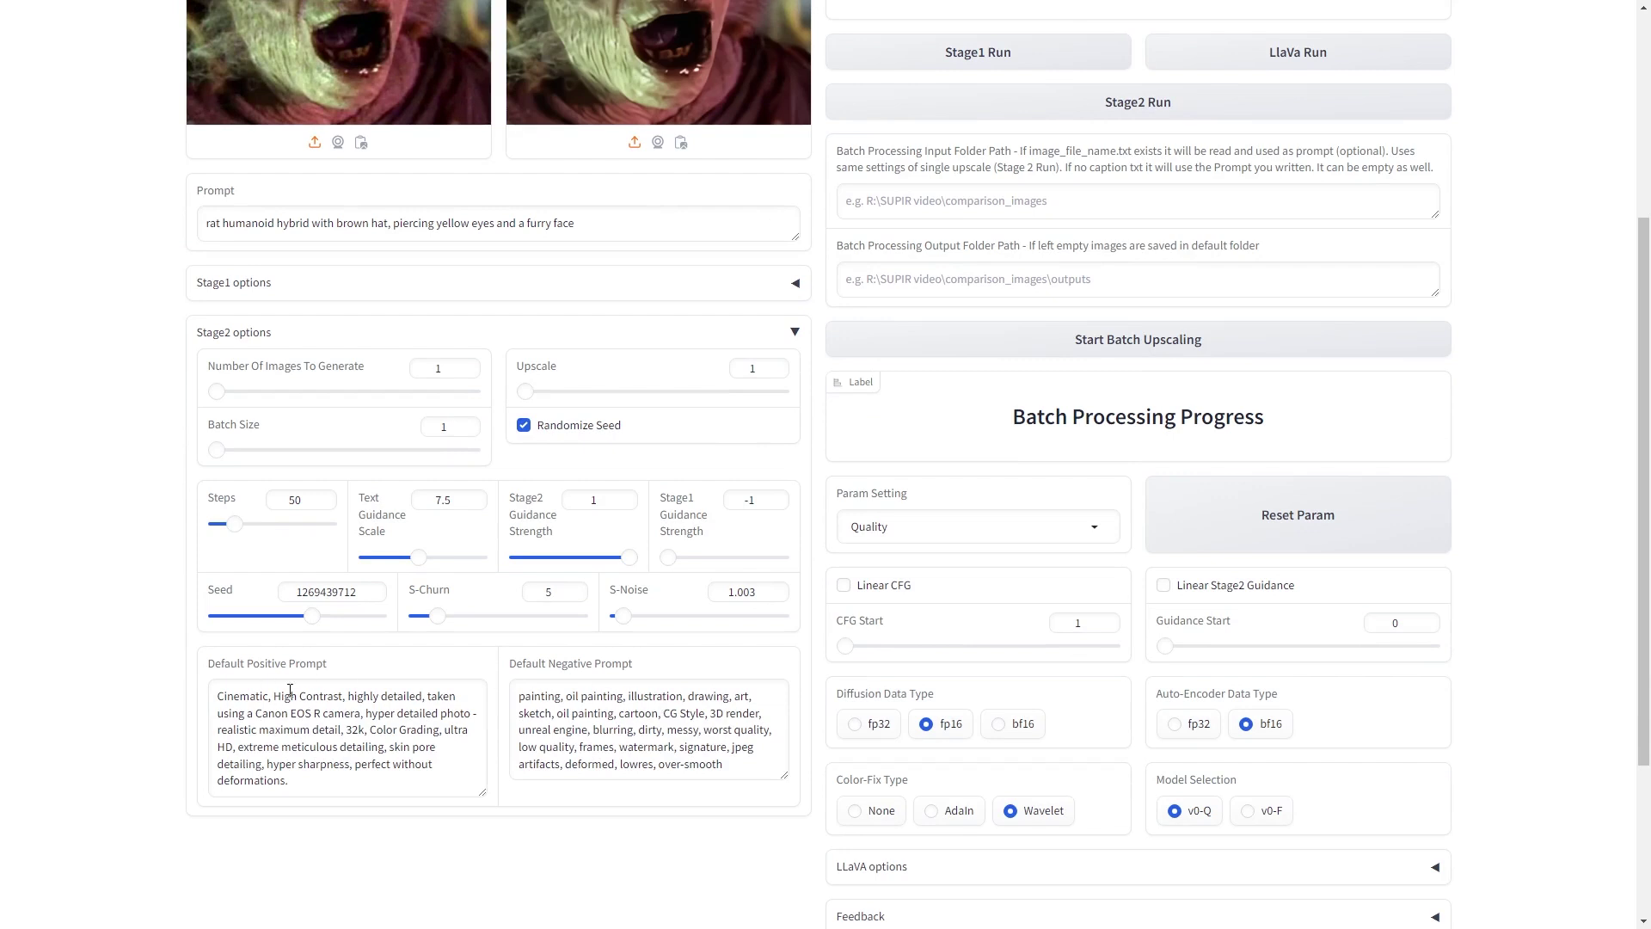
{"action": "left_click_drag", "start_coordinate": [312, 617], "coordinate": [343, 617]}
{"action": "scroll", "coordinate": [164, 542], "scroll_direction": "up", "scroll_amount": 4}
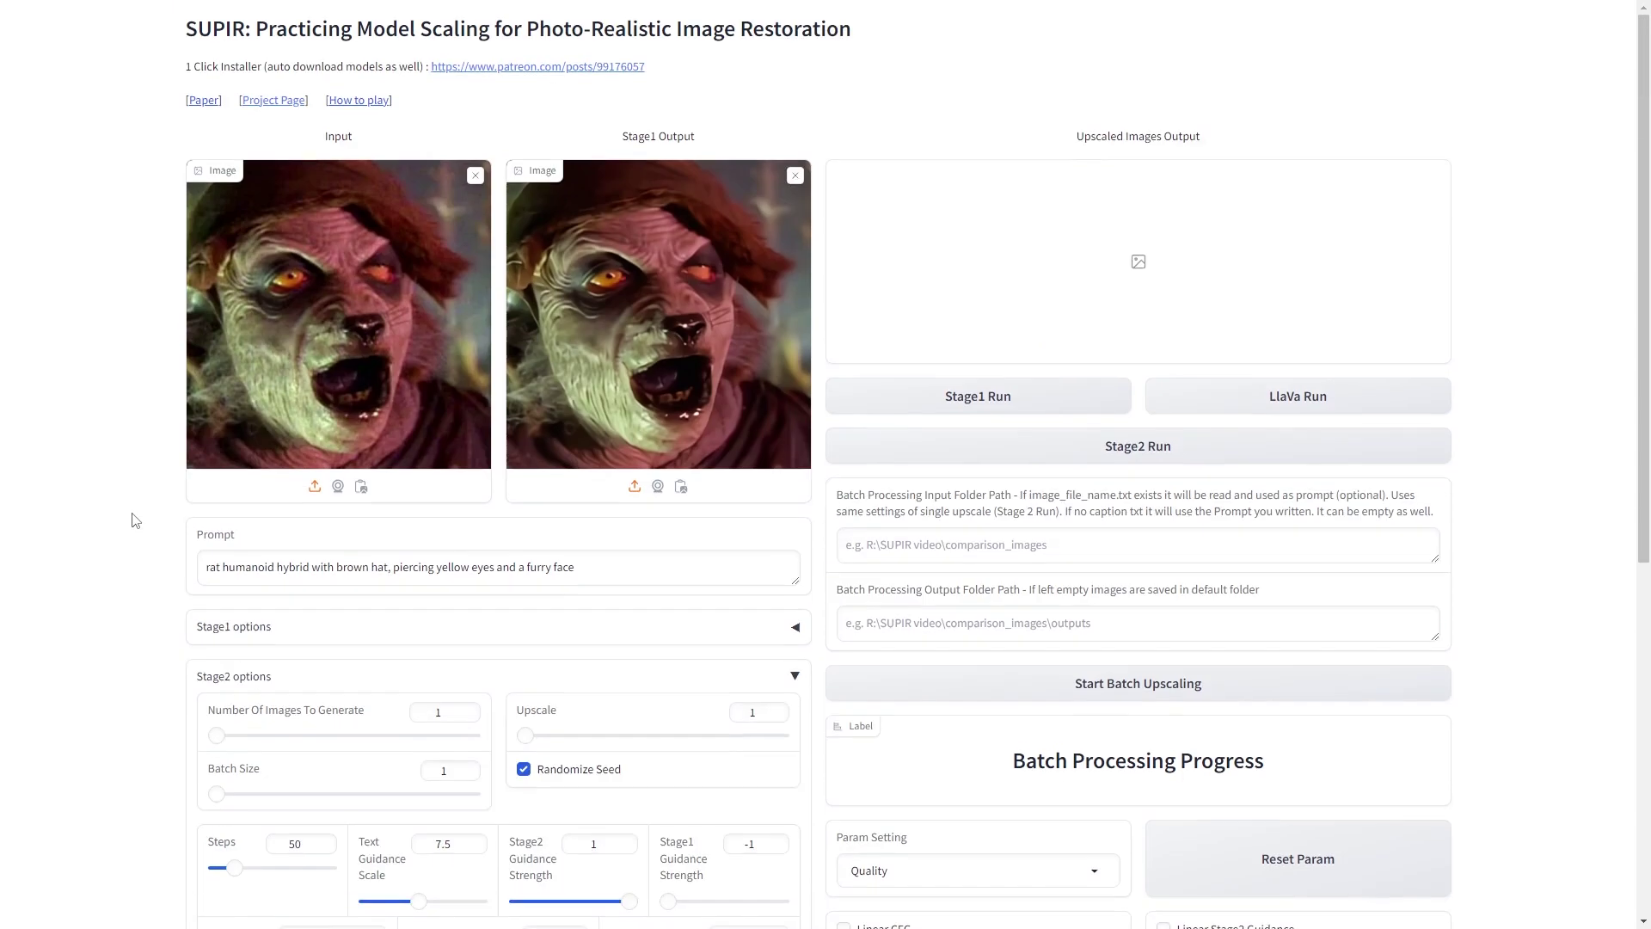
- Run Stage 2 upscaling and wait for the two upscaled creature images in the gallery
{"action": "scroll", "coordinate": [135, 521], "scroll_direction": "down", "scroll_amount": 3}
{"action": "scroll", "coordinate": [131, 516], "scroll_direction": "up", "scroll_amount": 3}
{"action": "left_click", "coordinate": [1068, 454]}
{"action": "left_click", "coordinate": [894, 544]}
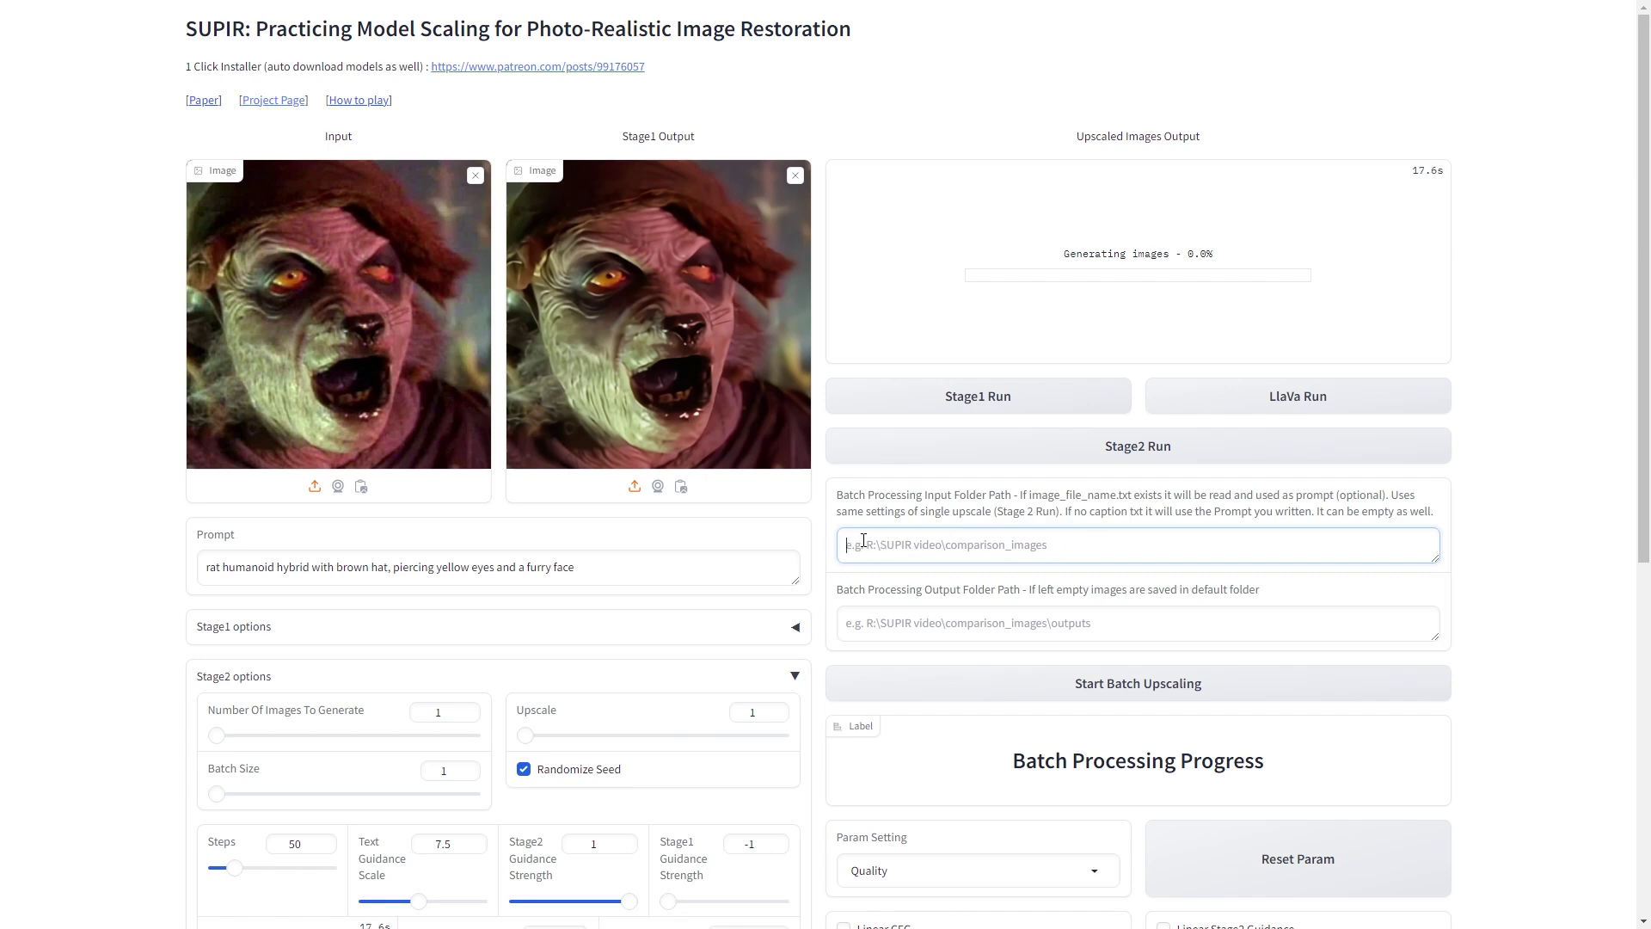
{"action": "left_click", "coordinate": [932, 629]}
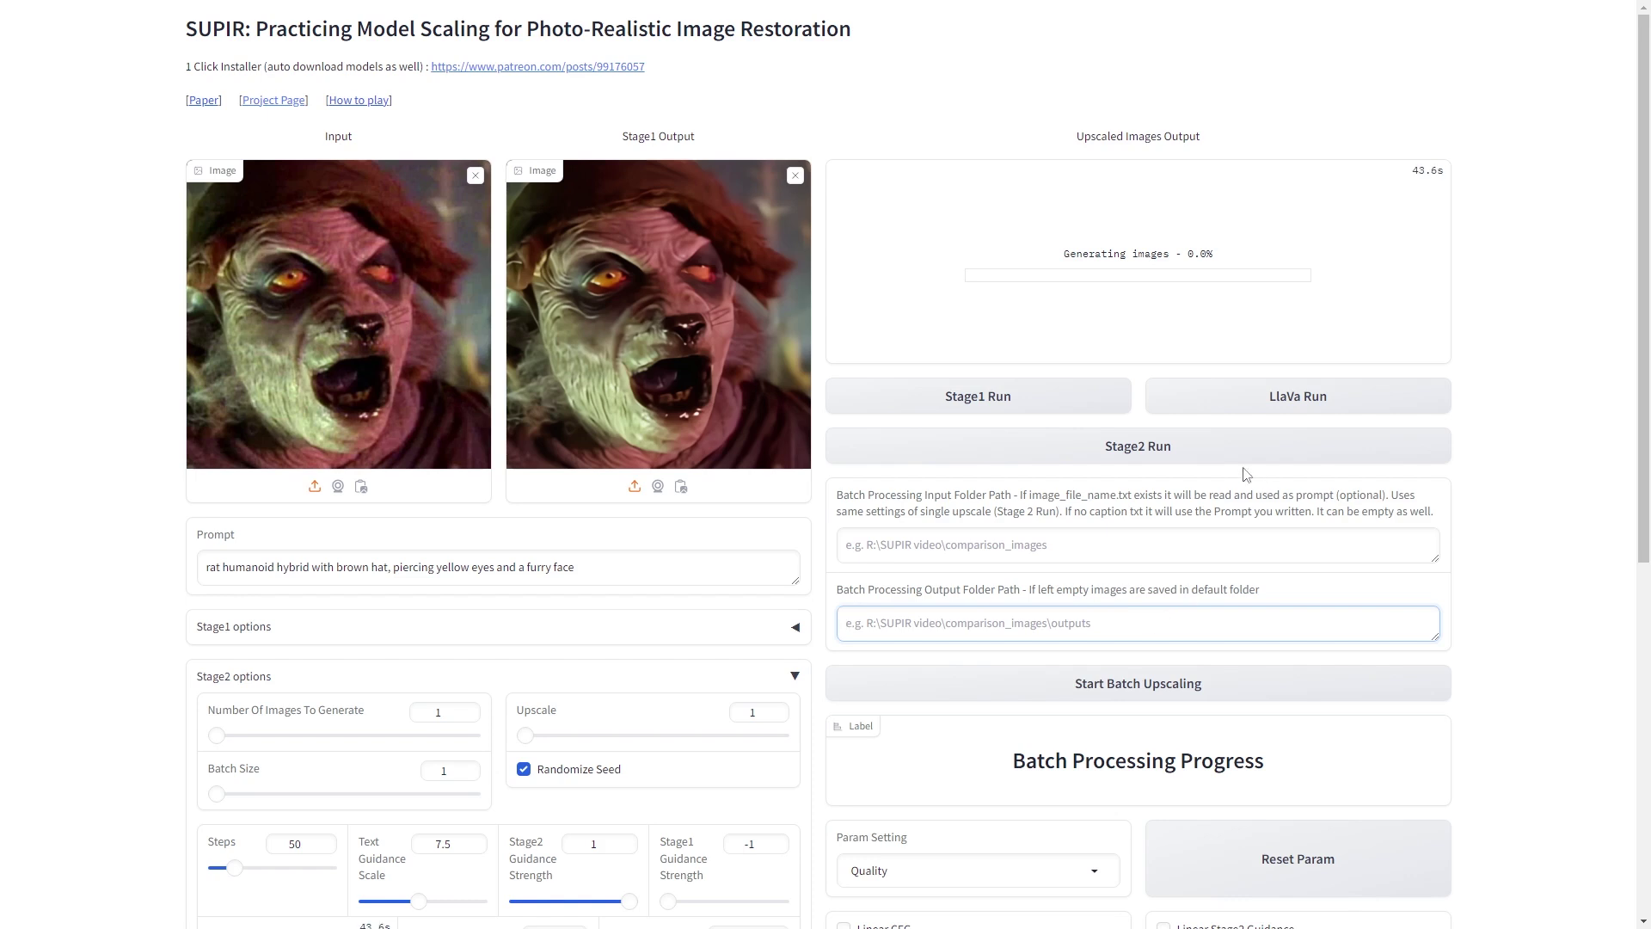
{"action": "scroll", "coordinate": [1071, 492], "scroll_direction": "down", "scroll_amount": 4}
{"action": "scroll", "coordinate": [1070, 491], "scroll_direction": "up", "scroll_amount": 3}
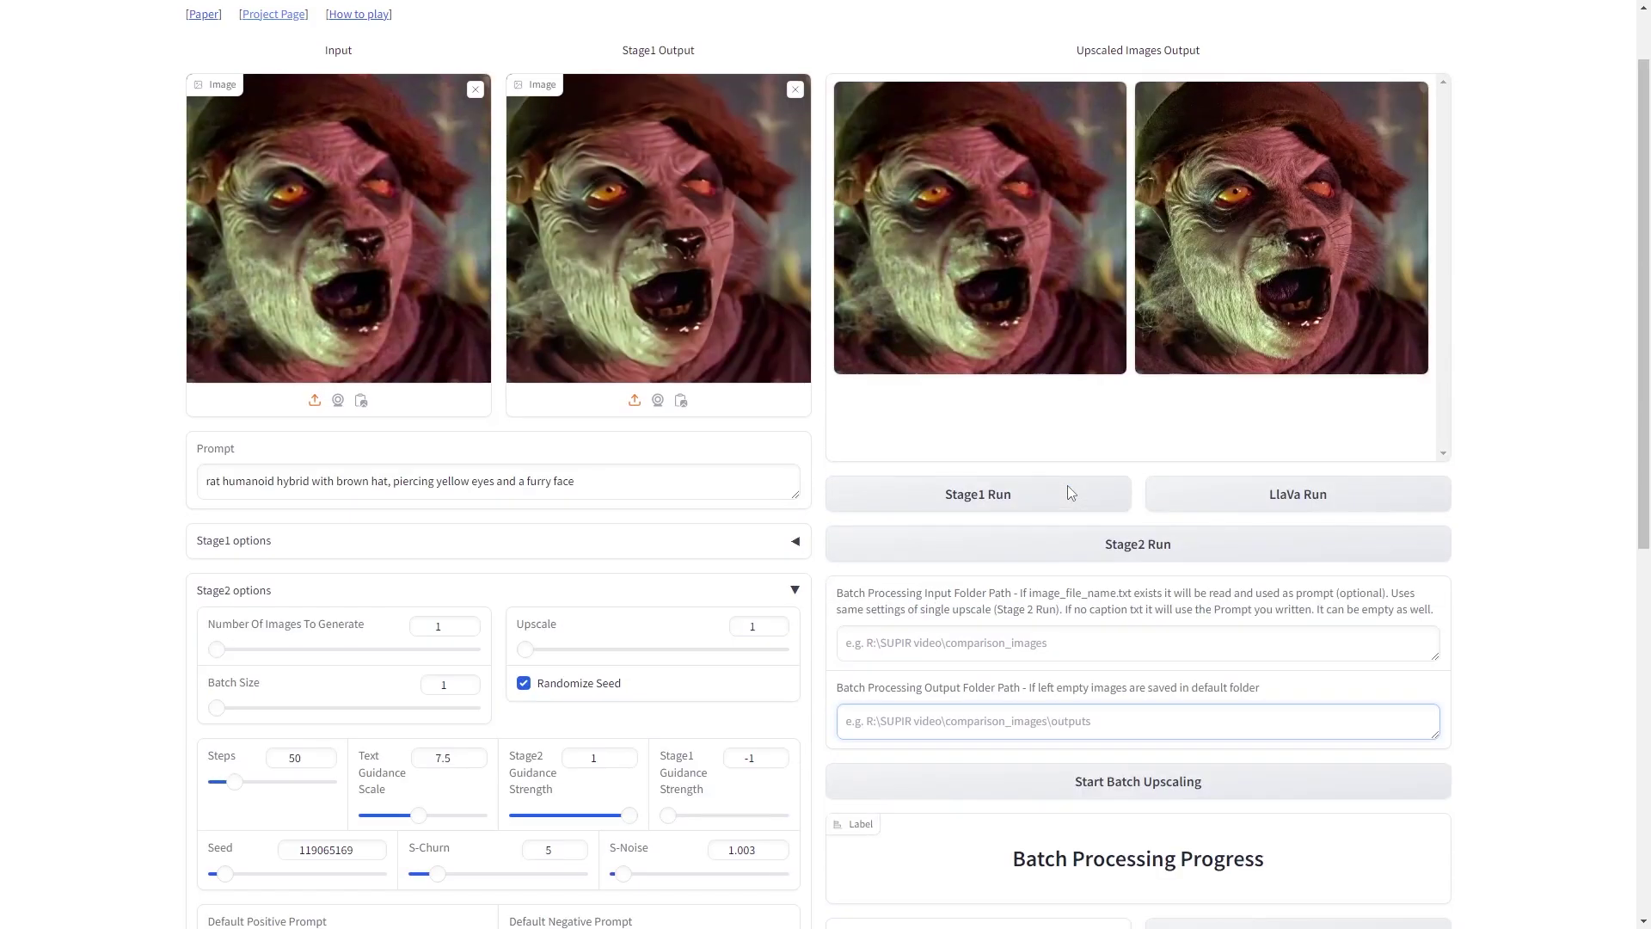
- Open the second upscaled image.png in Photos and zoom in on the fur, whiskers and eyes
{"action": "left_click", "coordinate": [1218, 247]}
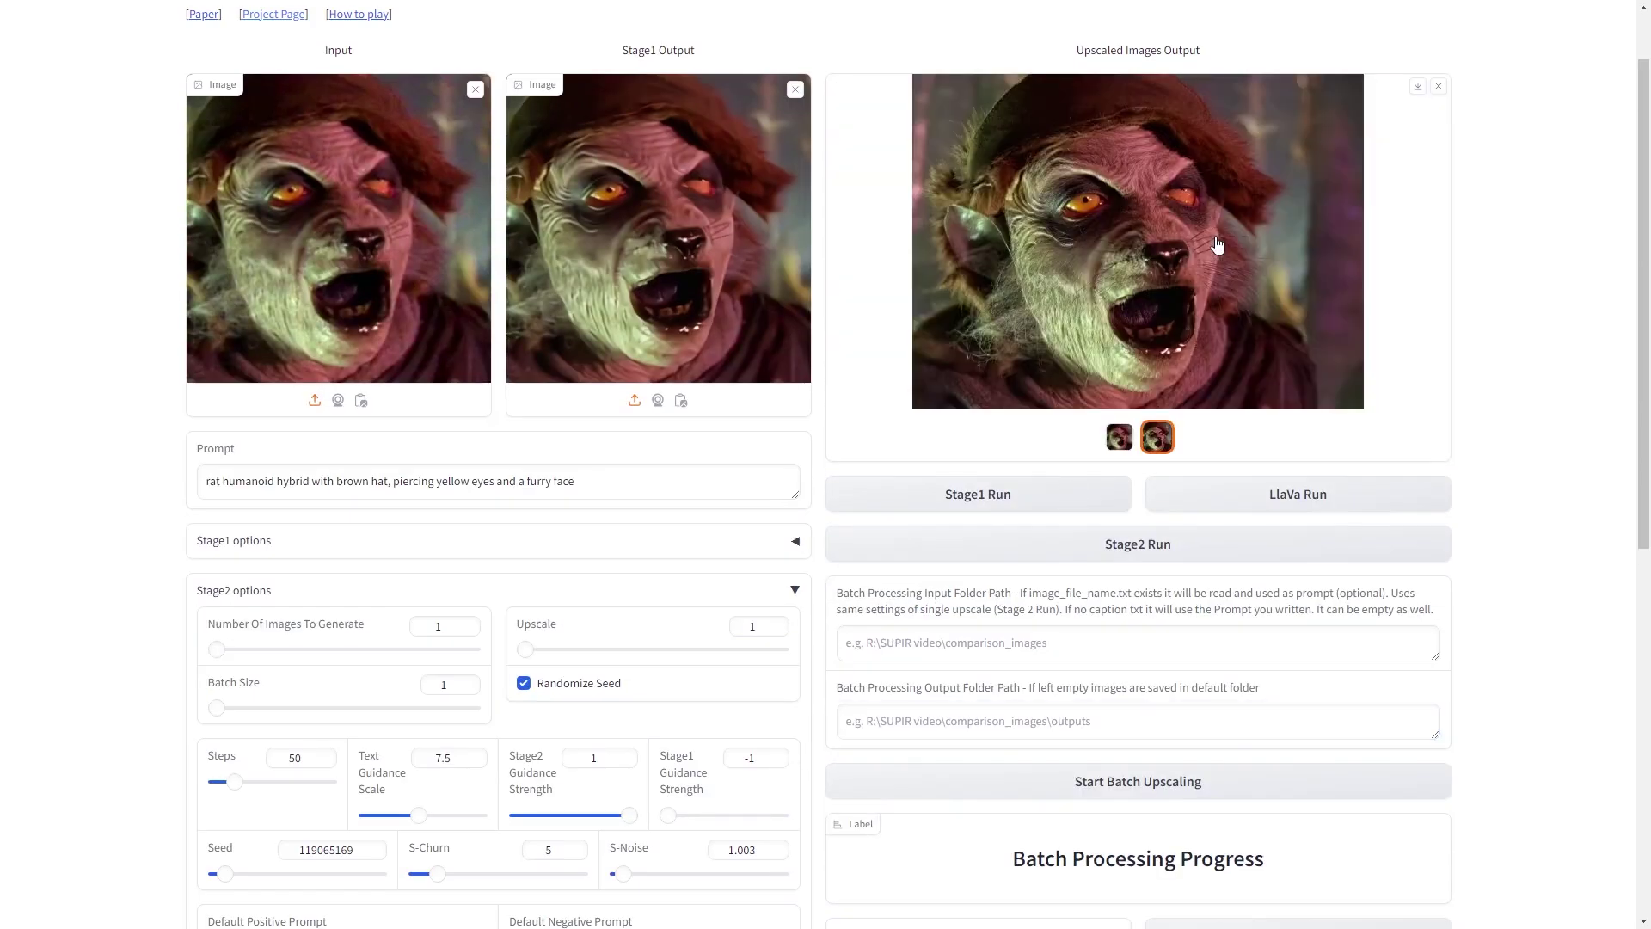
{"action": "left_click", "coordinate": [1417, 87]}
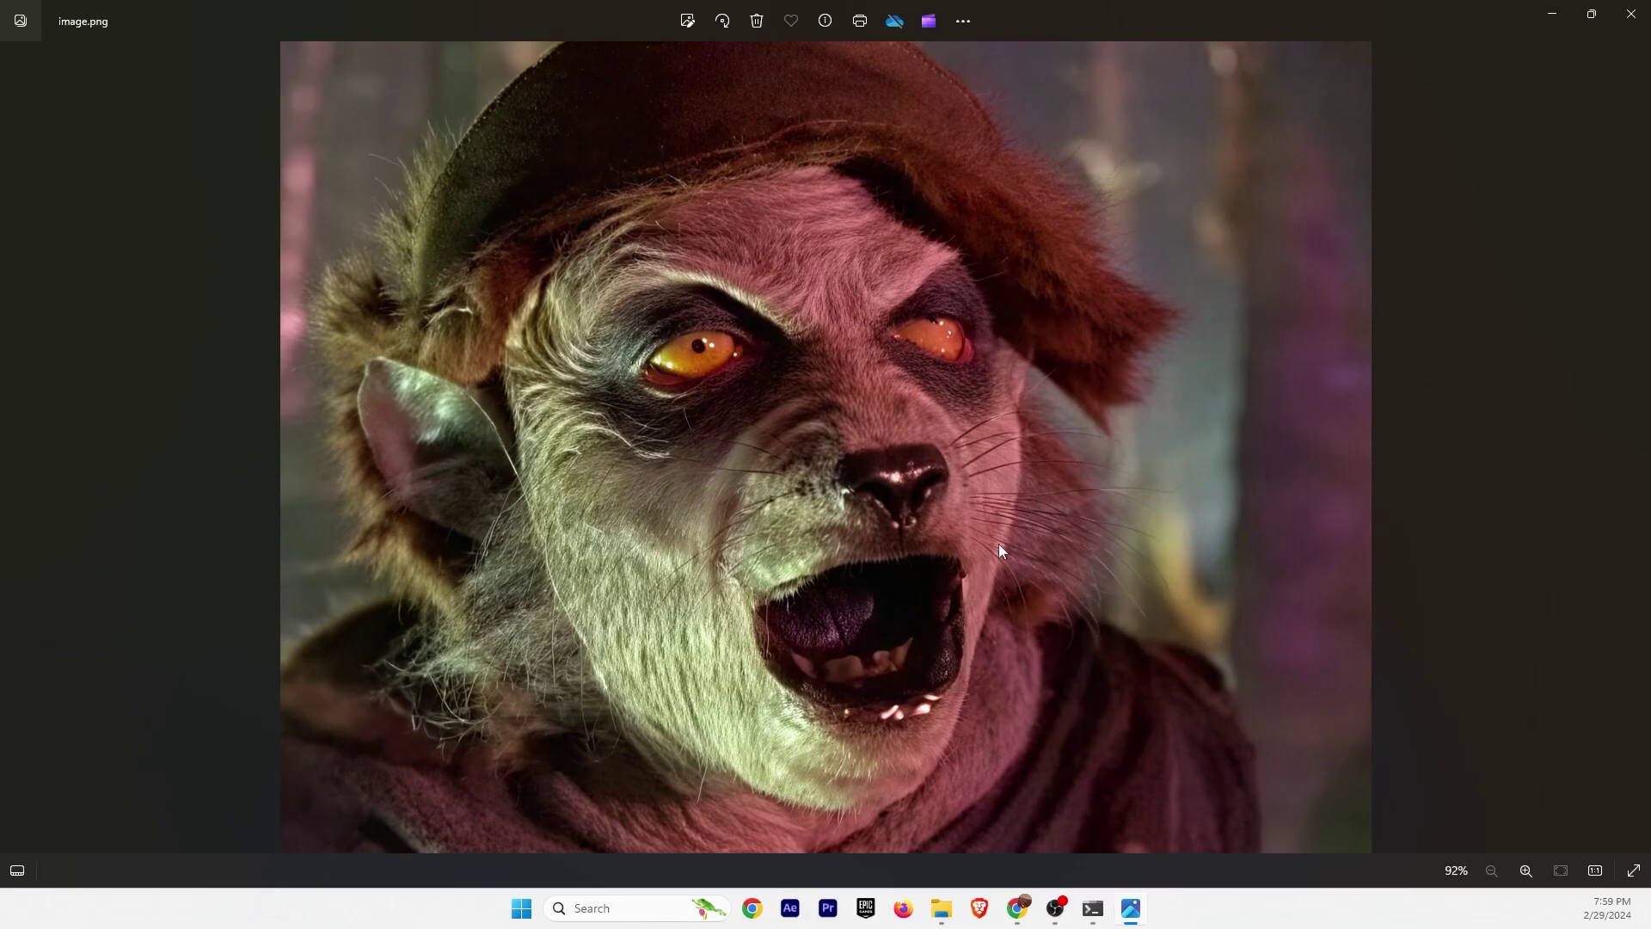
{"action": "scroll", "coordinate": [998, 543], "scroll_direction": "up", "scroll_amount": 2}
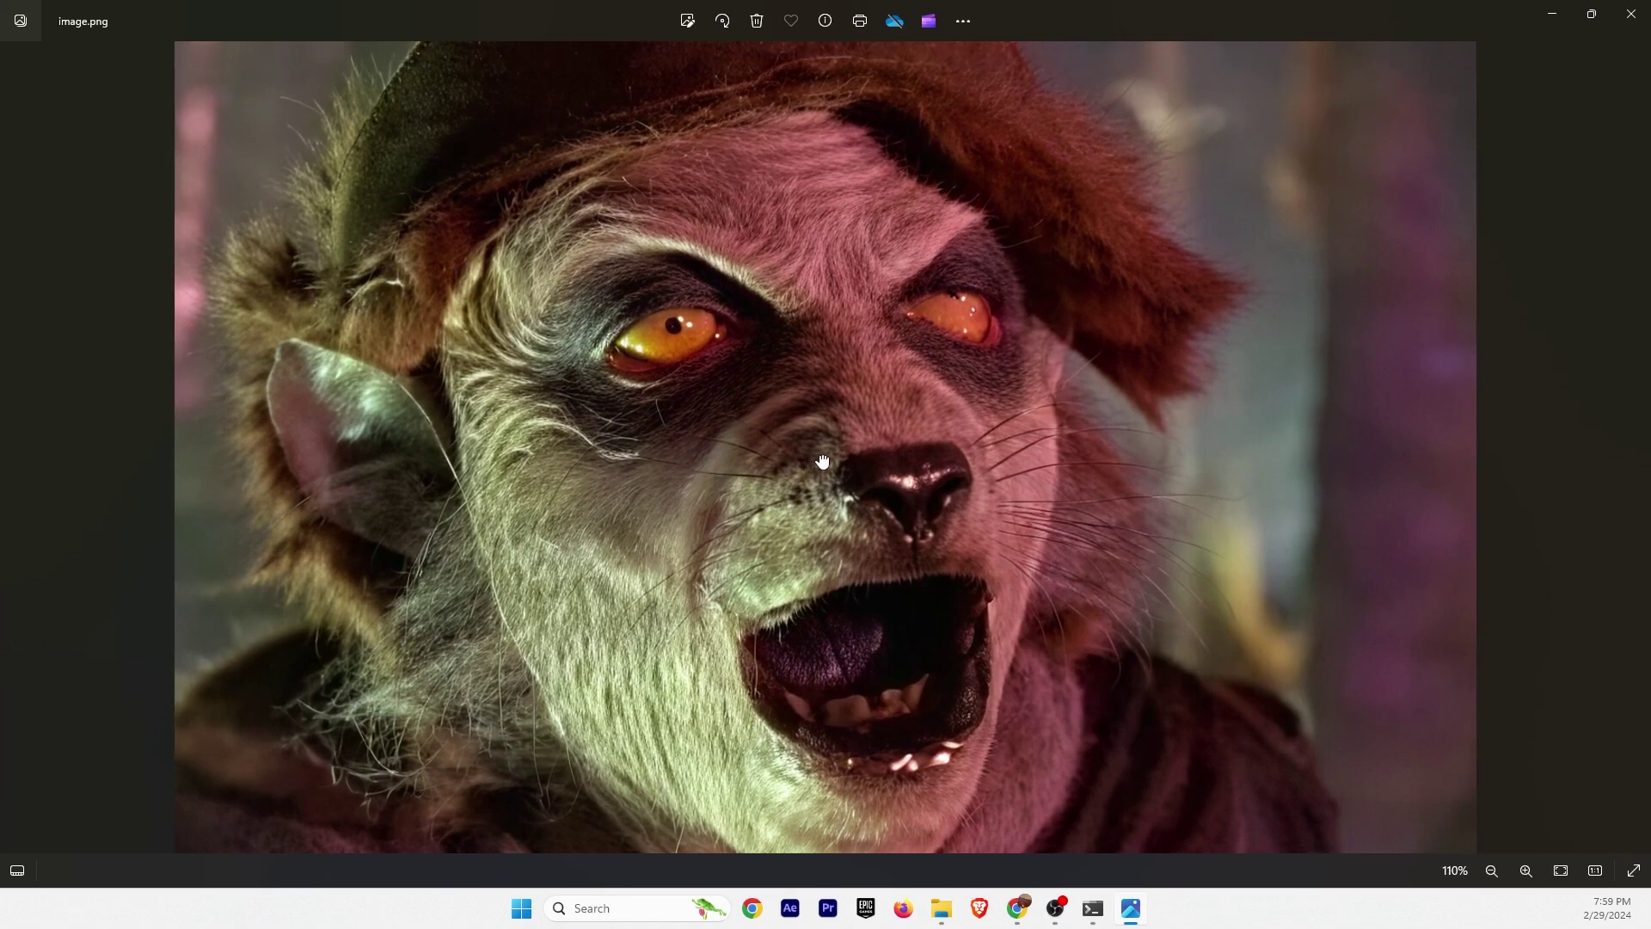
{"action": "left_click_drag", "start_coordinate": [823, 462], "coordinate": [855, 365]}
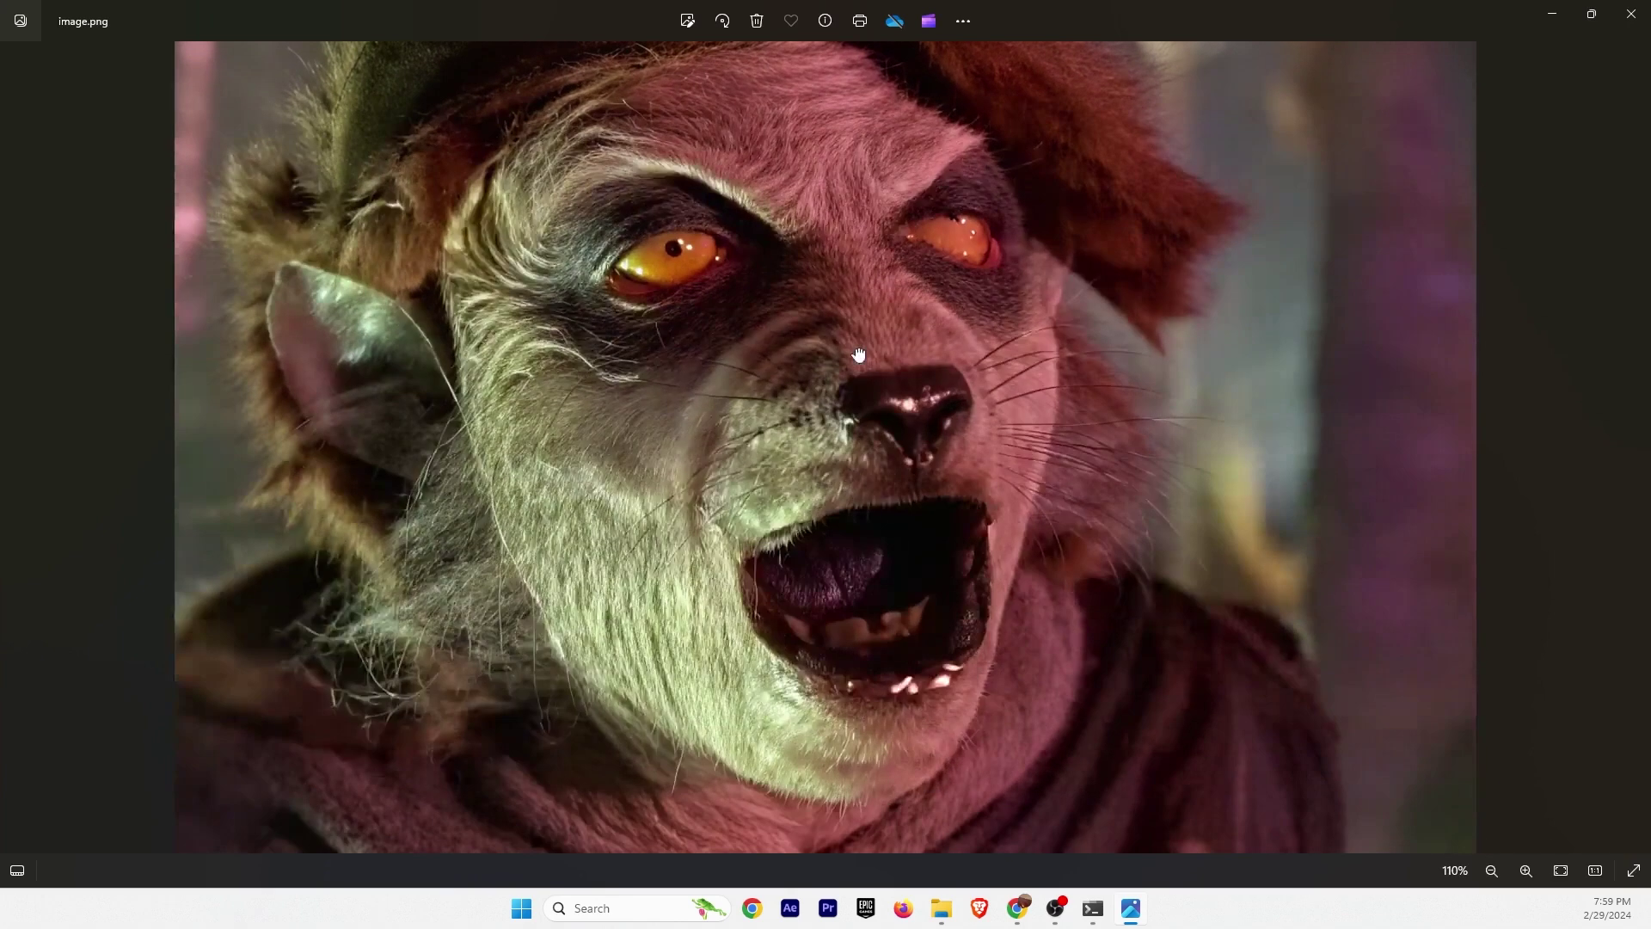
{"action": "scroll", "coordinate": [597, 468], "scroll_direction": "up", "scroll_amount": 1}
{"action": "left_click_drag", "start_coordinate": [674, 372], "coordinate": [702, 545]}
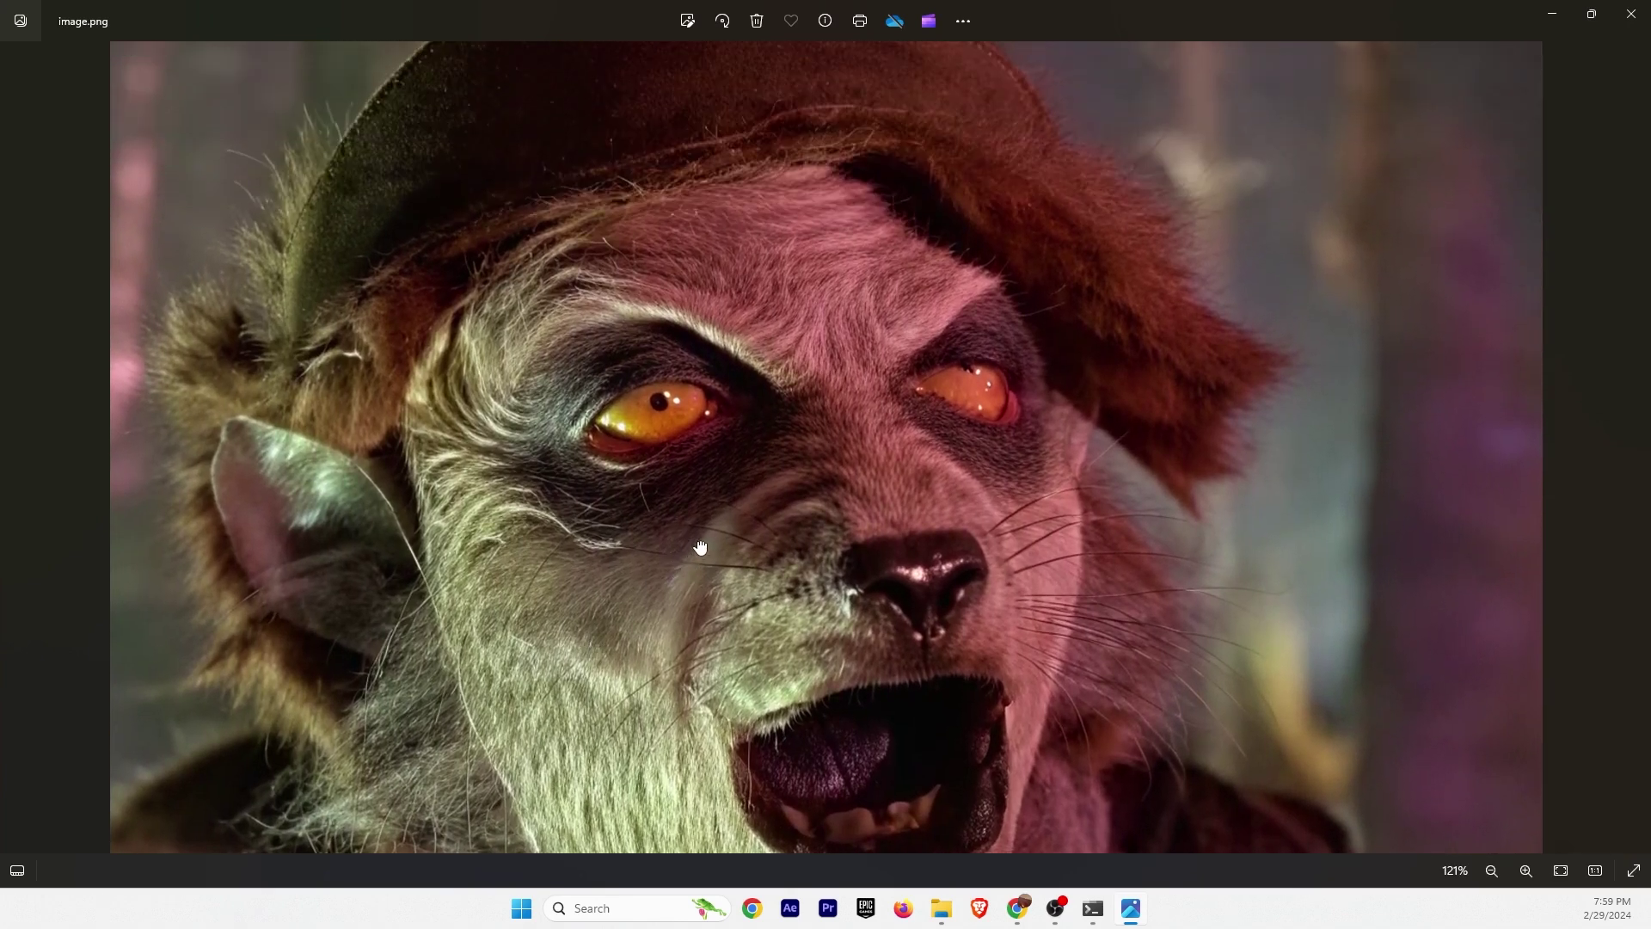
{"action": "left_click_drag", "start_coordinate": [776, 439], "coordinate": [760, 356]}
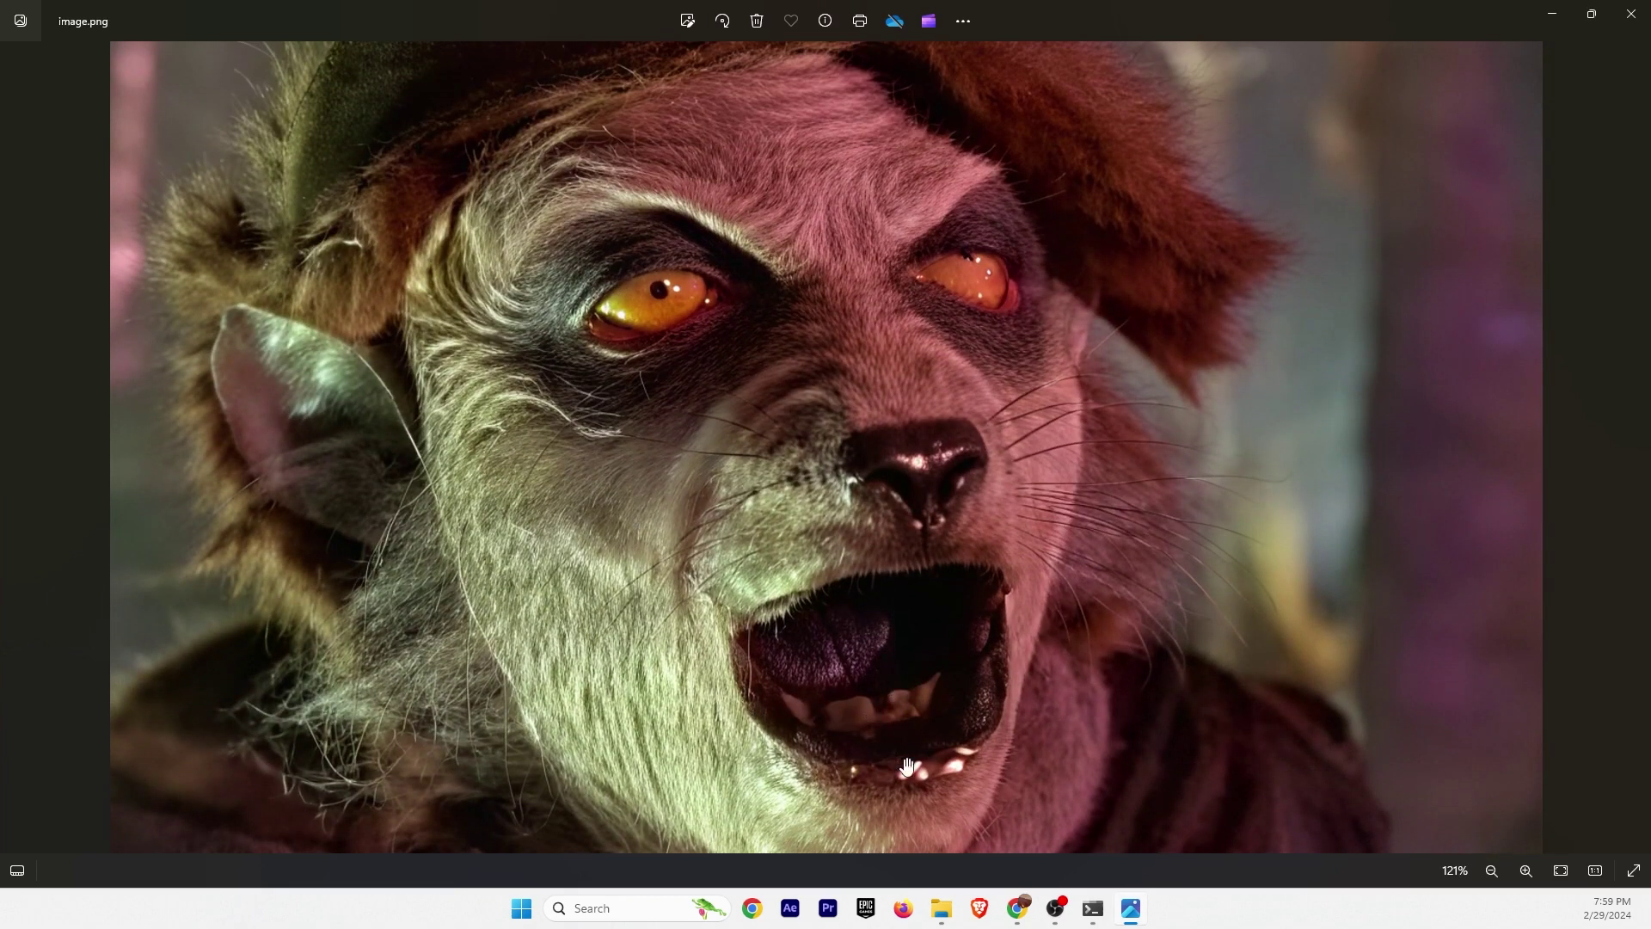
{"action": "left_click_drag", "start_coordinate": [704, 411], "coordinate": [706, 421]}
{"action": "scroll", "coordinate": [705, 422], "scroll_direction": "down", "scroll_amount": 4}
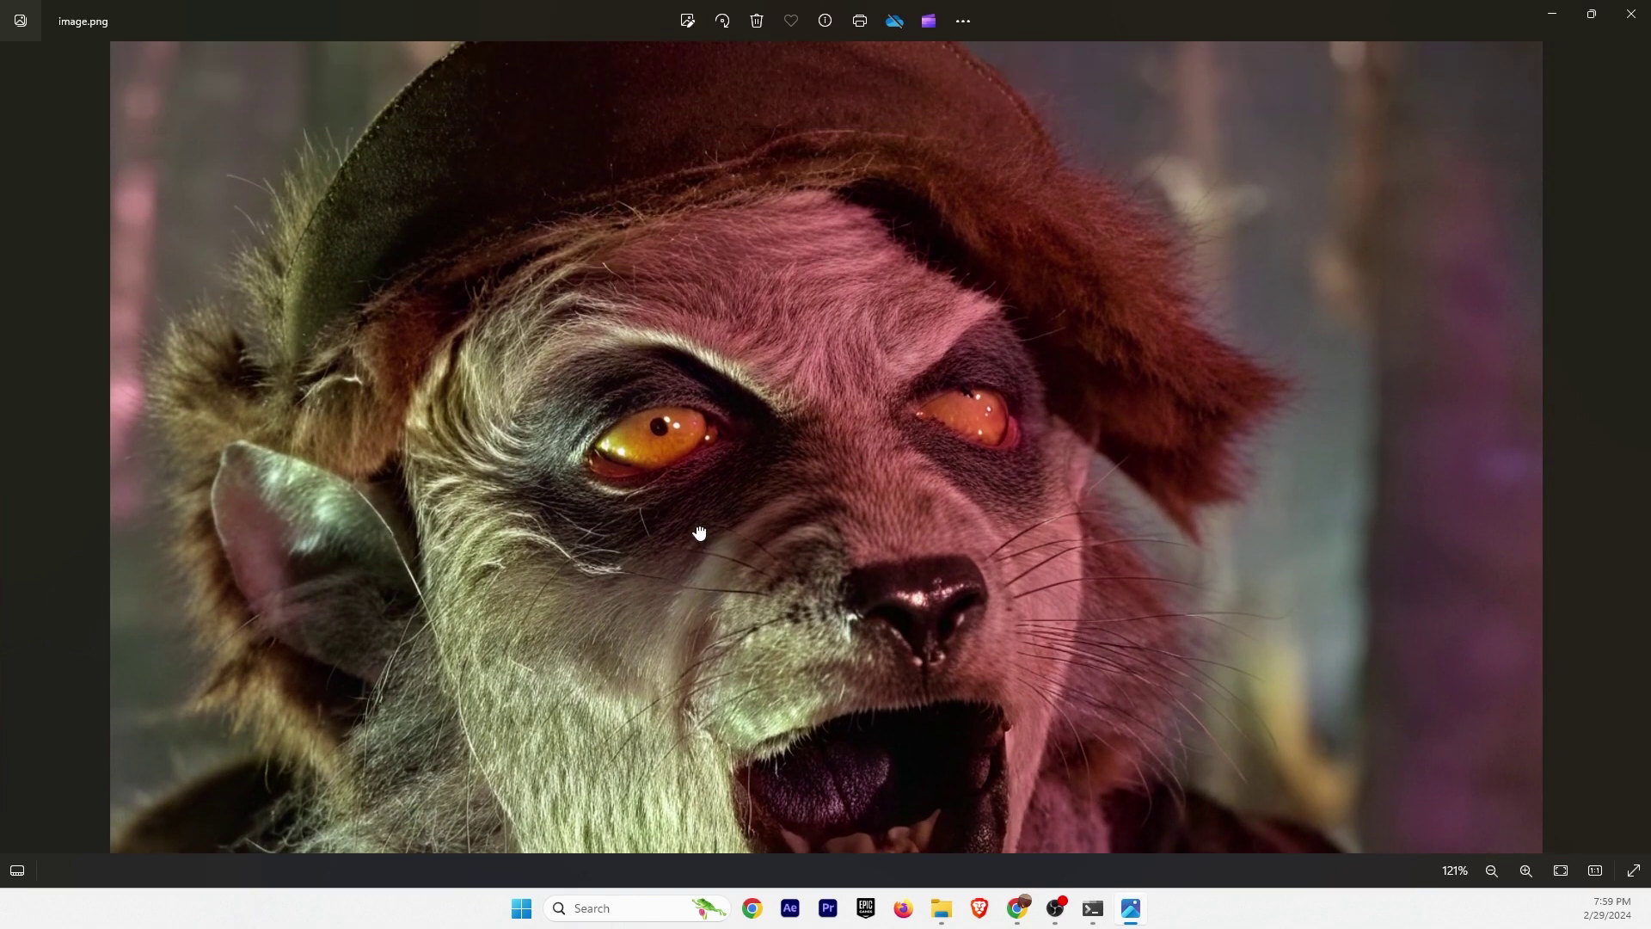